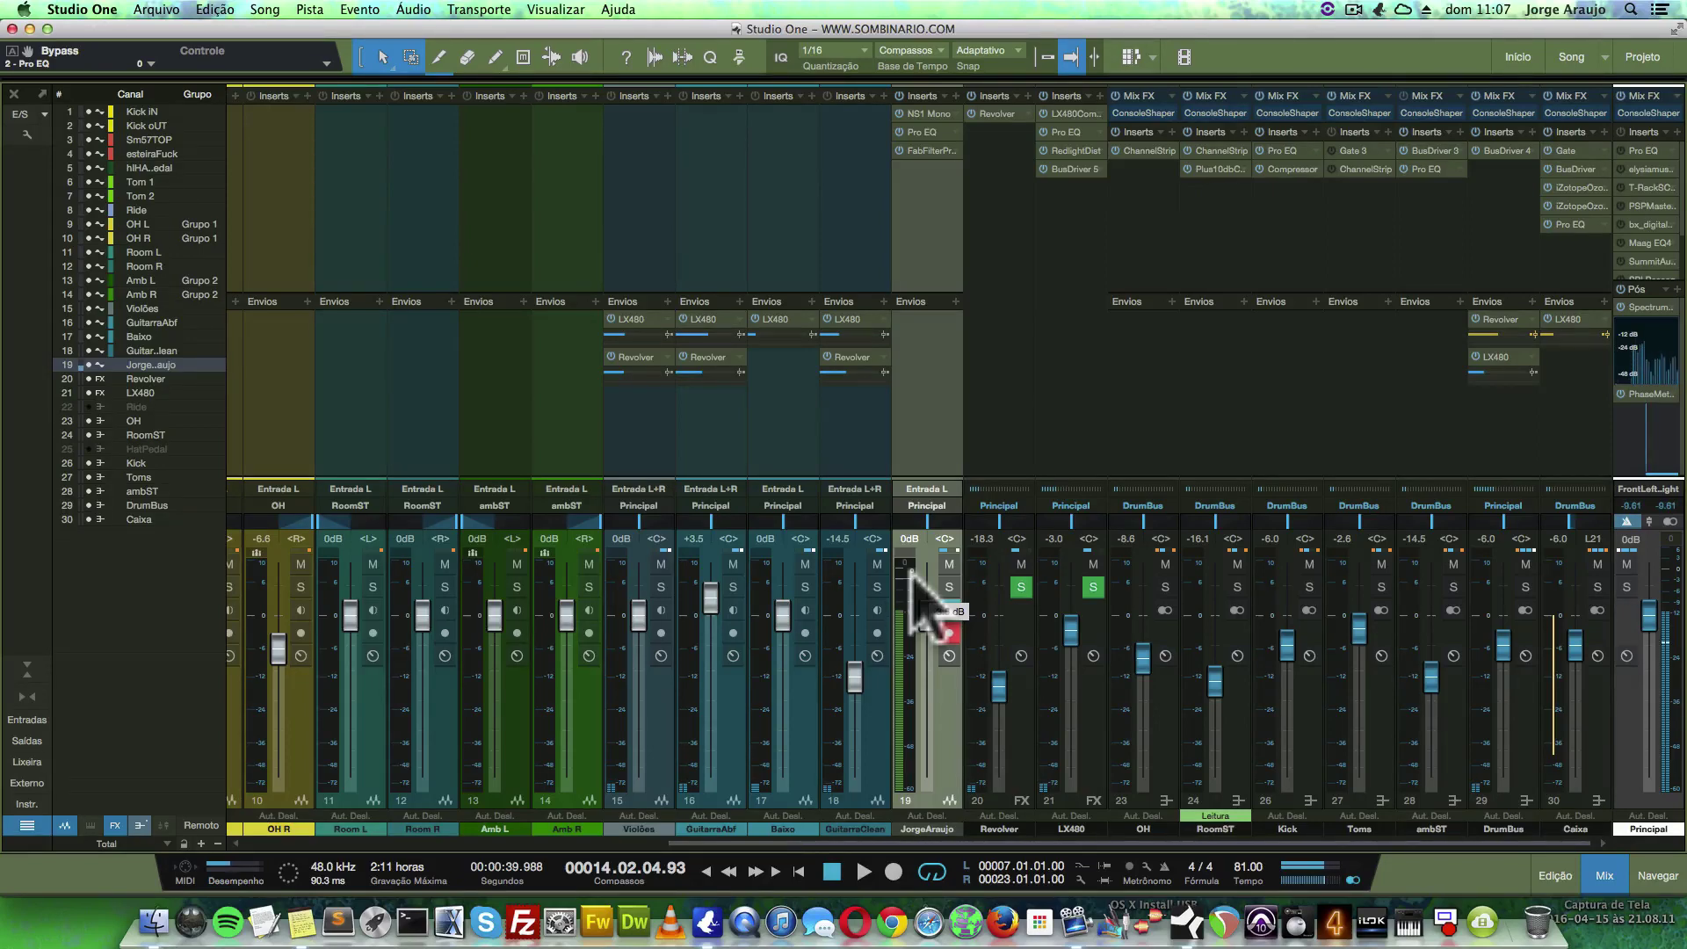
Open the PSP MasterQ2 insert on the Principal channel, followed by the elysia museq master insert.
left_click(1659, 195)
double_click(1660, 204)
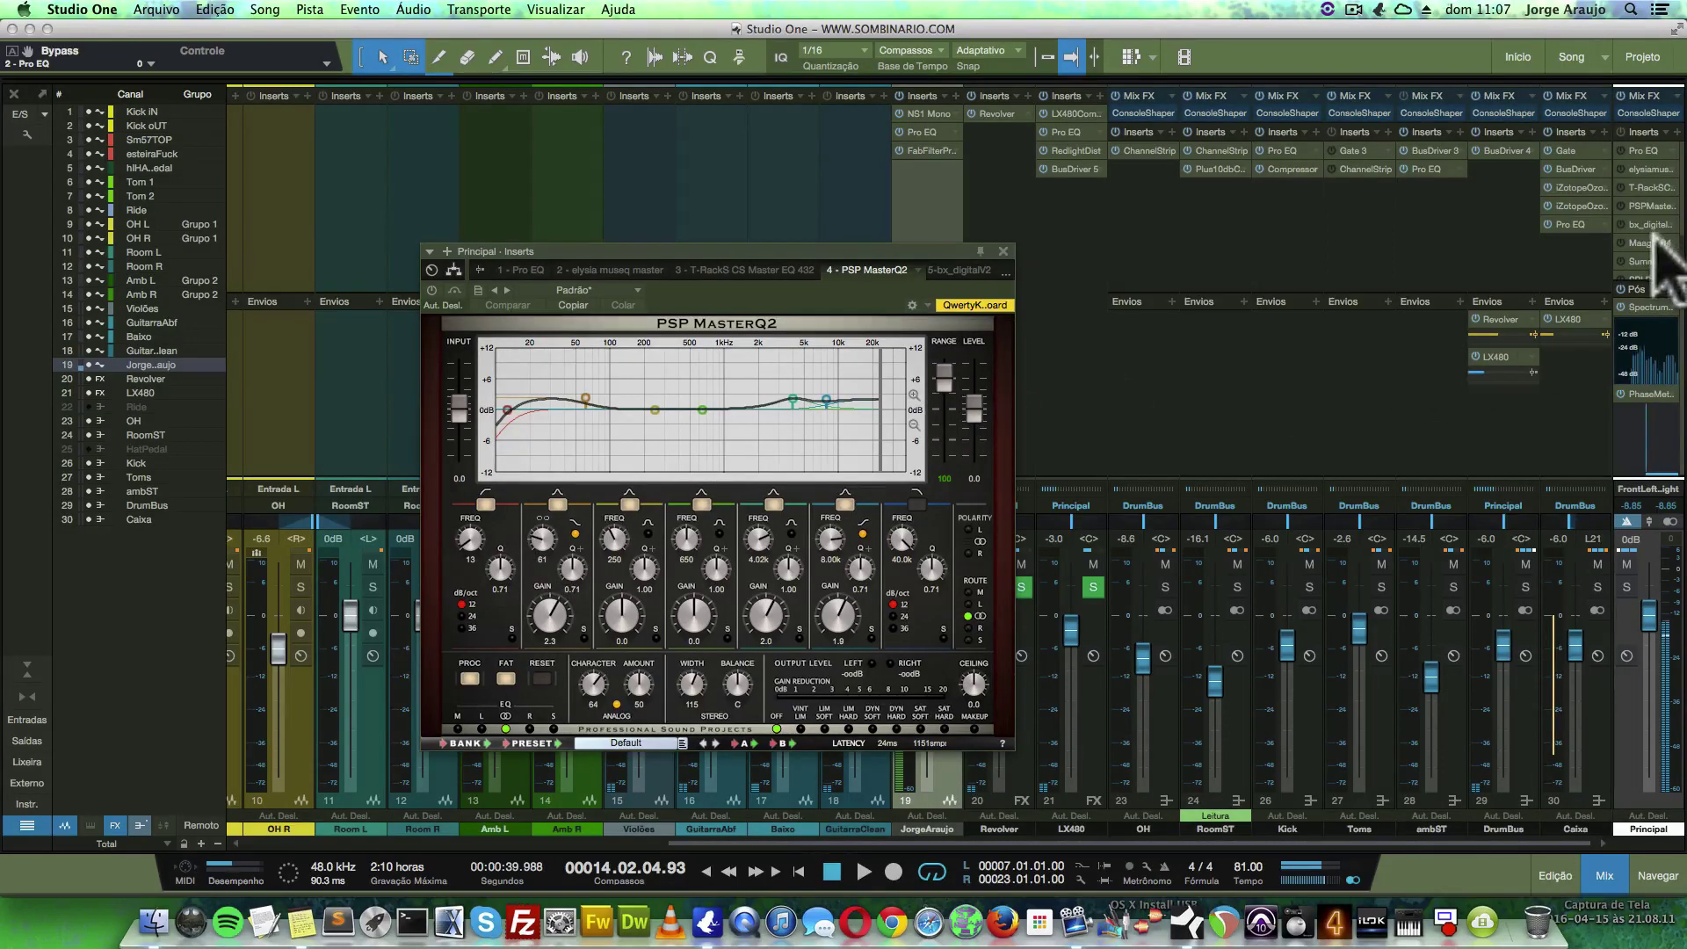
left_click(1650, 169)
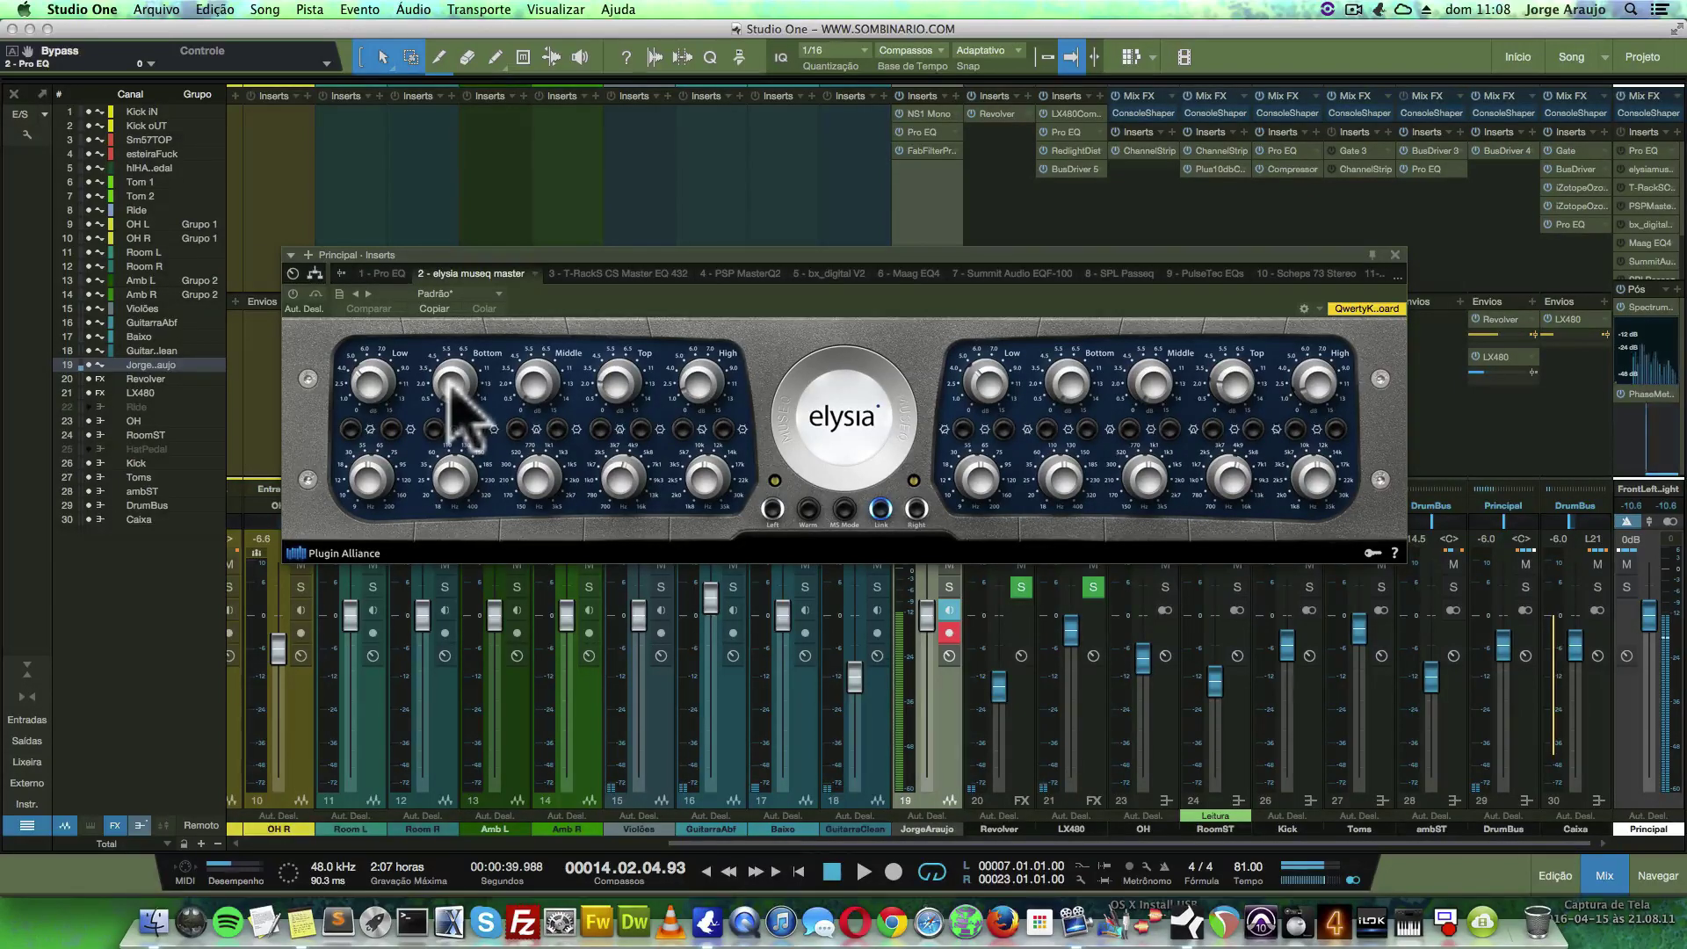
left_click_drag(755, 254, 741, 251)
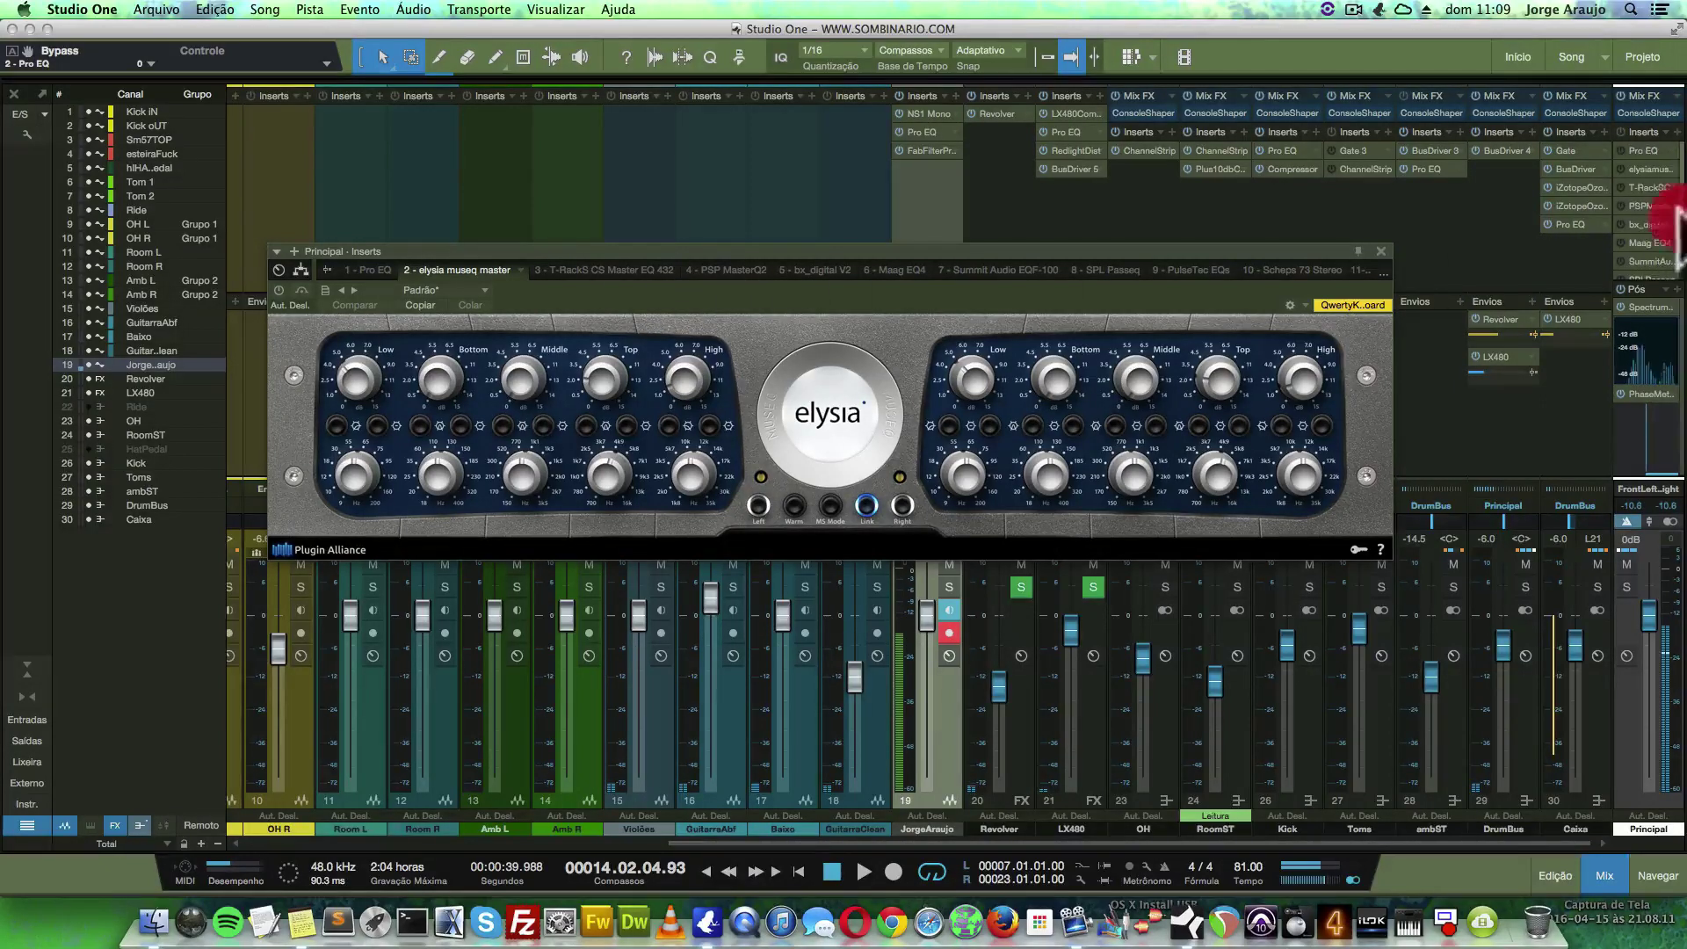
Open the Scheps 73 insert from the Principal channel and move its window higher over the mixer.
scroll(1661, 246, "down", 3)
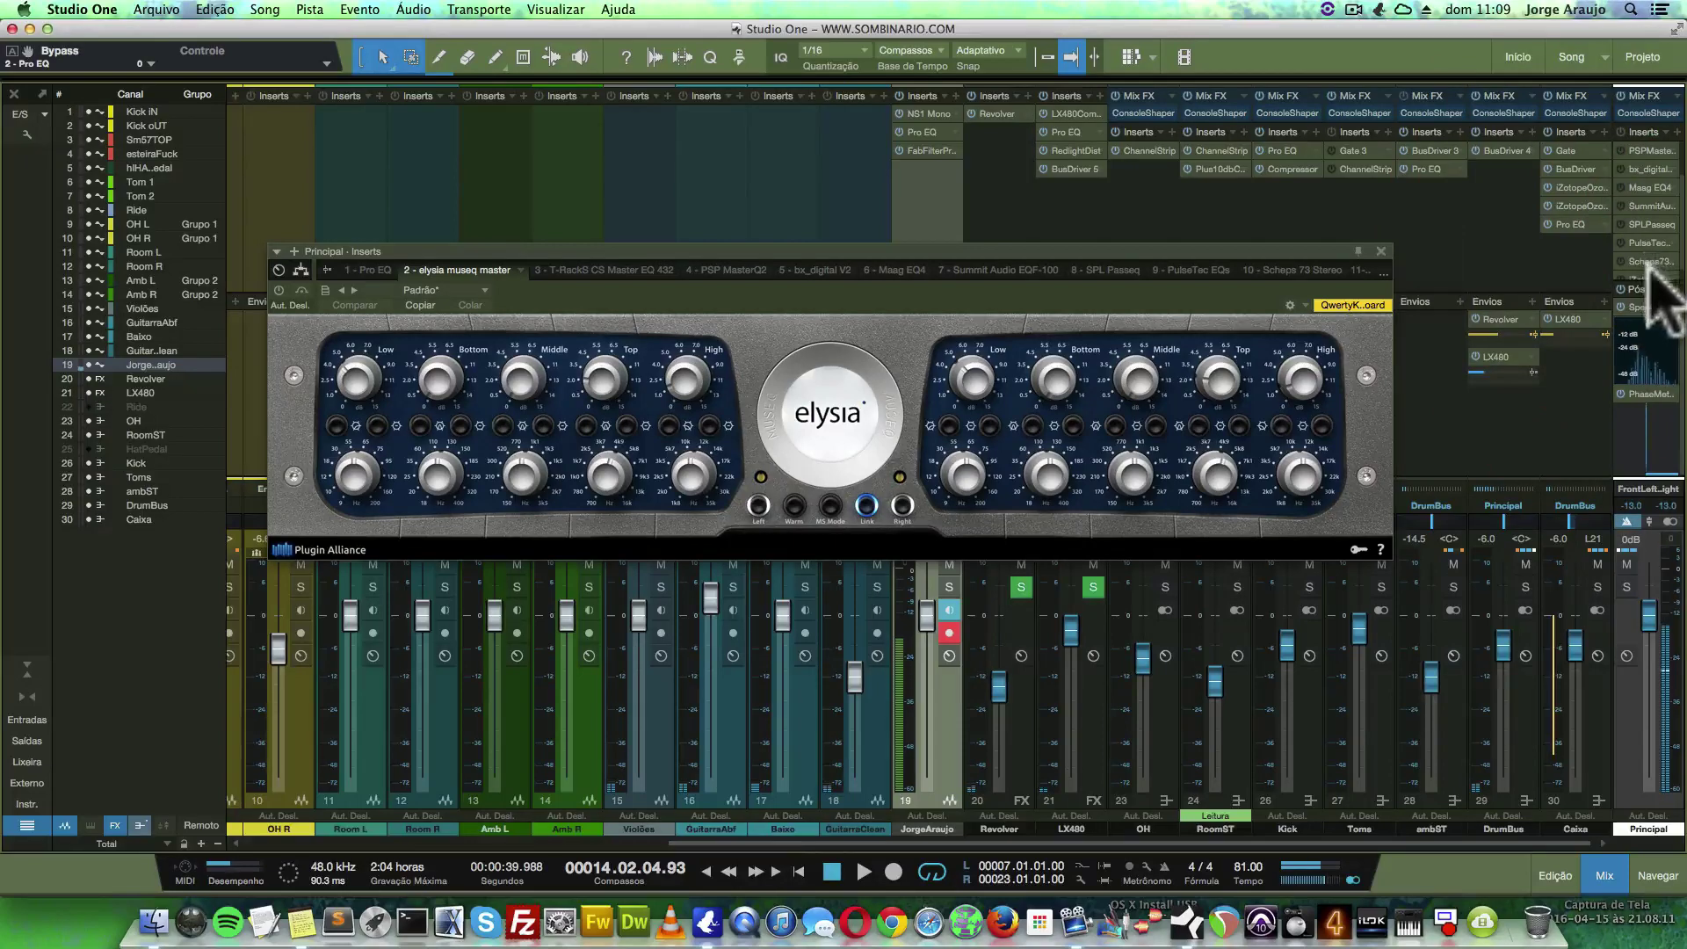
left_click(1652, 261)
left_click_drag(633, 293, 804, 187)
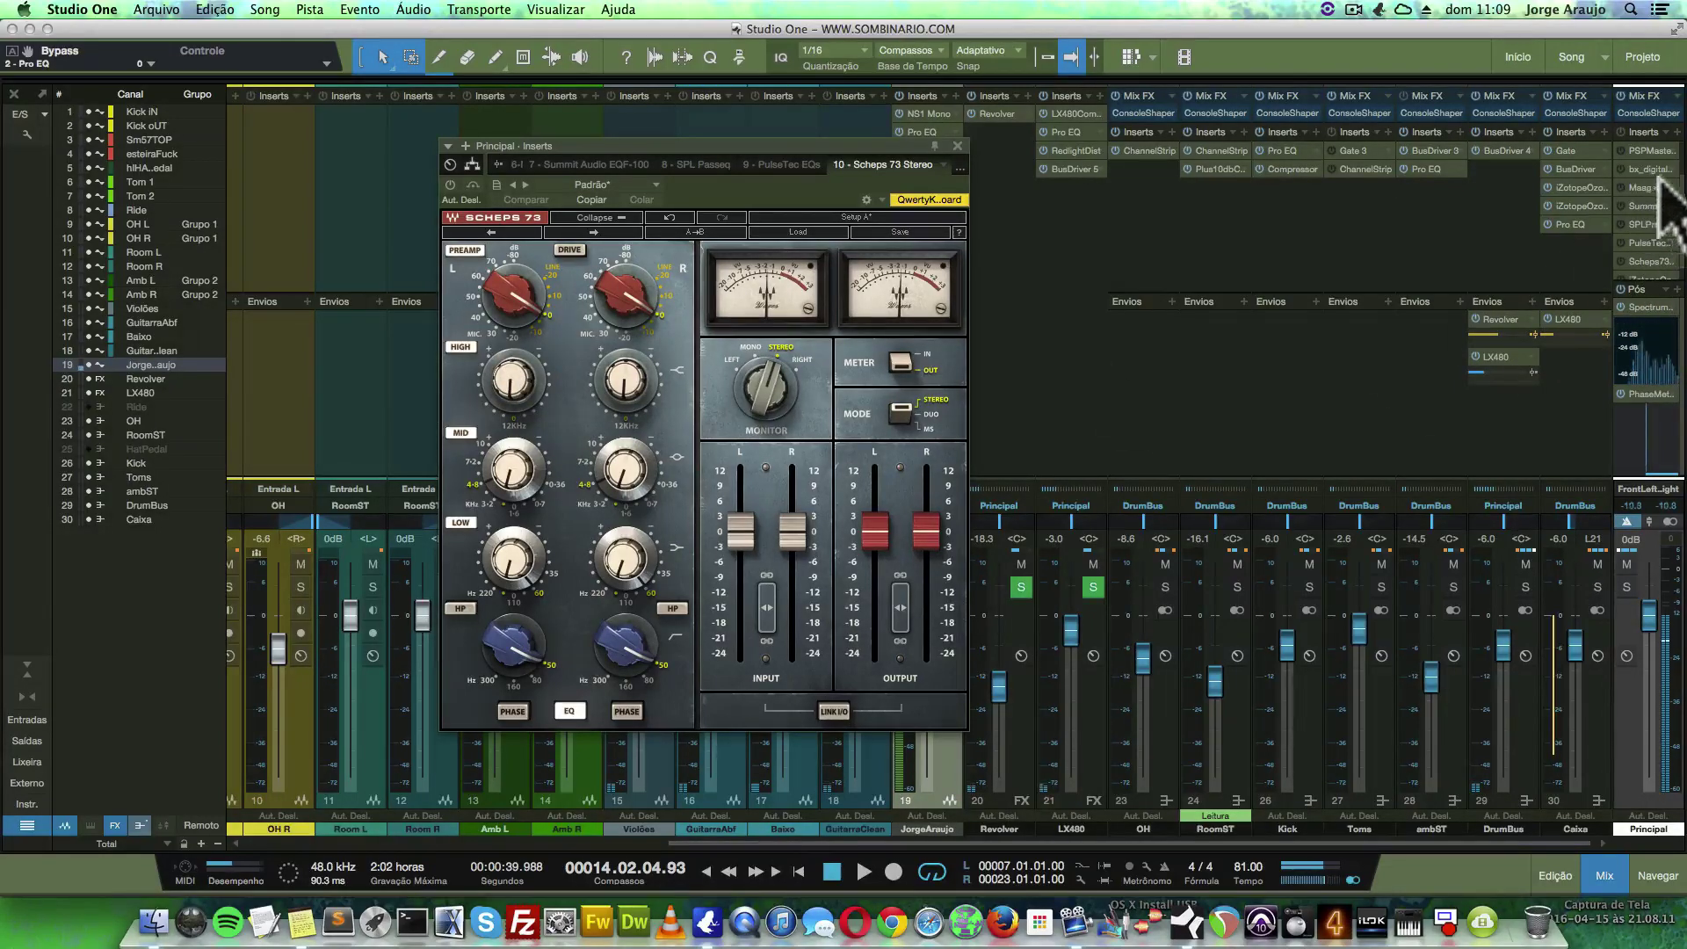
View the Principal channel's PSP MasterQ2 insert again, then show the elysia museq master and reposition its window.
left_click(1645, 151)
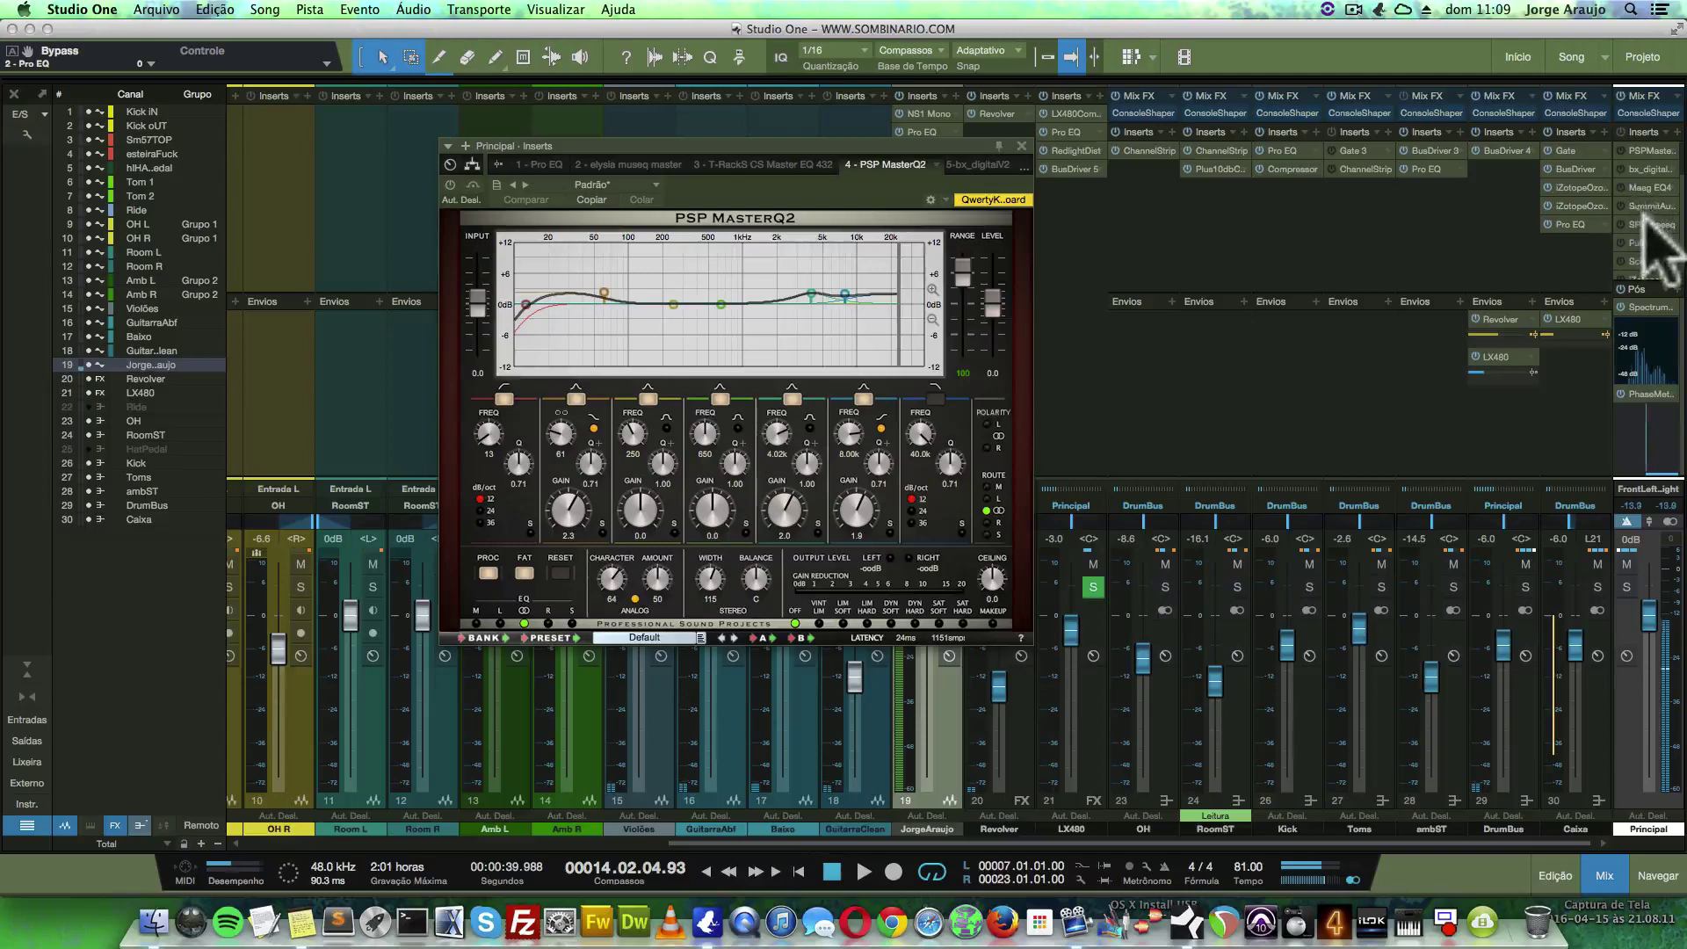
scroll(1665, 202, "up", 3)
left_click(1648, 168)
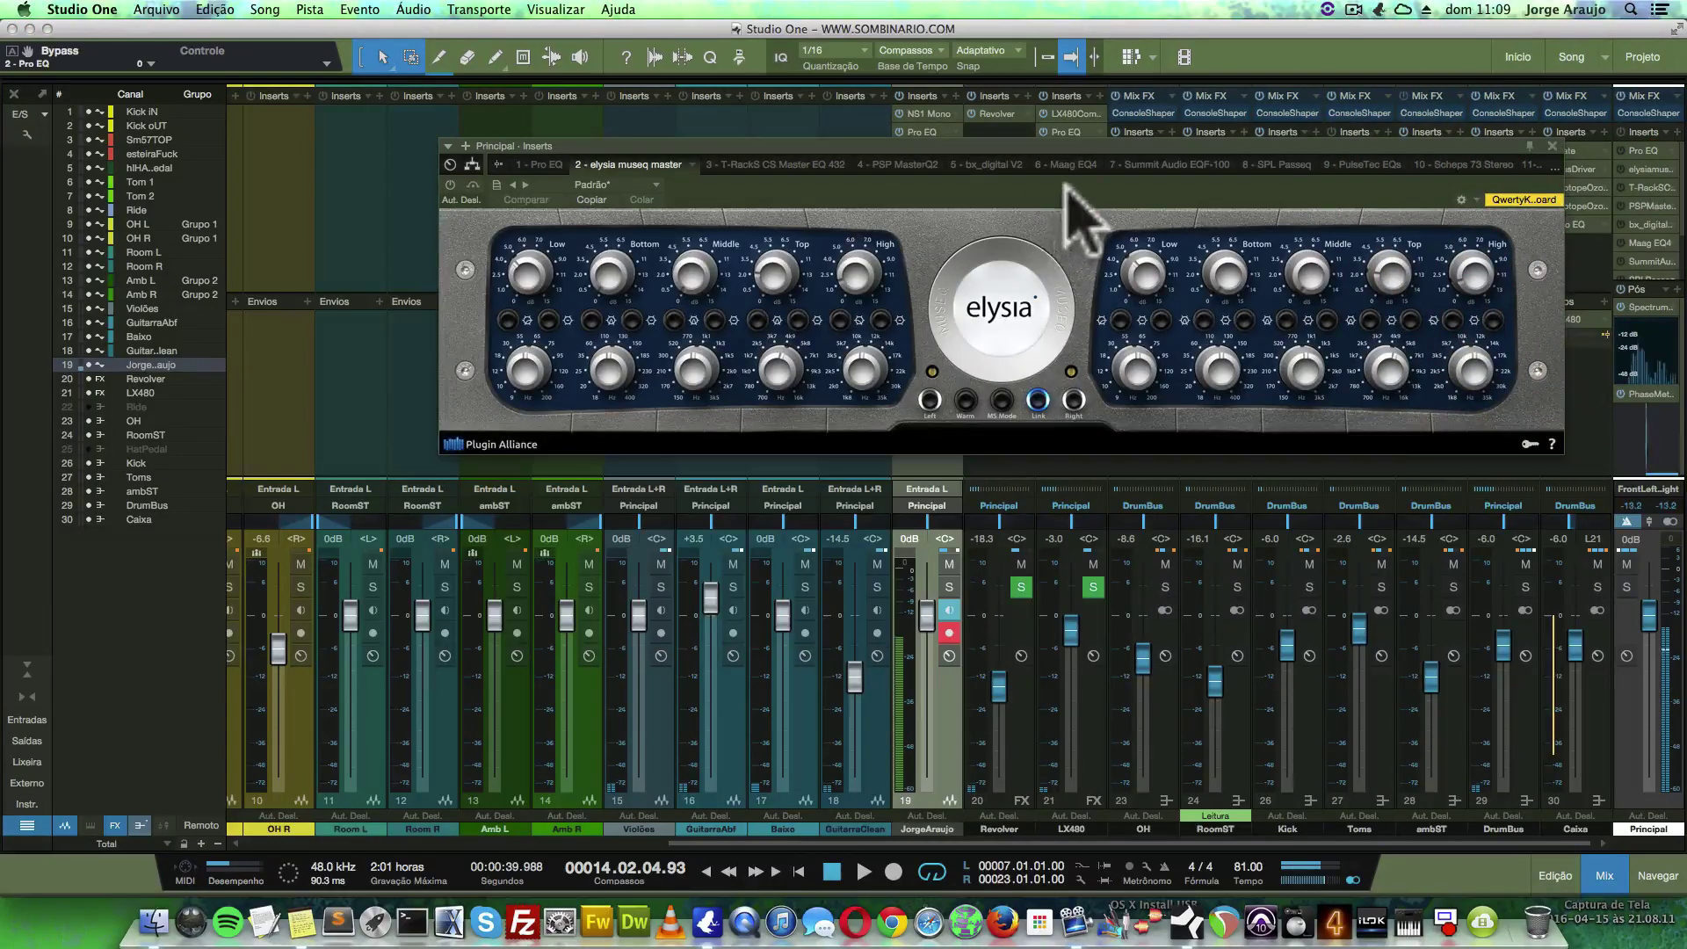
left_click_drag(1068, 188, 949, 191)
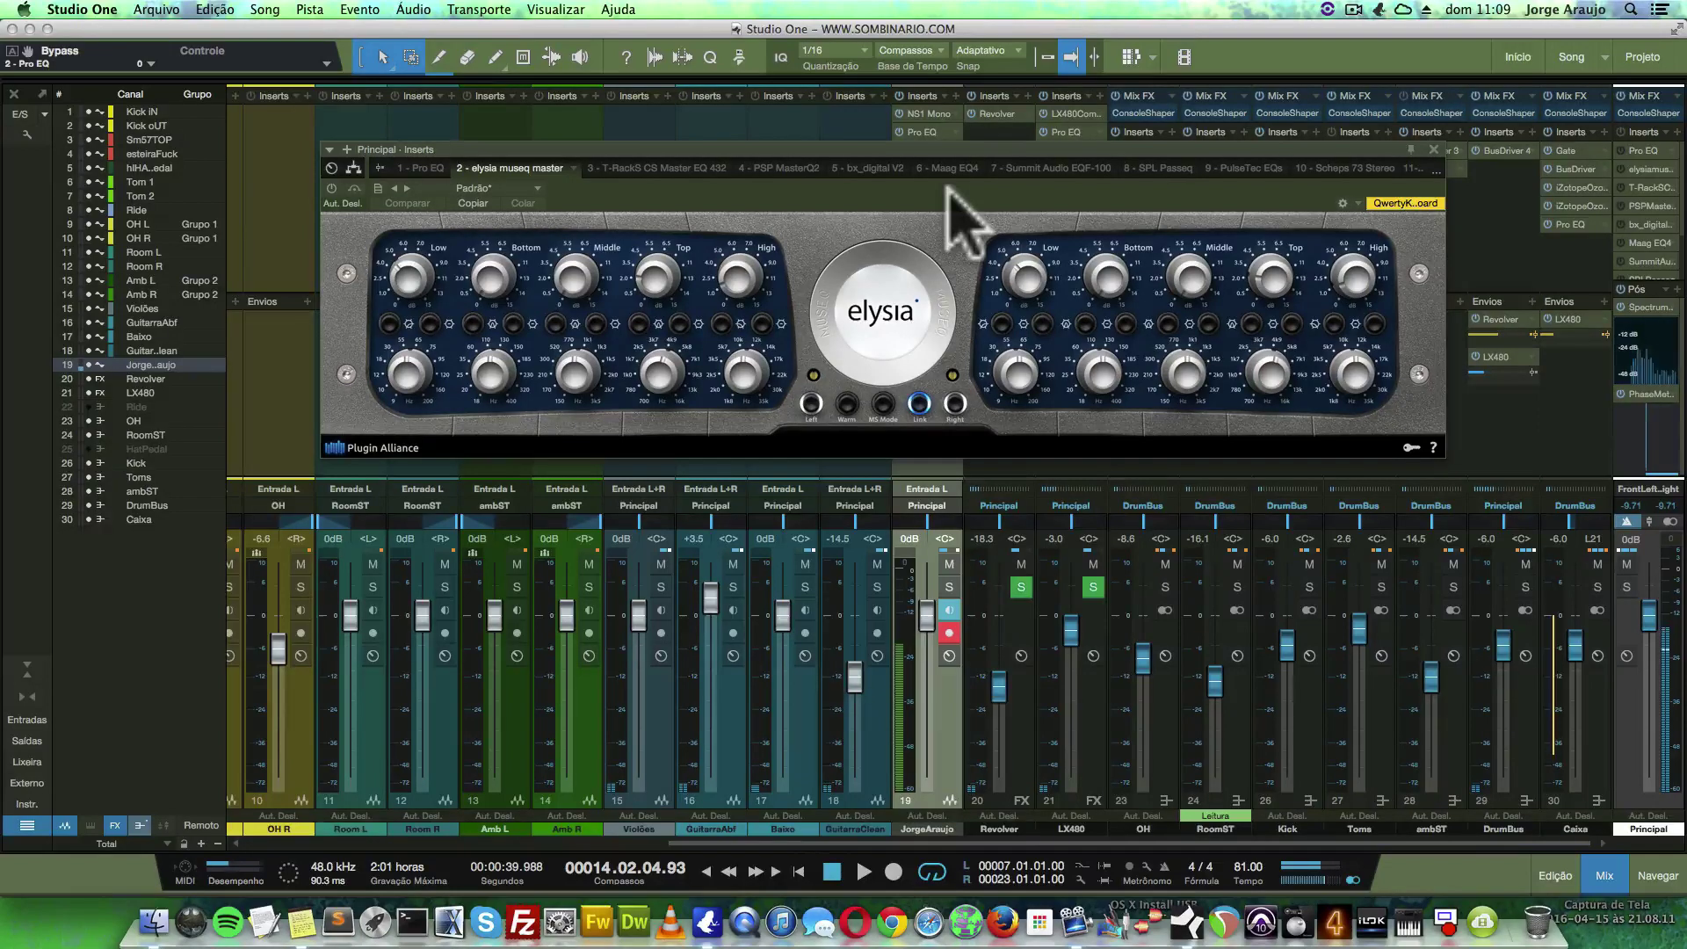
left_click_drag(947, 187, 959, 214)
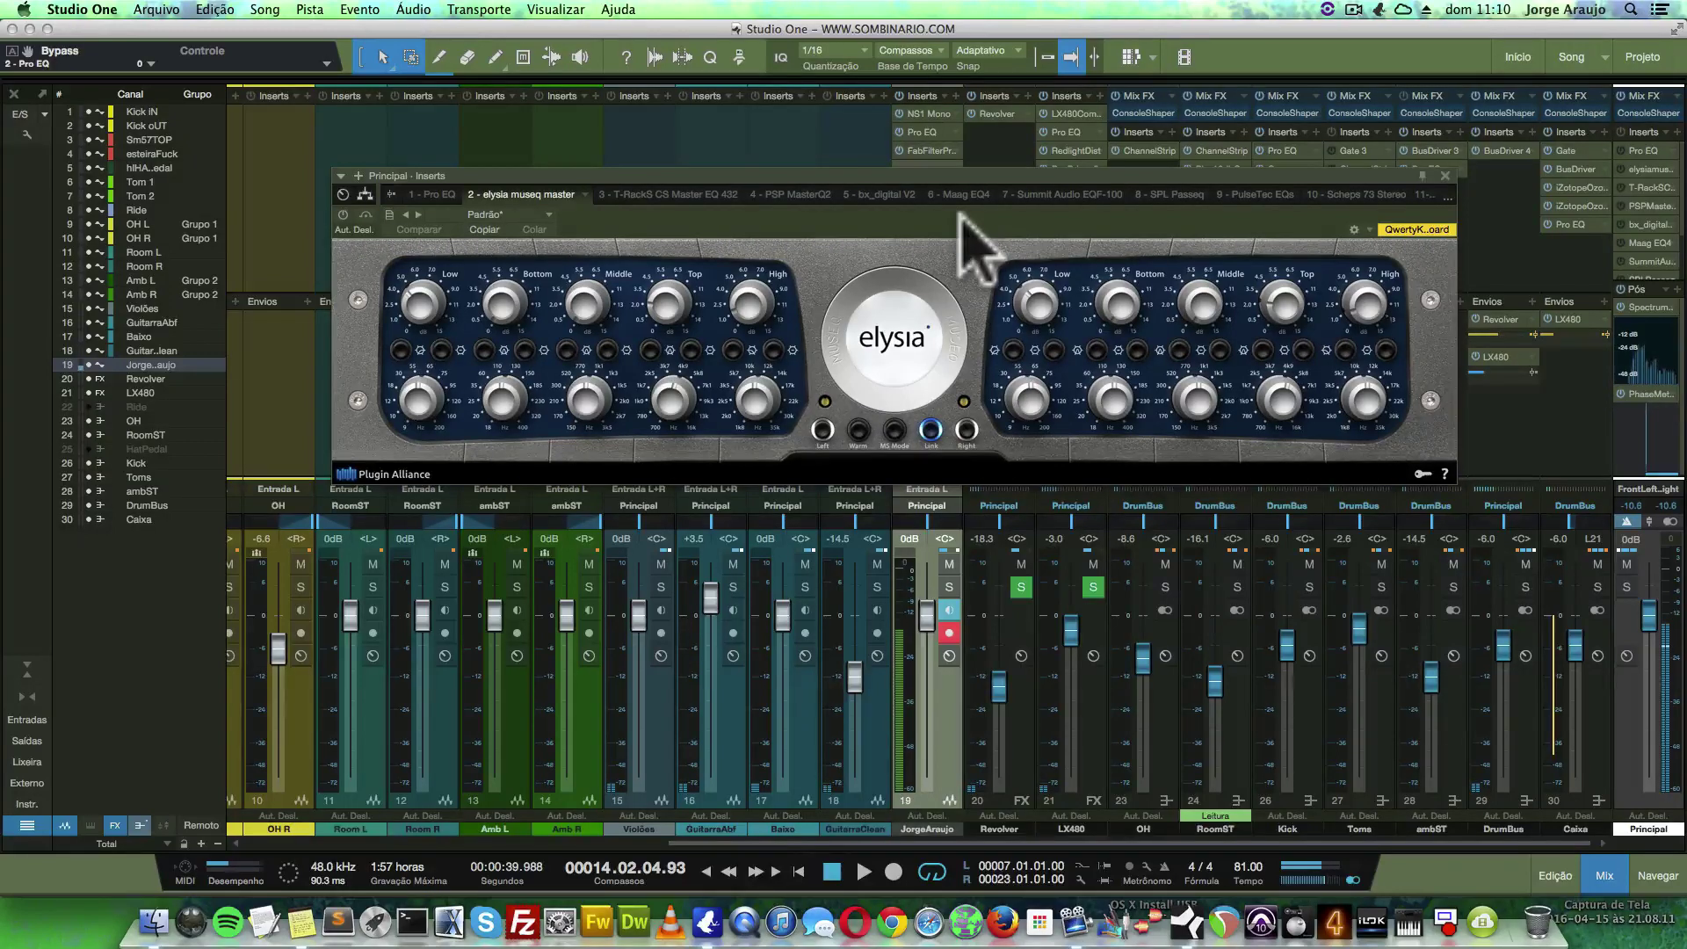
left_click(882, 217)
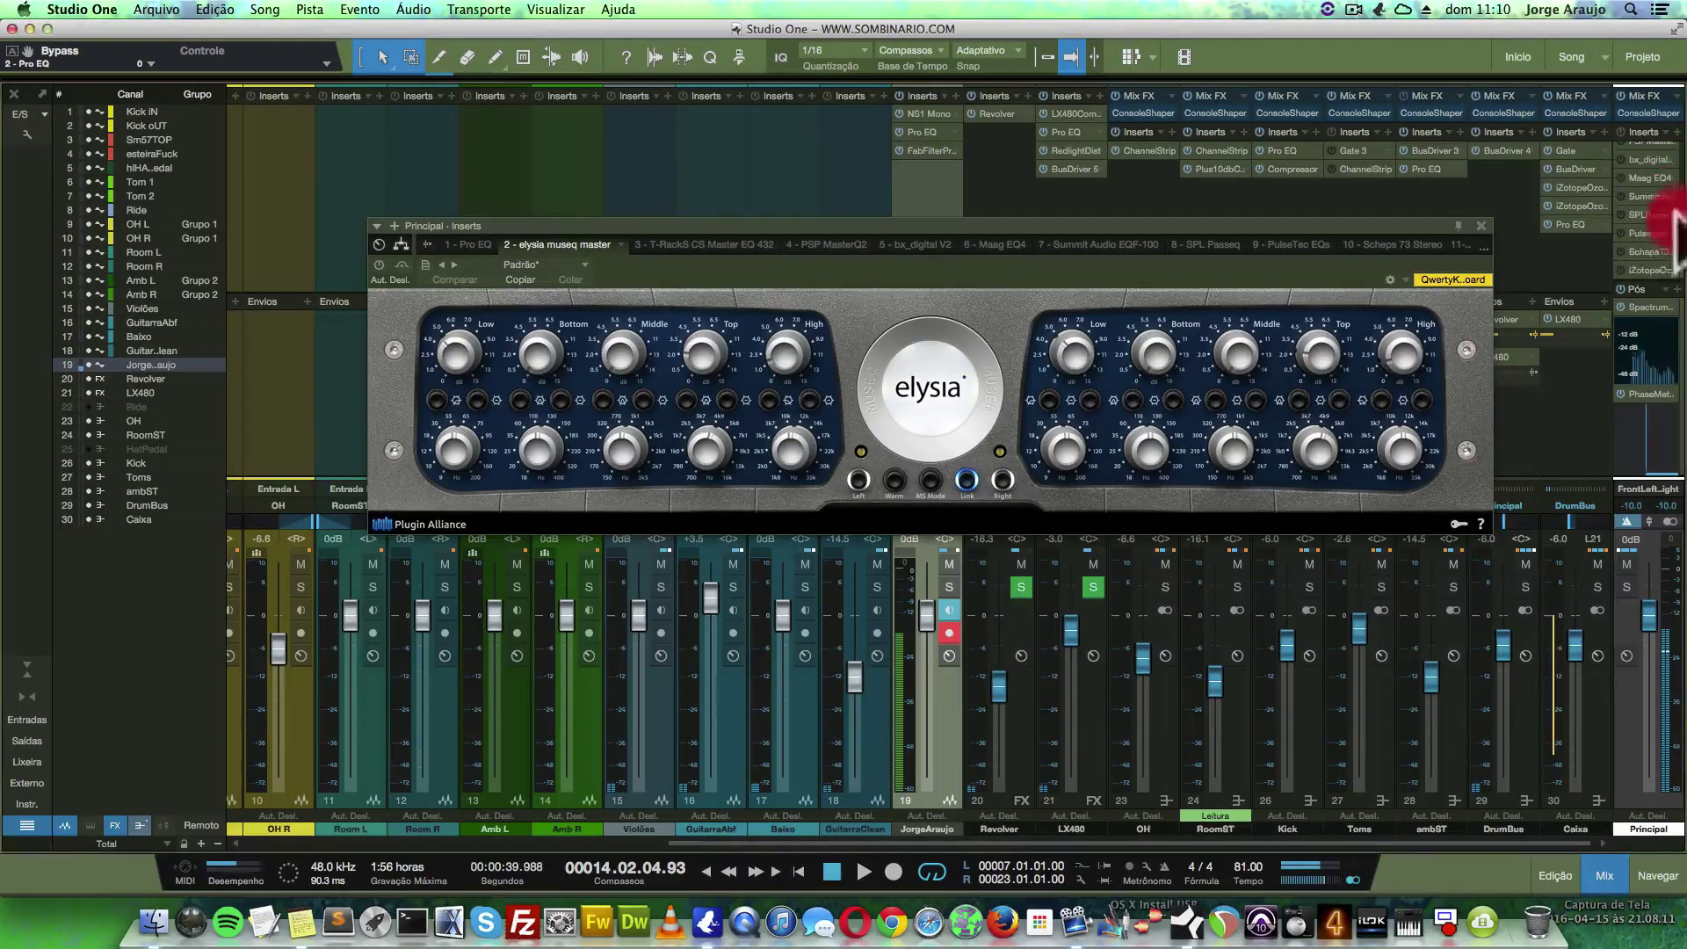
Switch to full screen, open the Pro EQ insert of the Principal channel and place its window over the middle of the mixer.
key("ctrl+super+f")
left_click(433, 335)
left_click_drag(476, 336, 955, 250)
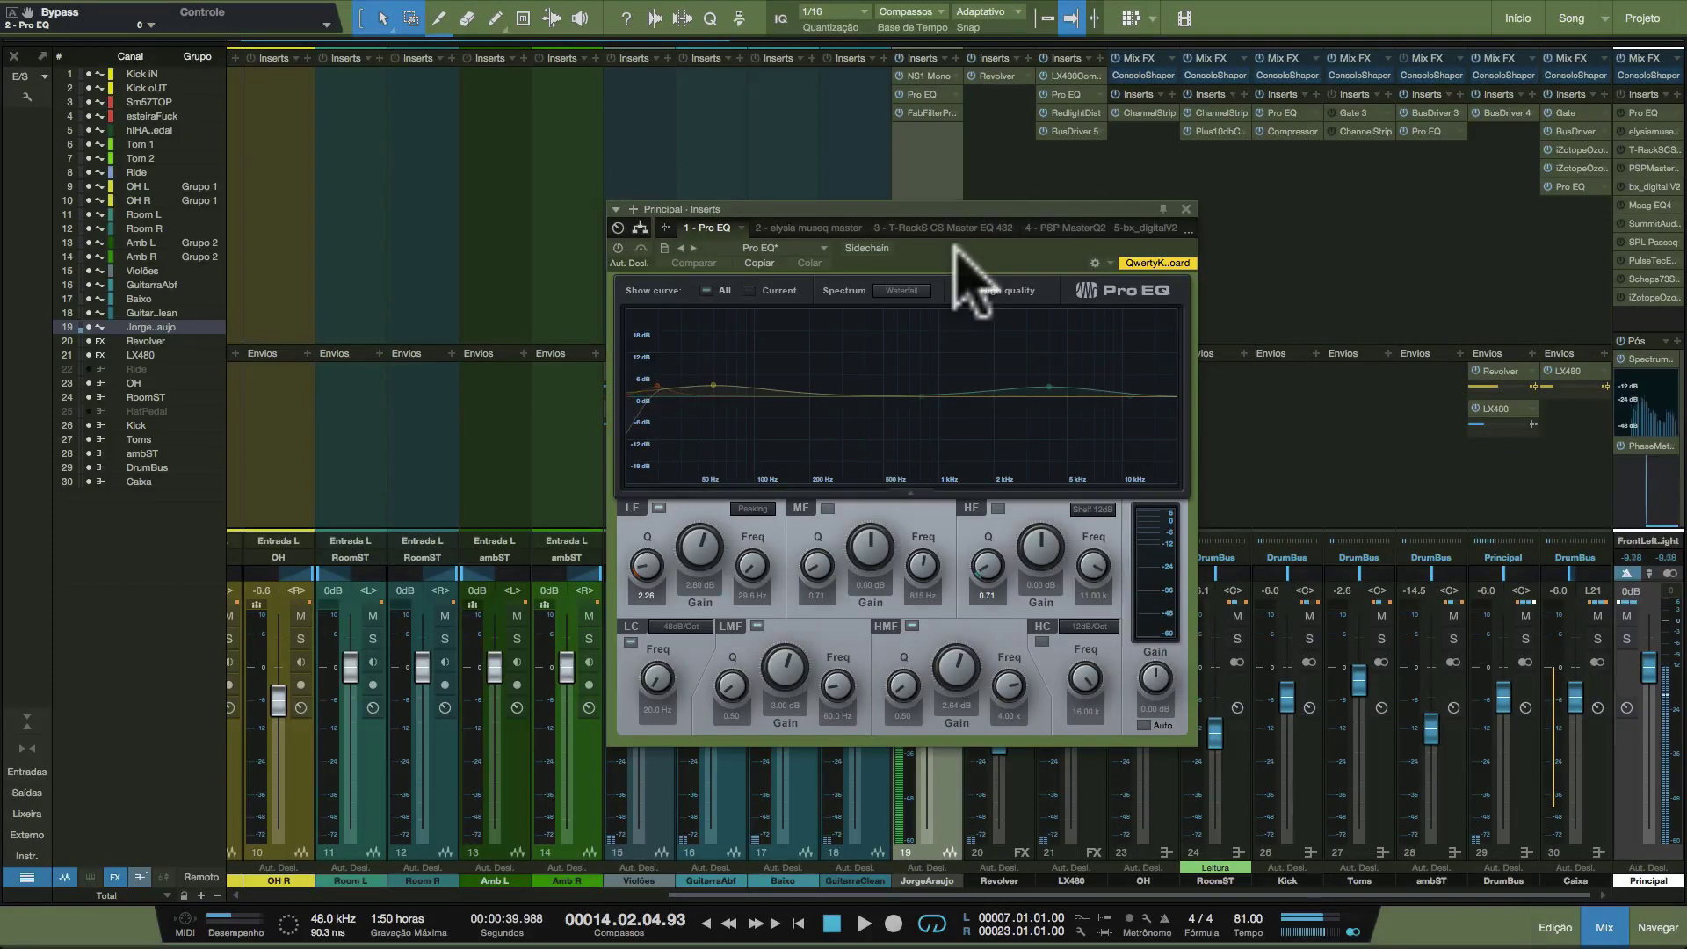
left_click_drag(955, 246, 894, 178)
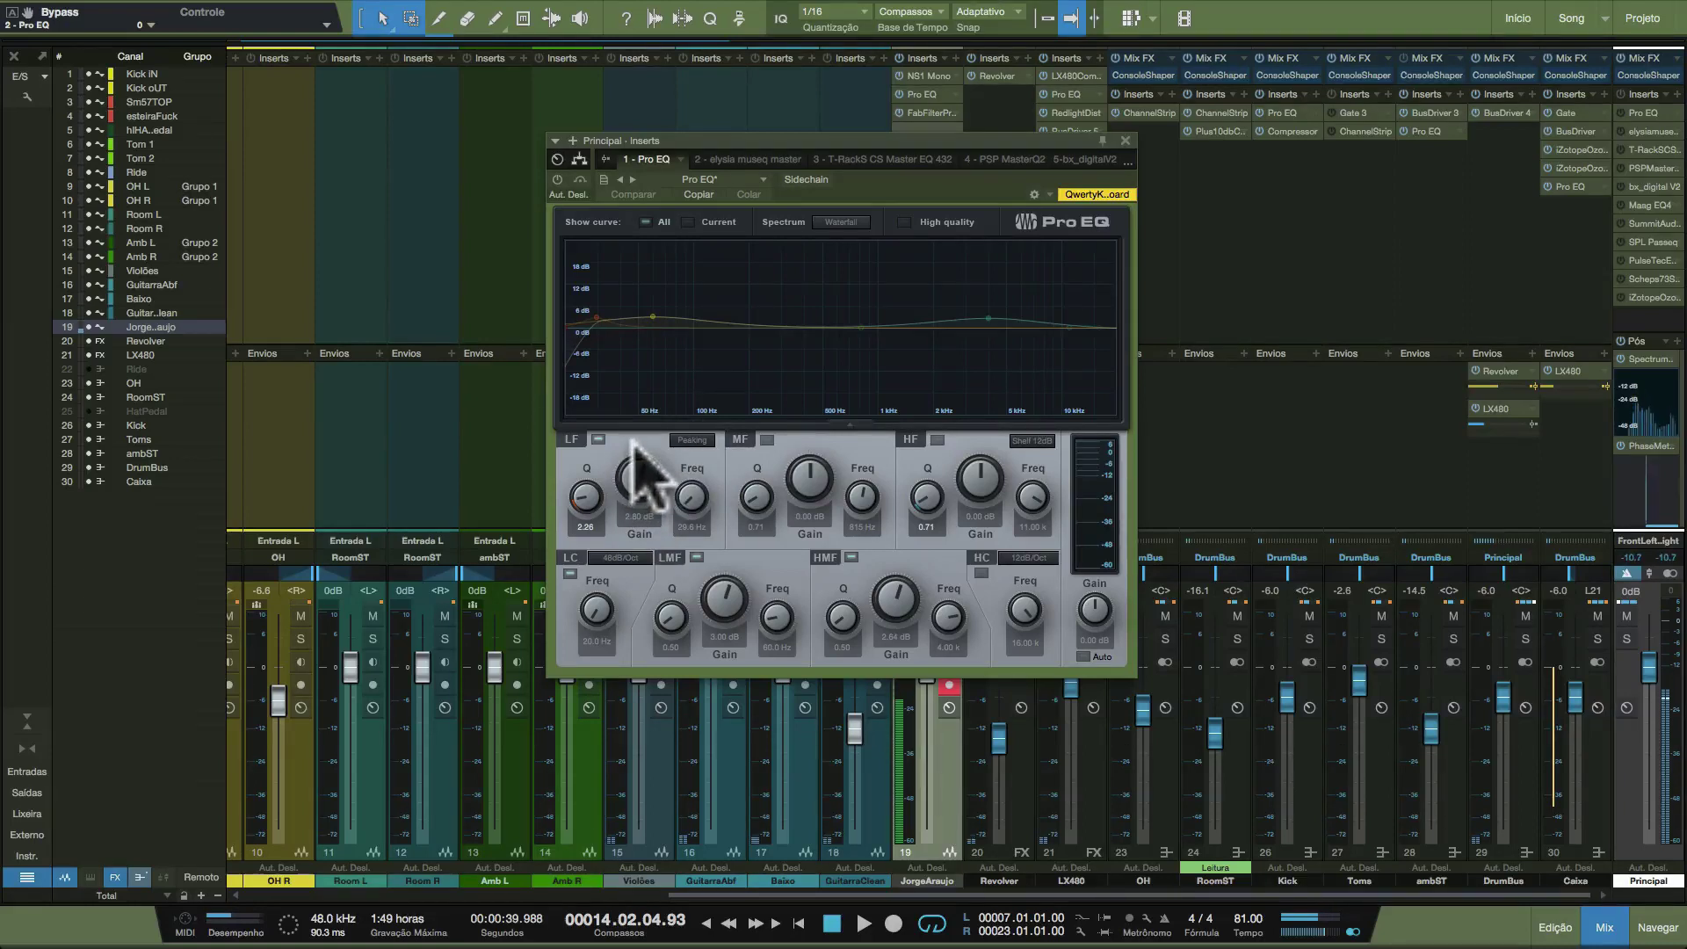
left_click_drag(917, 182, 867, 207)
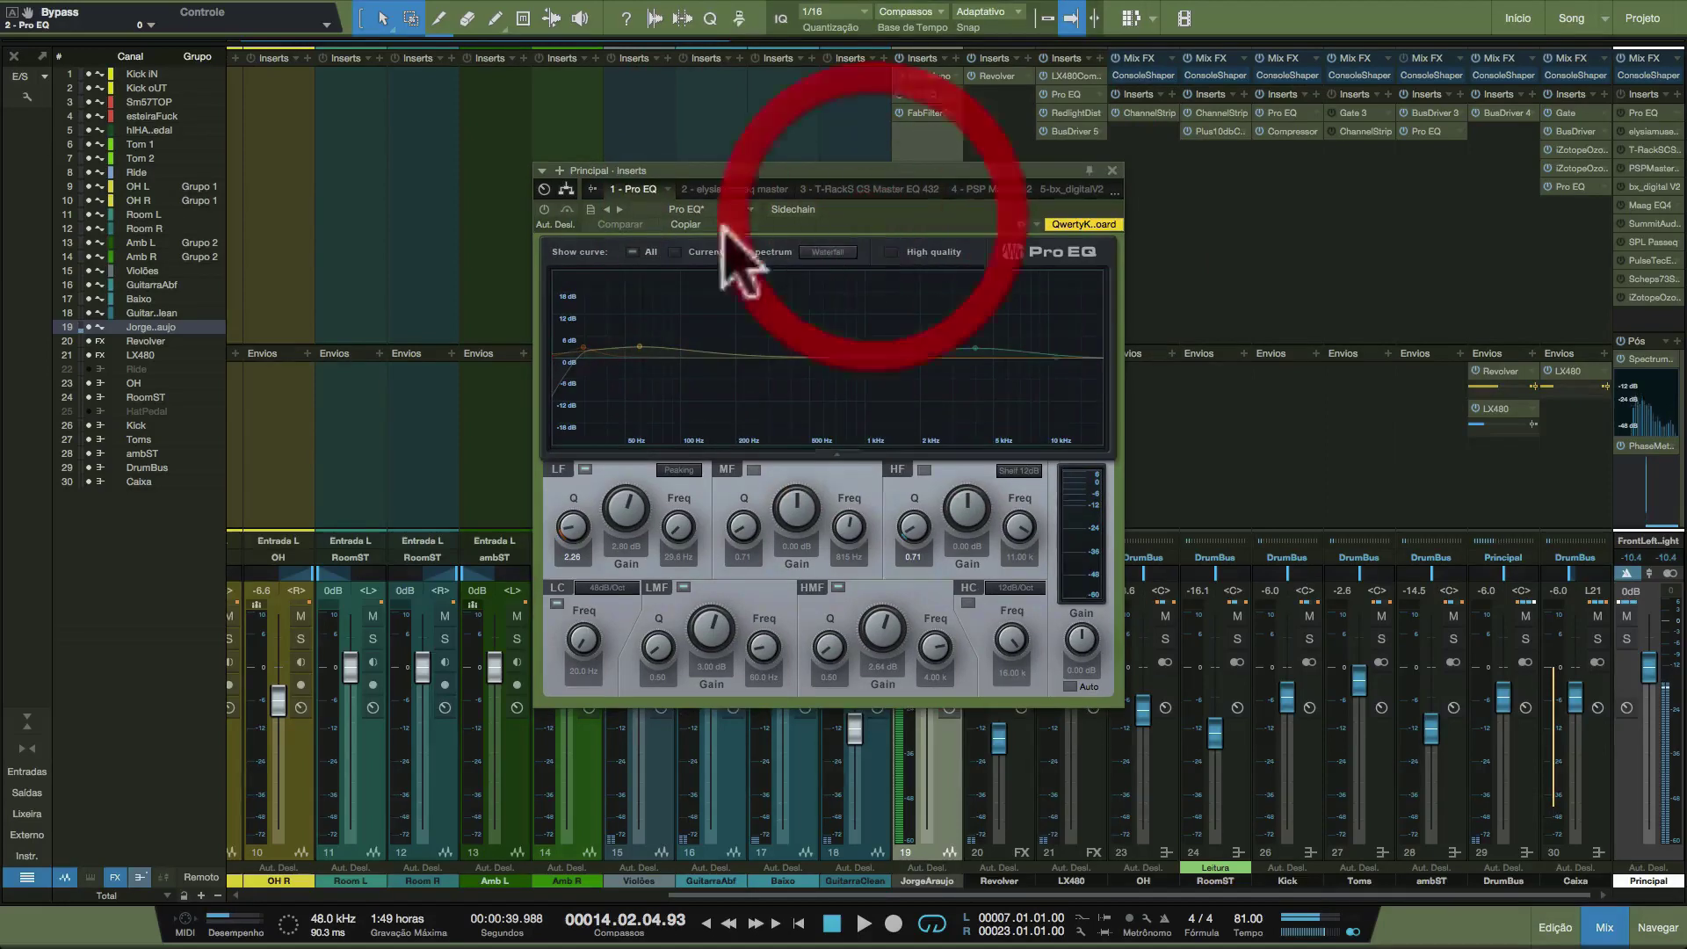
Activate the Pro EQ on the Principal channel and play the song, comparing the sound with the bypass on and off.
left_click(544, 209)
left_click(846, 230)
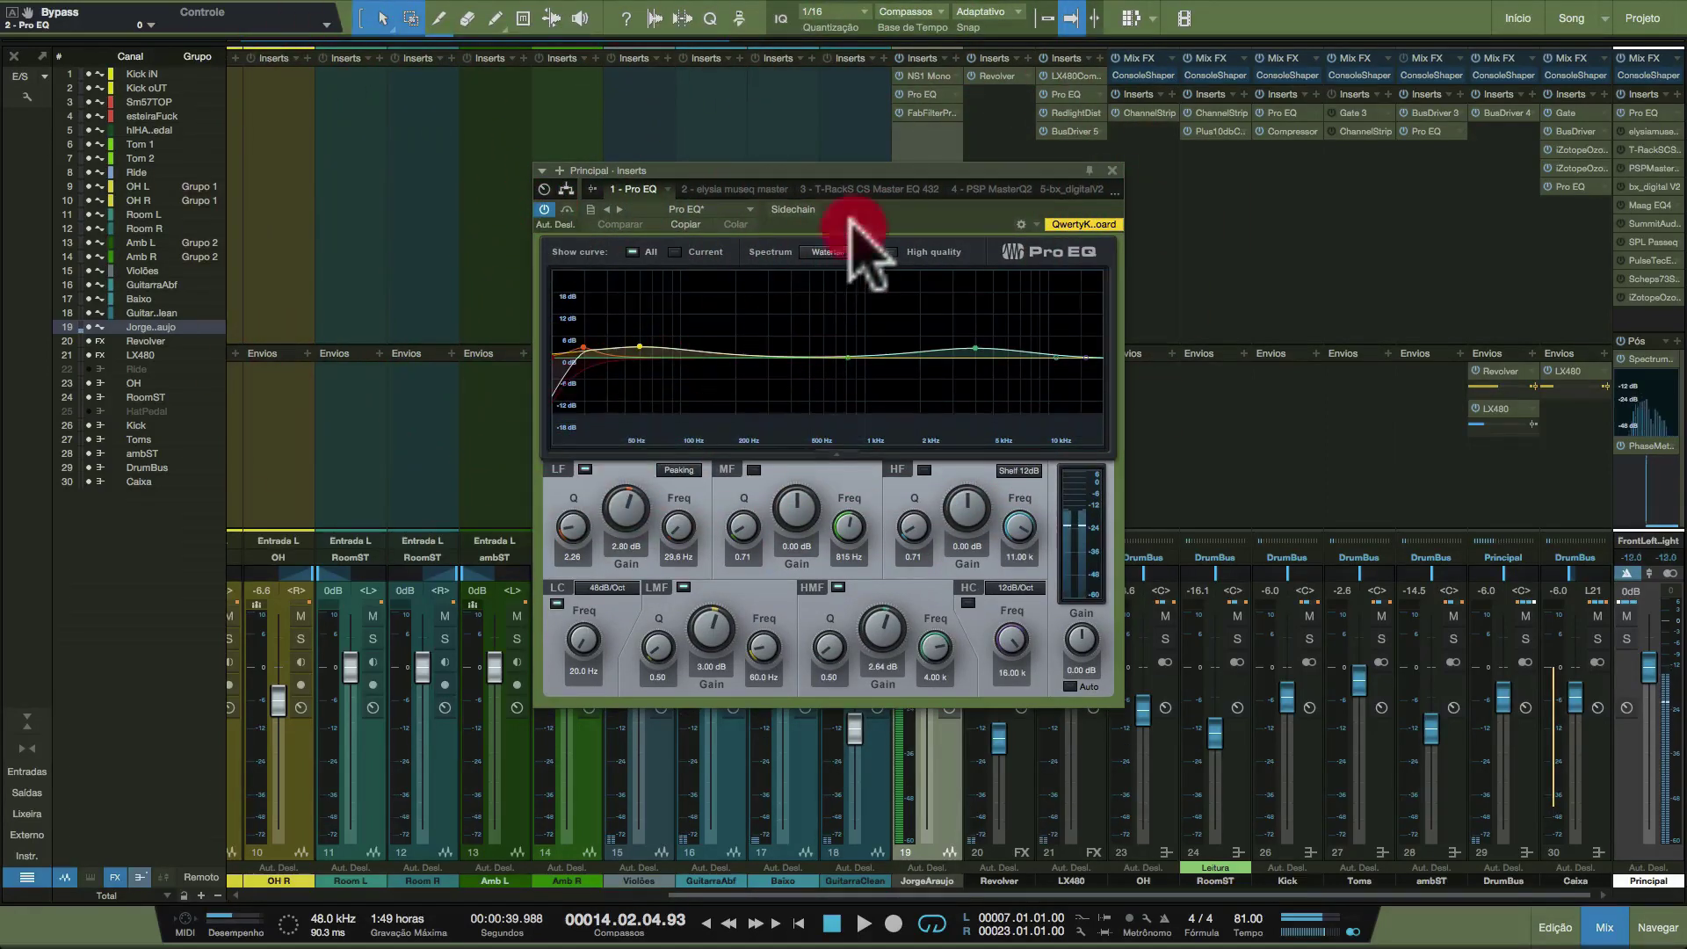
key("space")
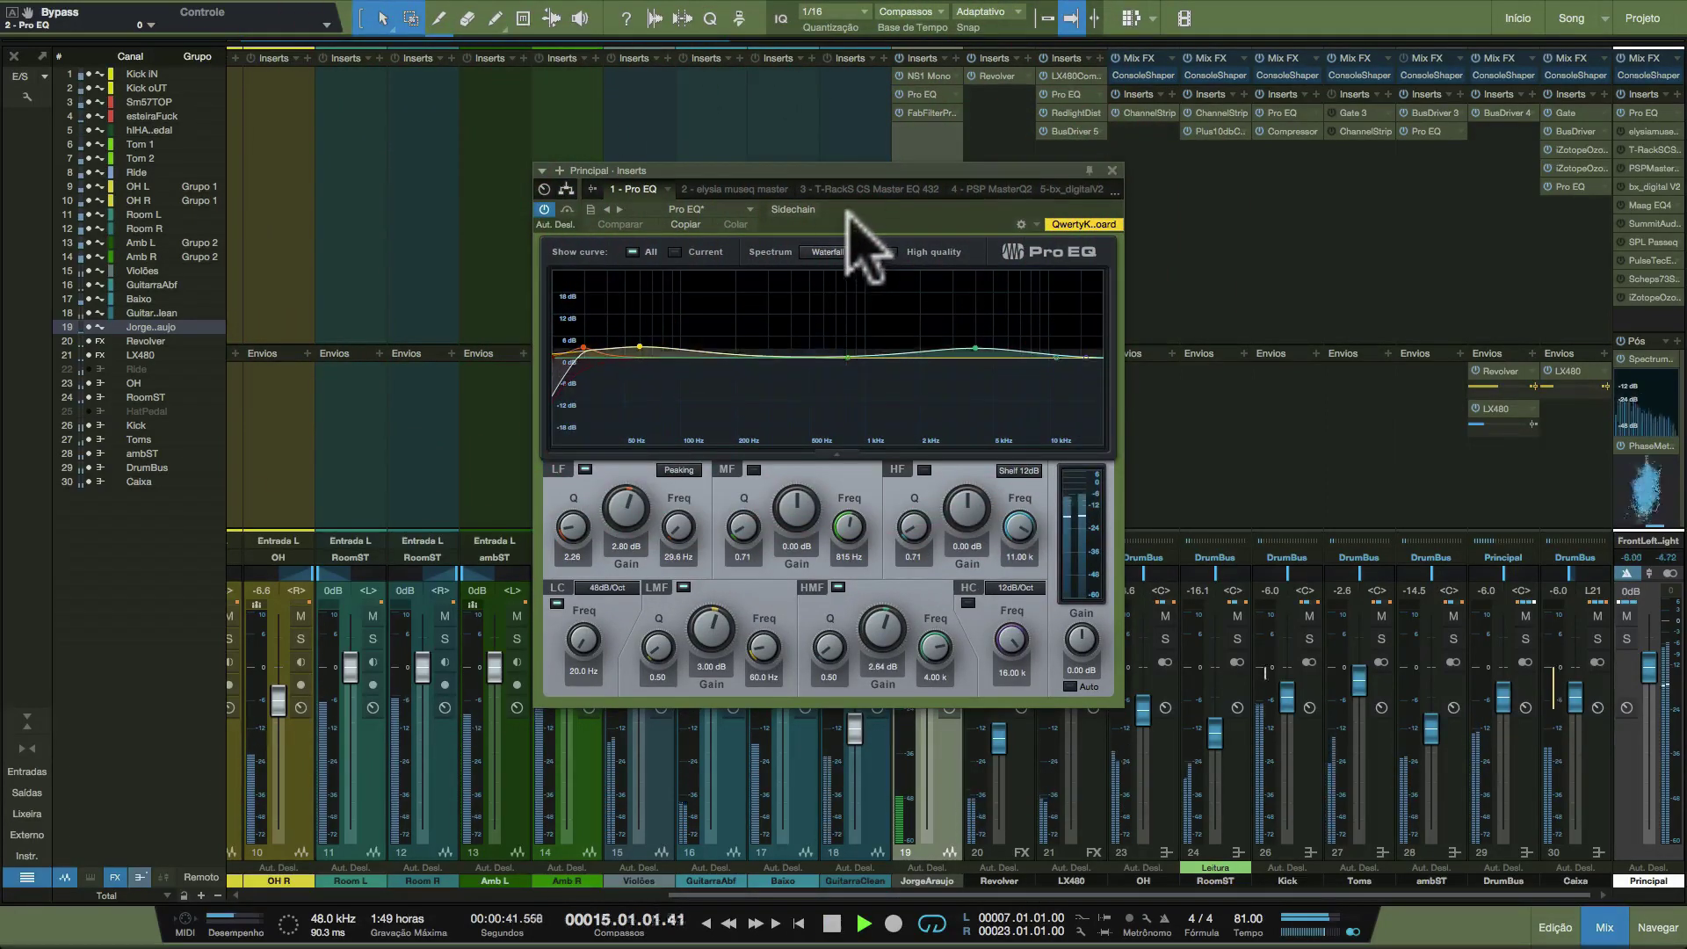
left_click_drag(847, 227, 852, 235)
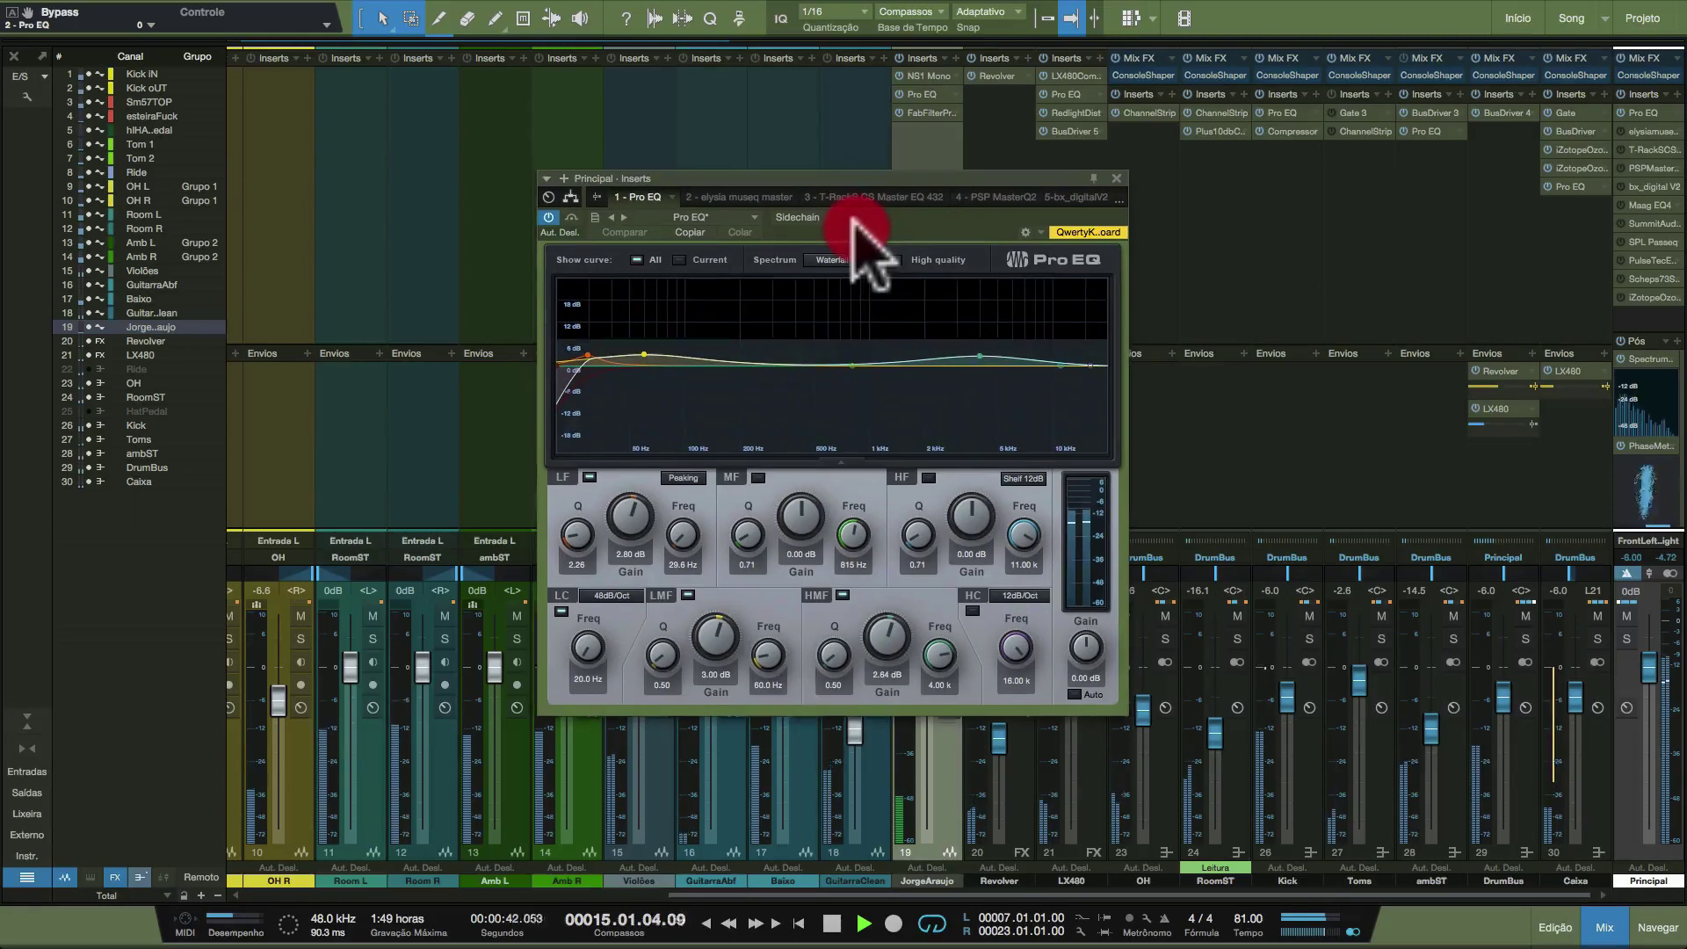
left_click(571, 217)
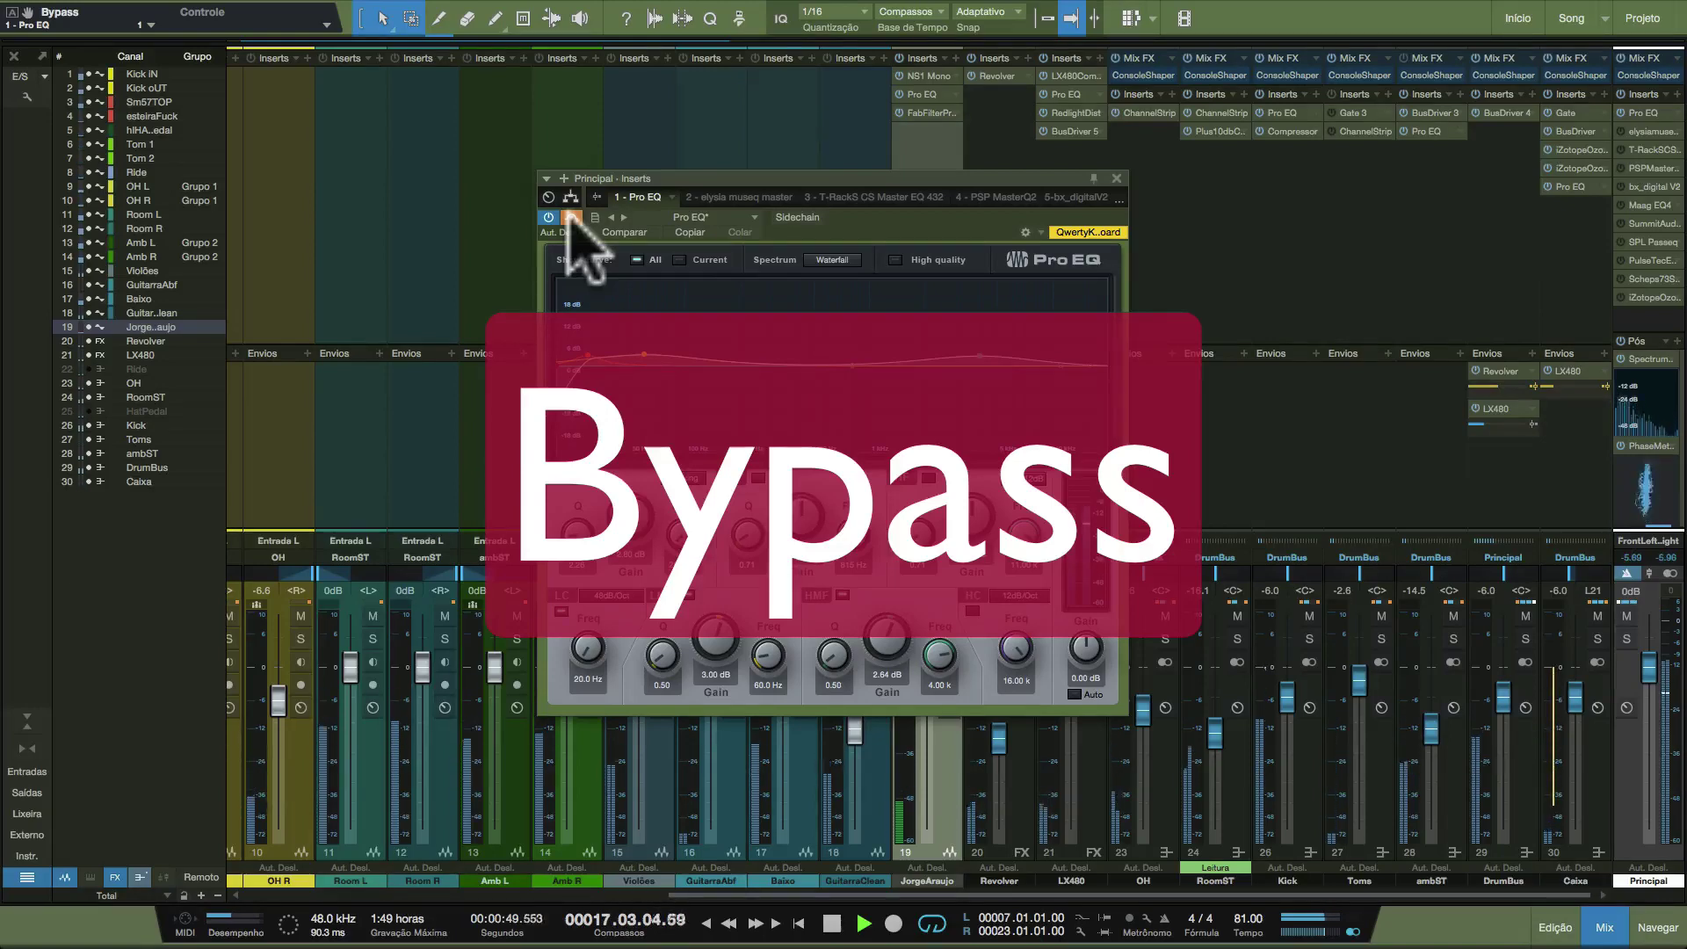
left_click(571, 217)
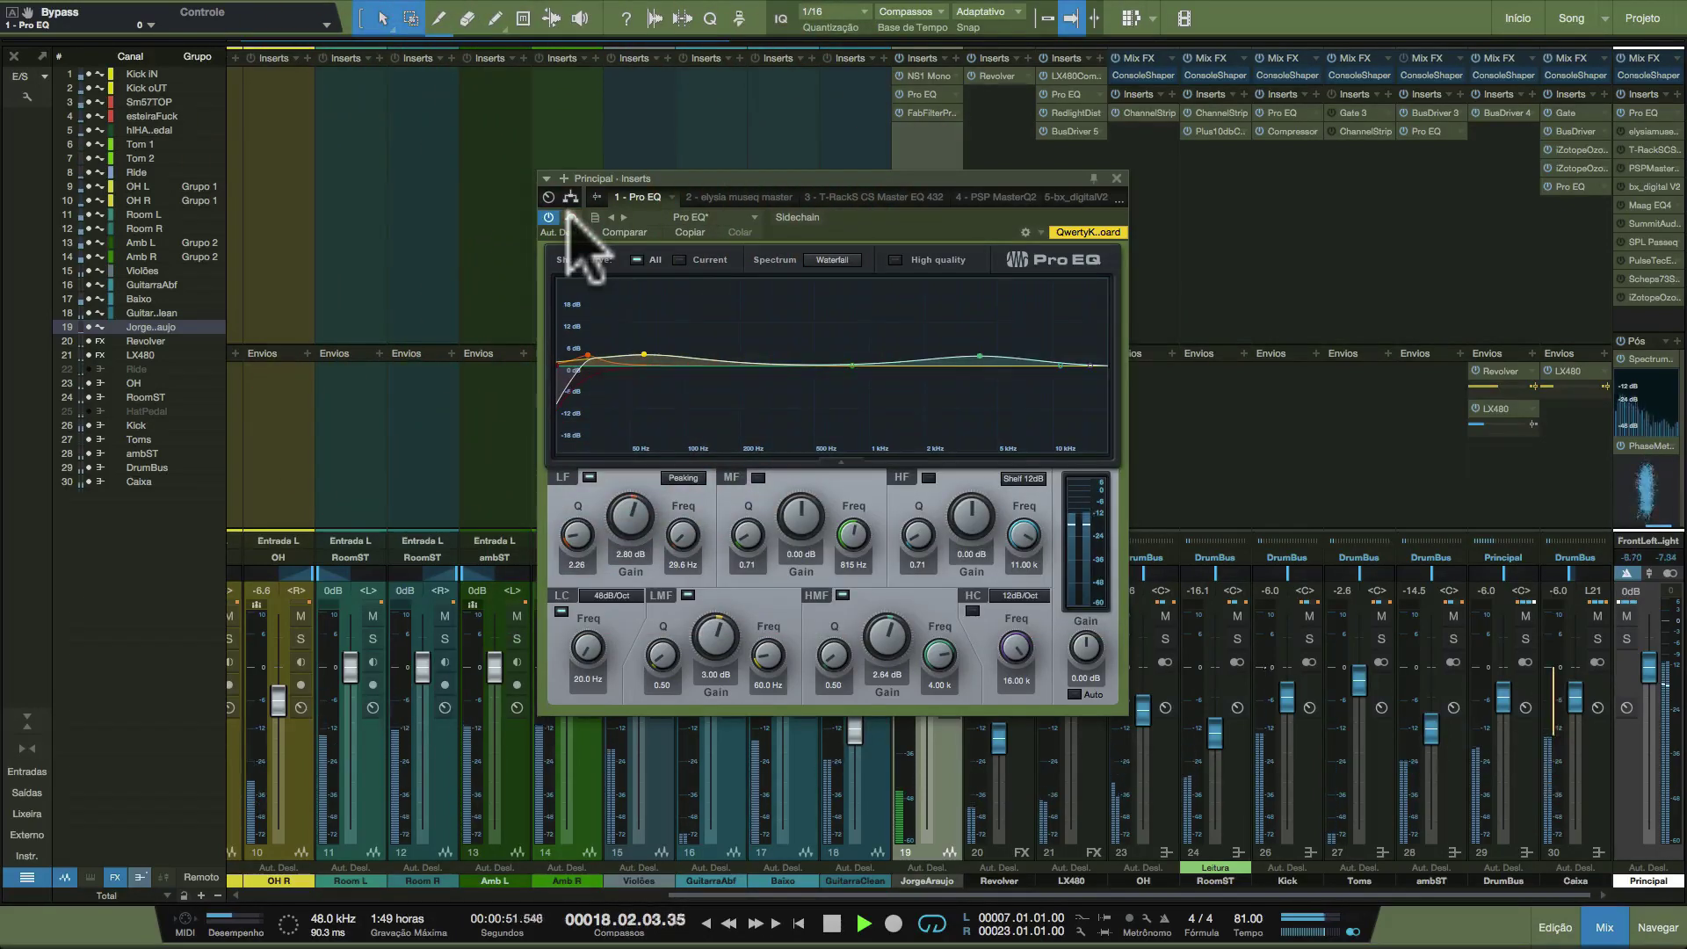
key("space")
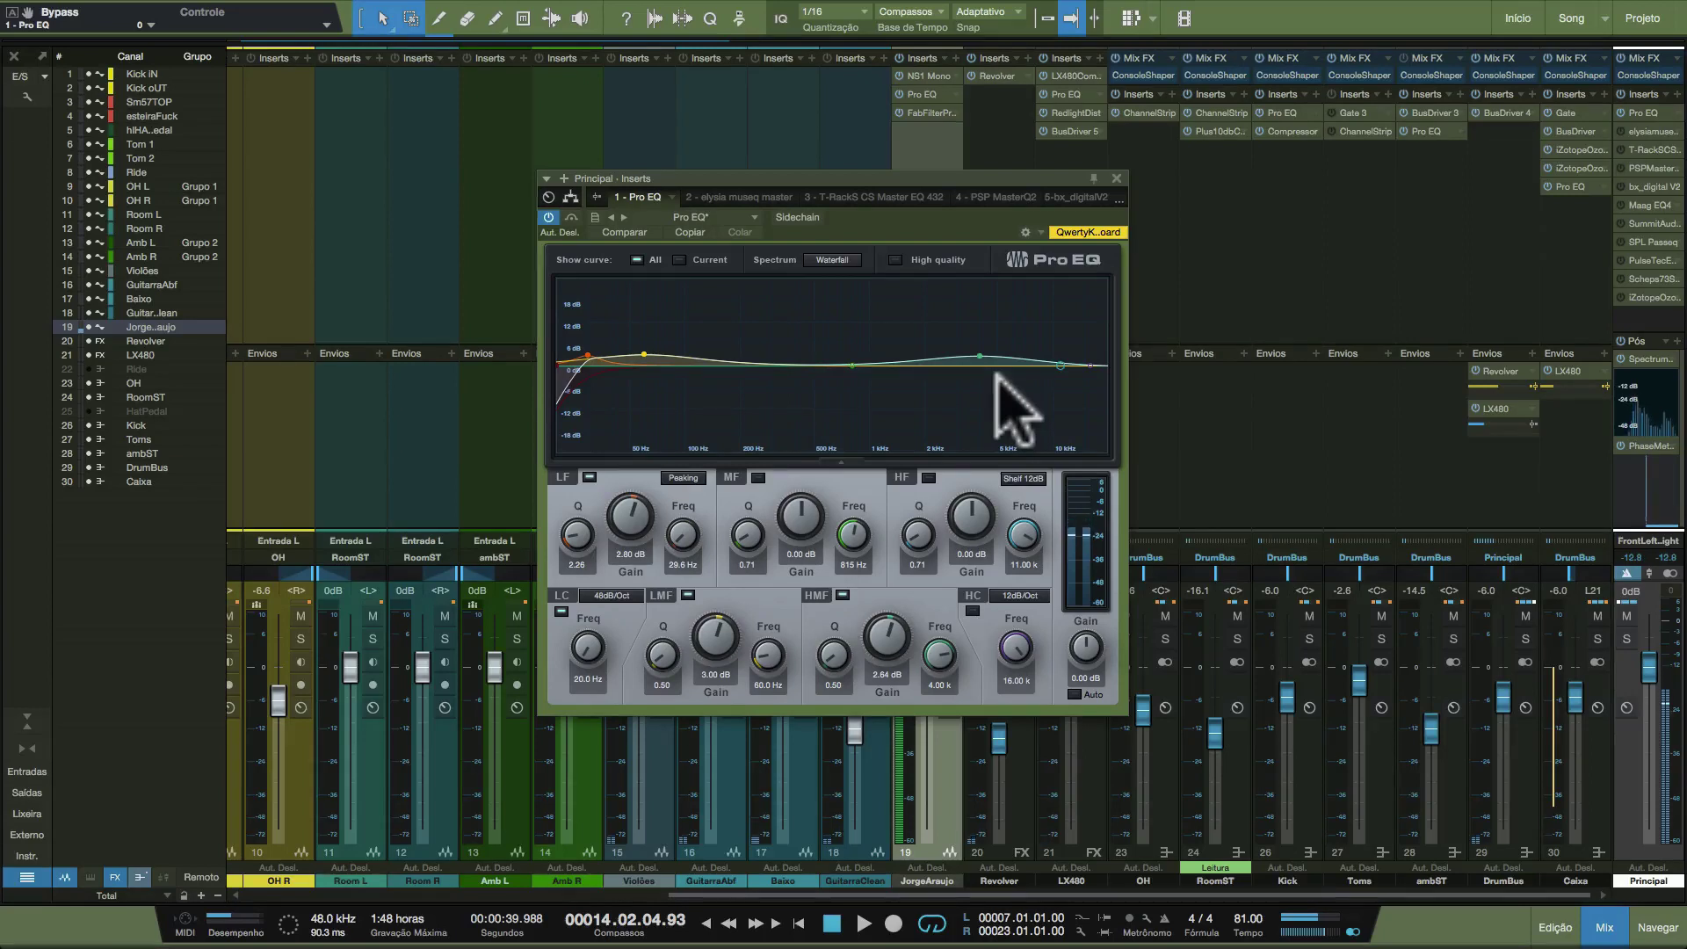
Replay the song to compare the bypassed and processed Pro EQ sound once more, and deactivate the Pro EQ.
key("space")
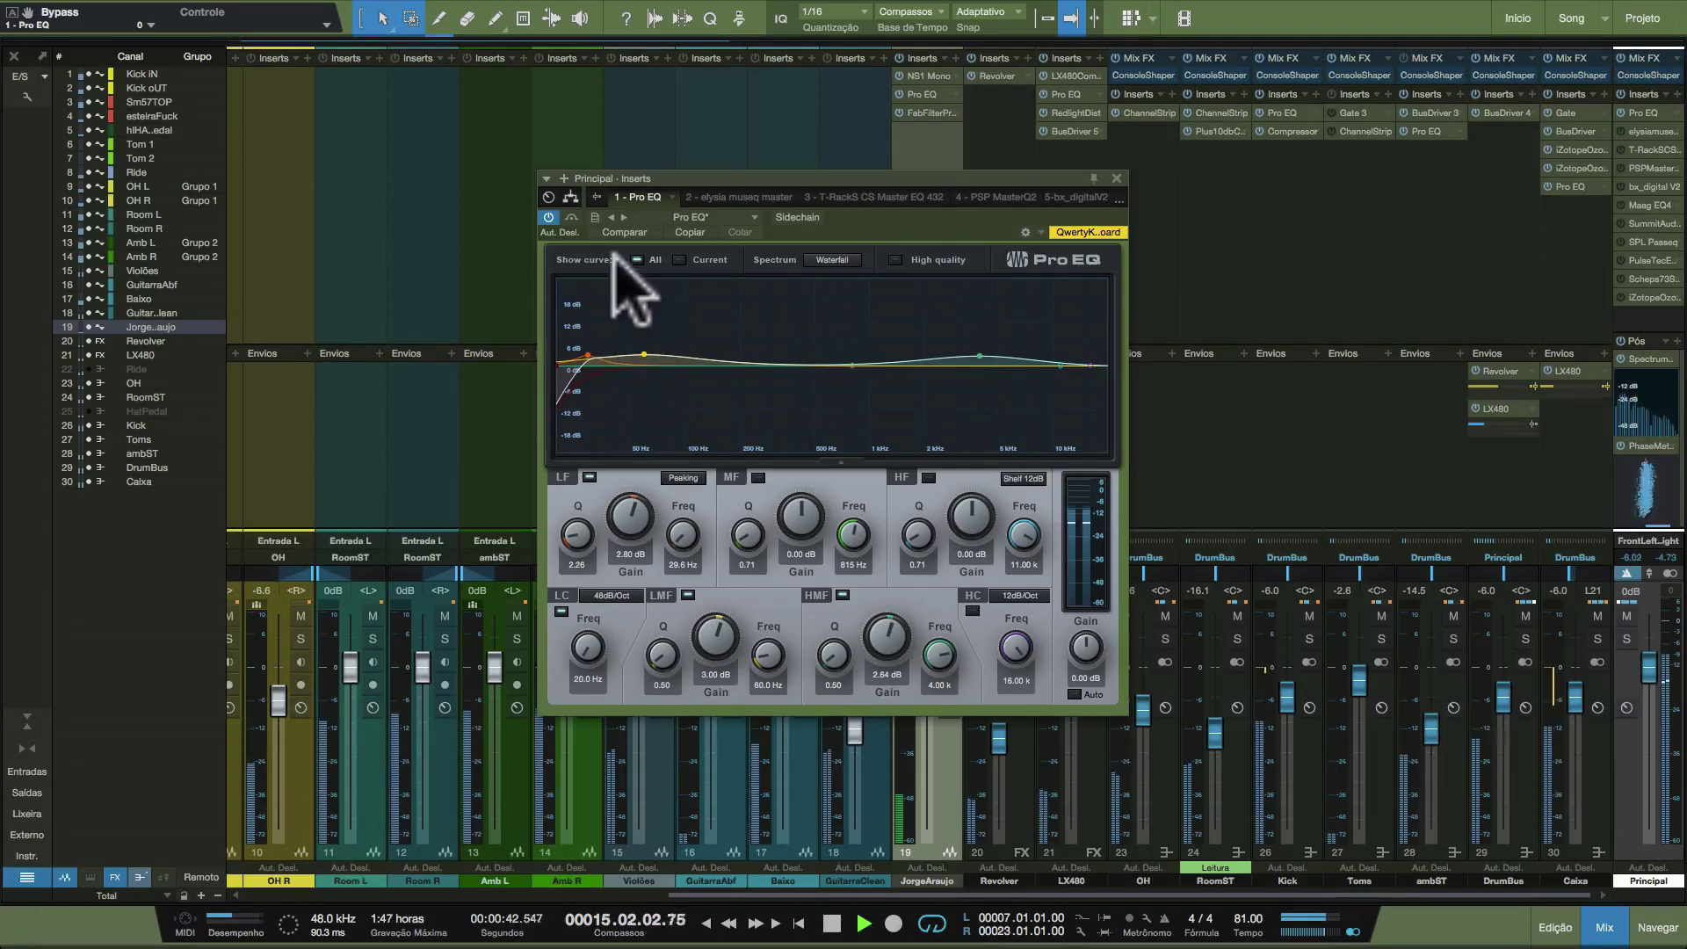
left_click(571, 217)
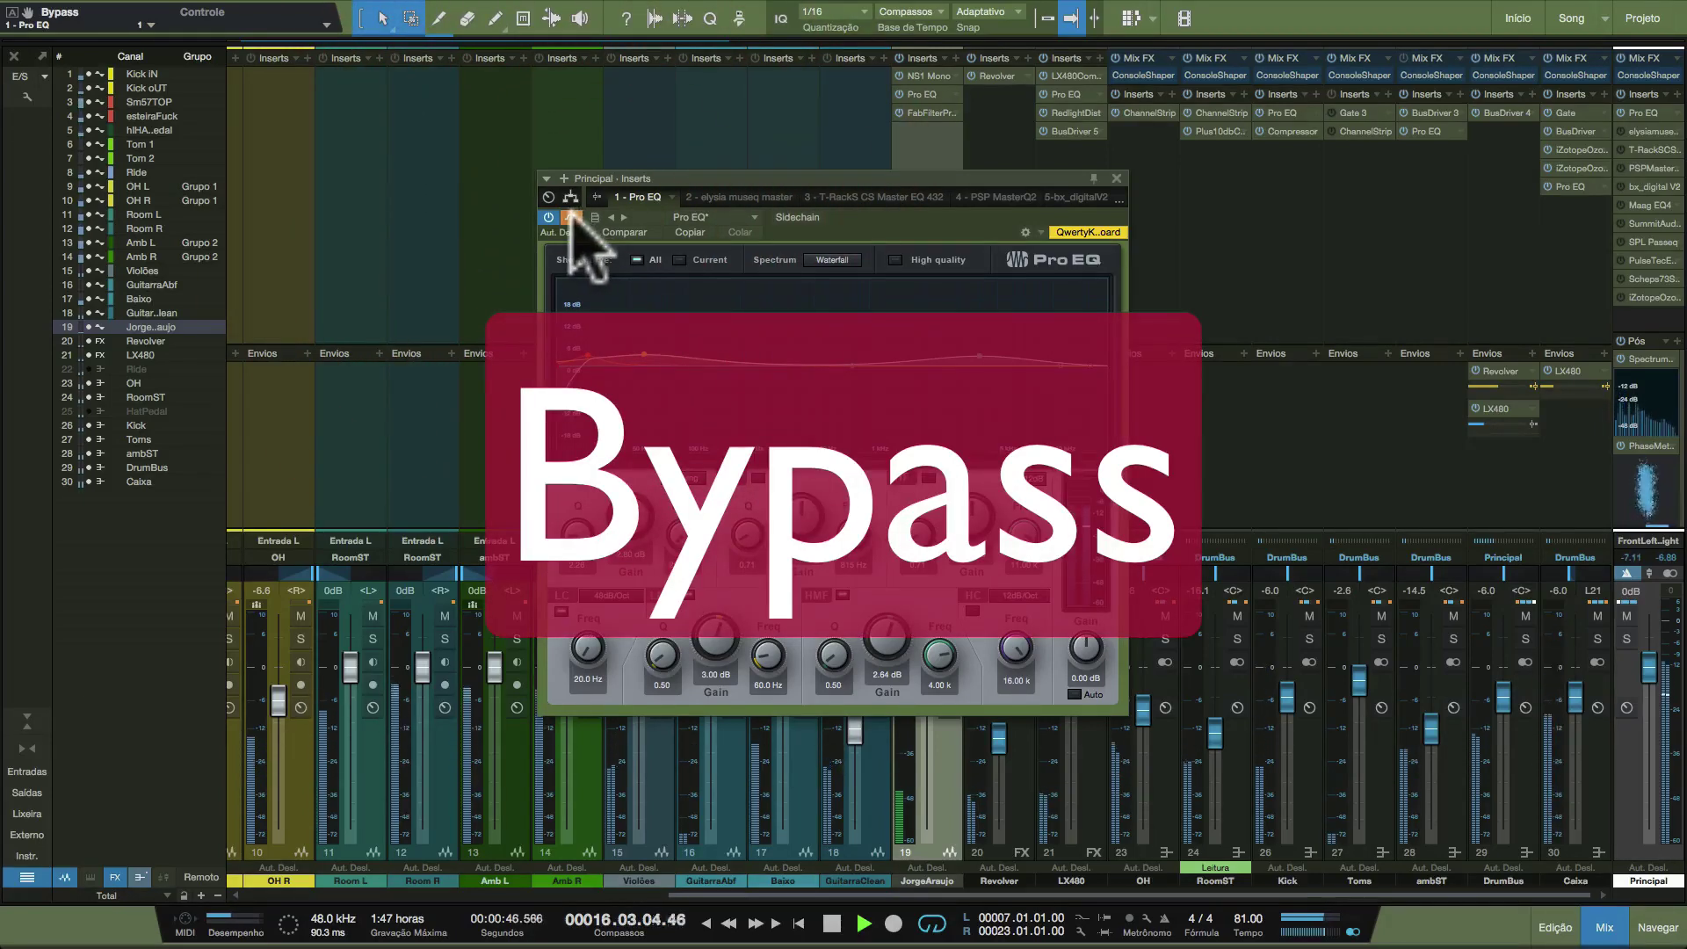
left_click(571, 217)
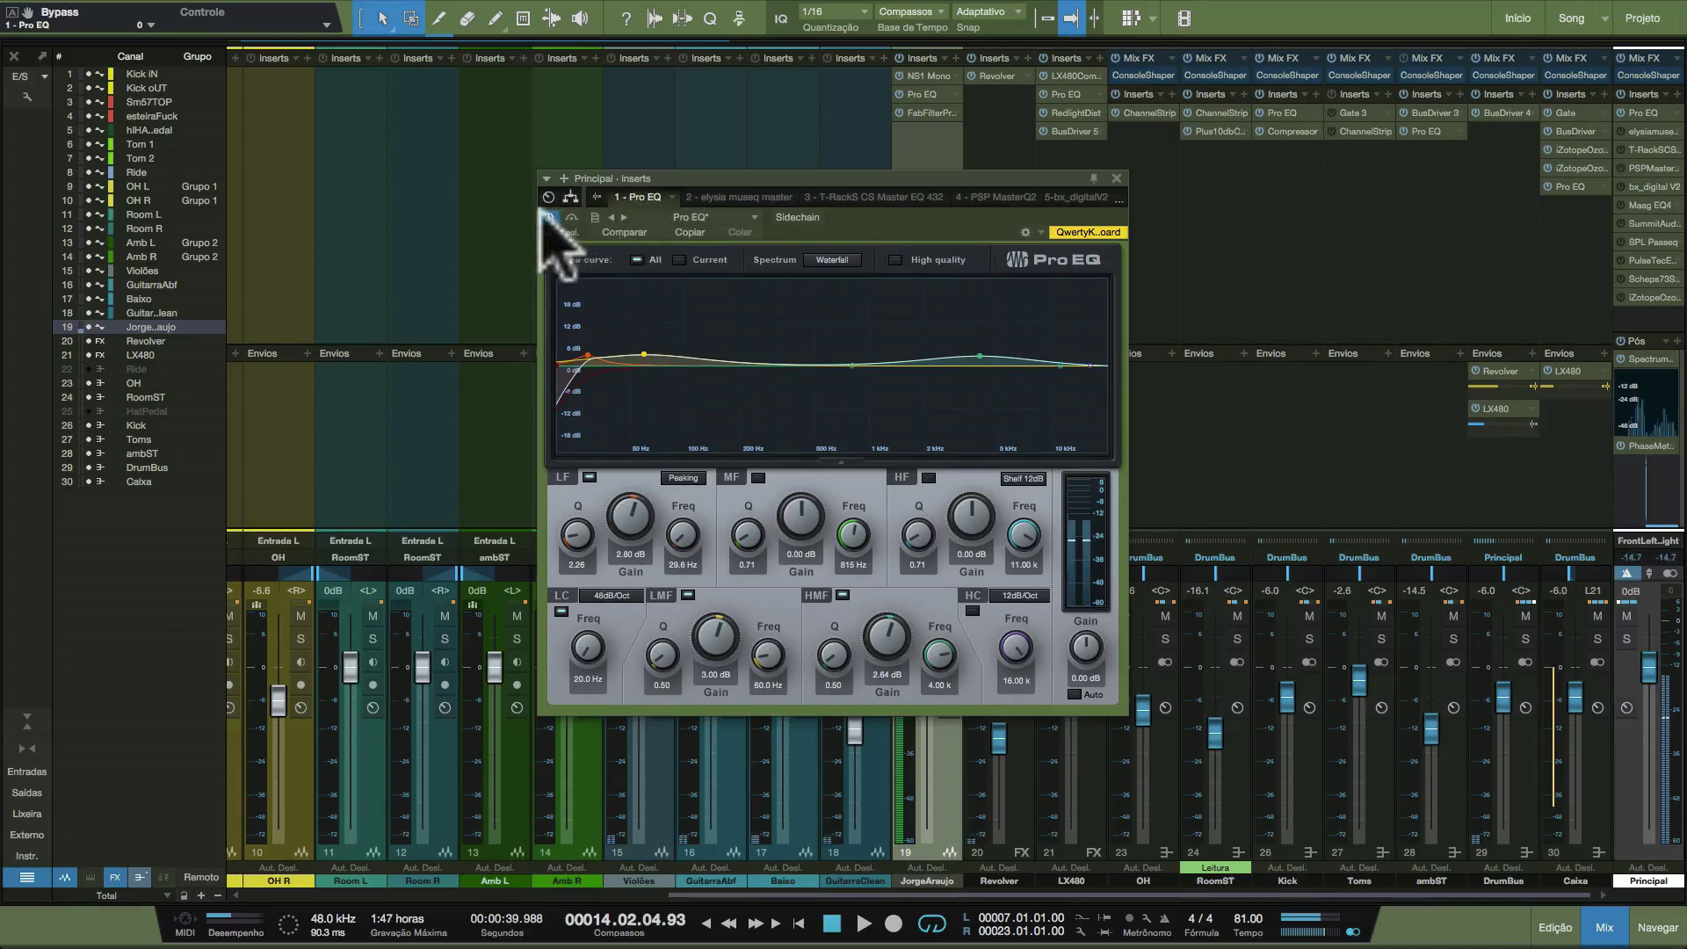
left_click(547, 217)
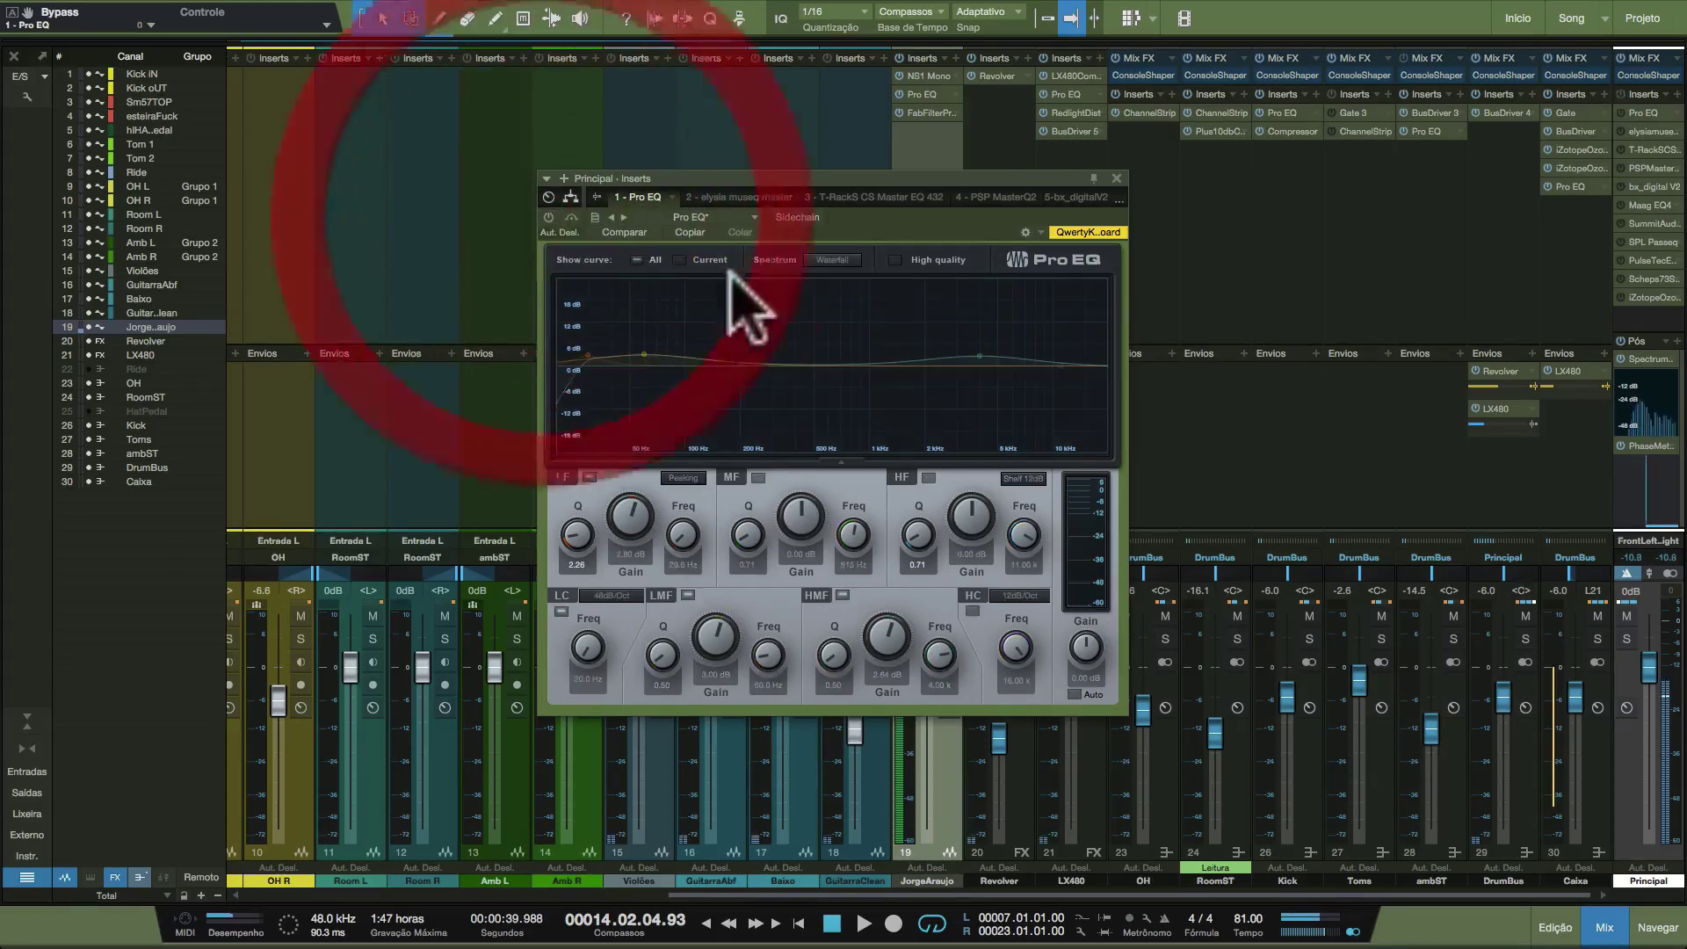
Show the elysia museq master insert of the Principal channel and center its window over the mixer.
left_click(703, 198)
left_click_drag(730, 179, 489, 262)
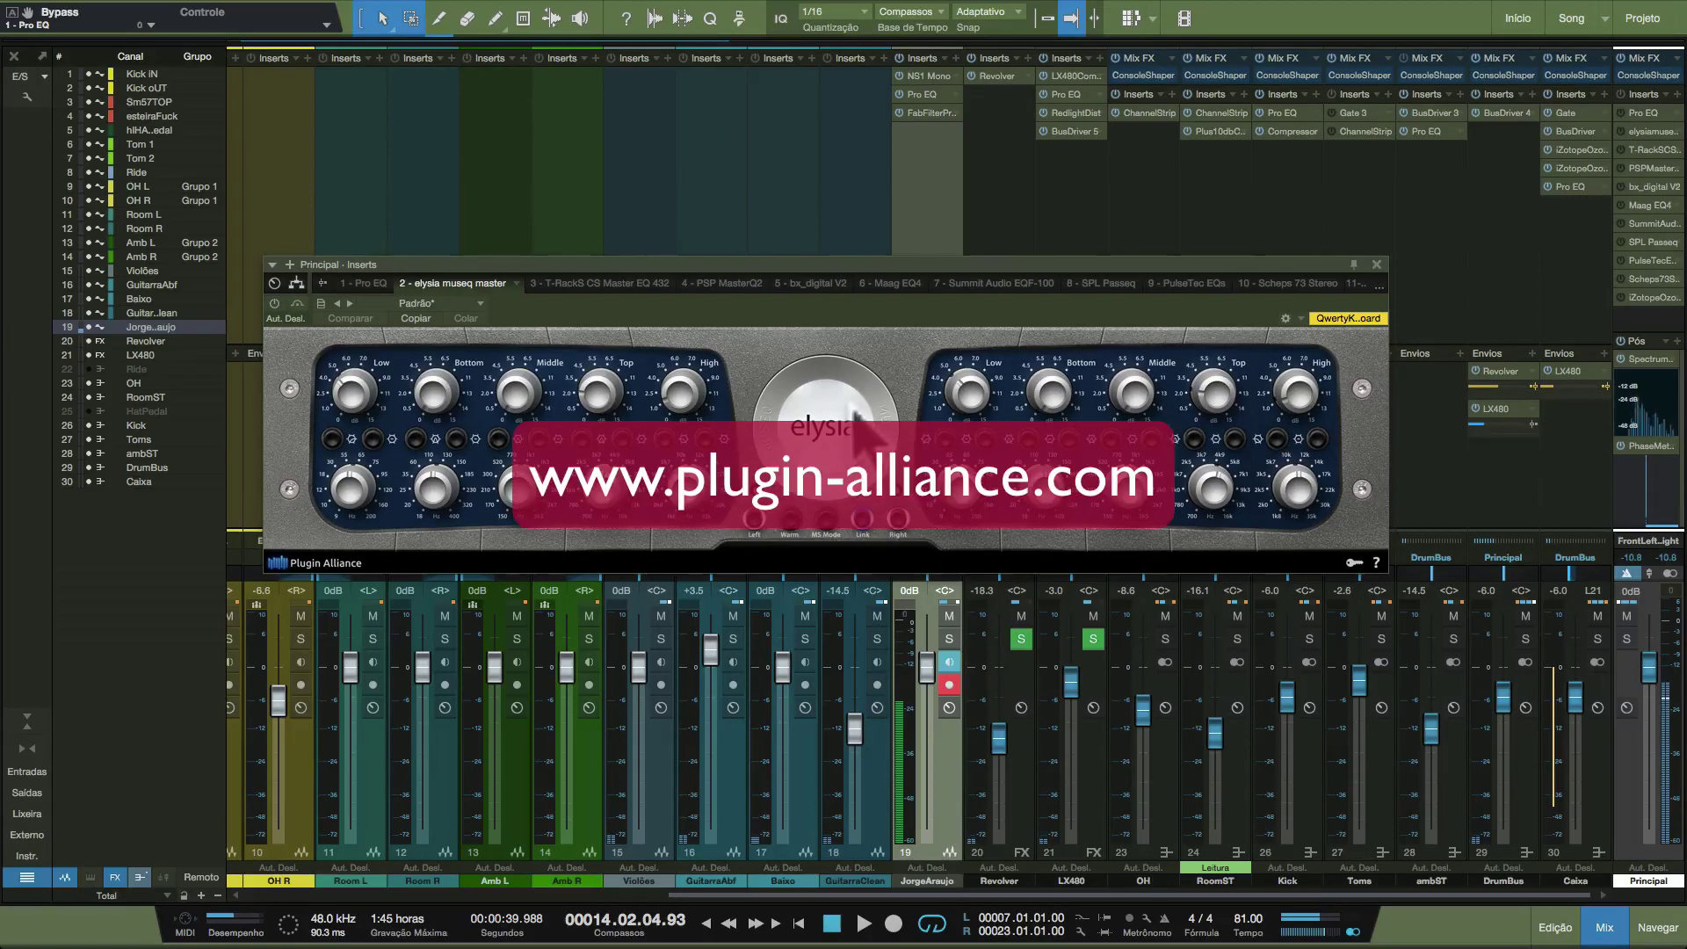
left_click_drag(842, 294, 873, 300)
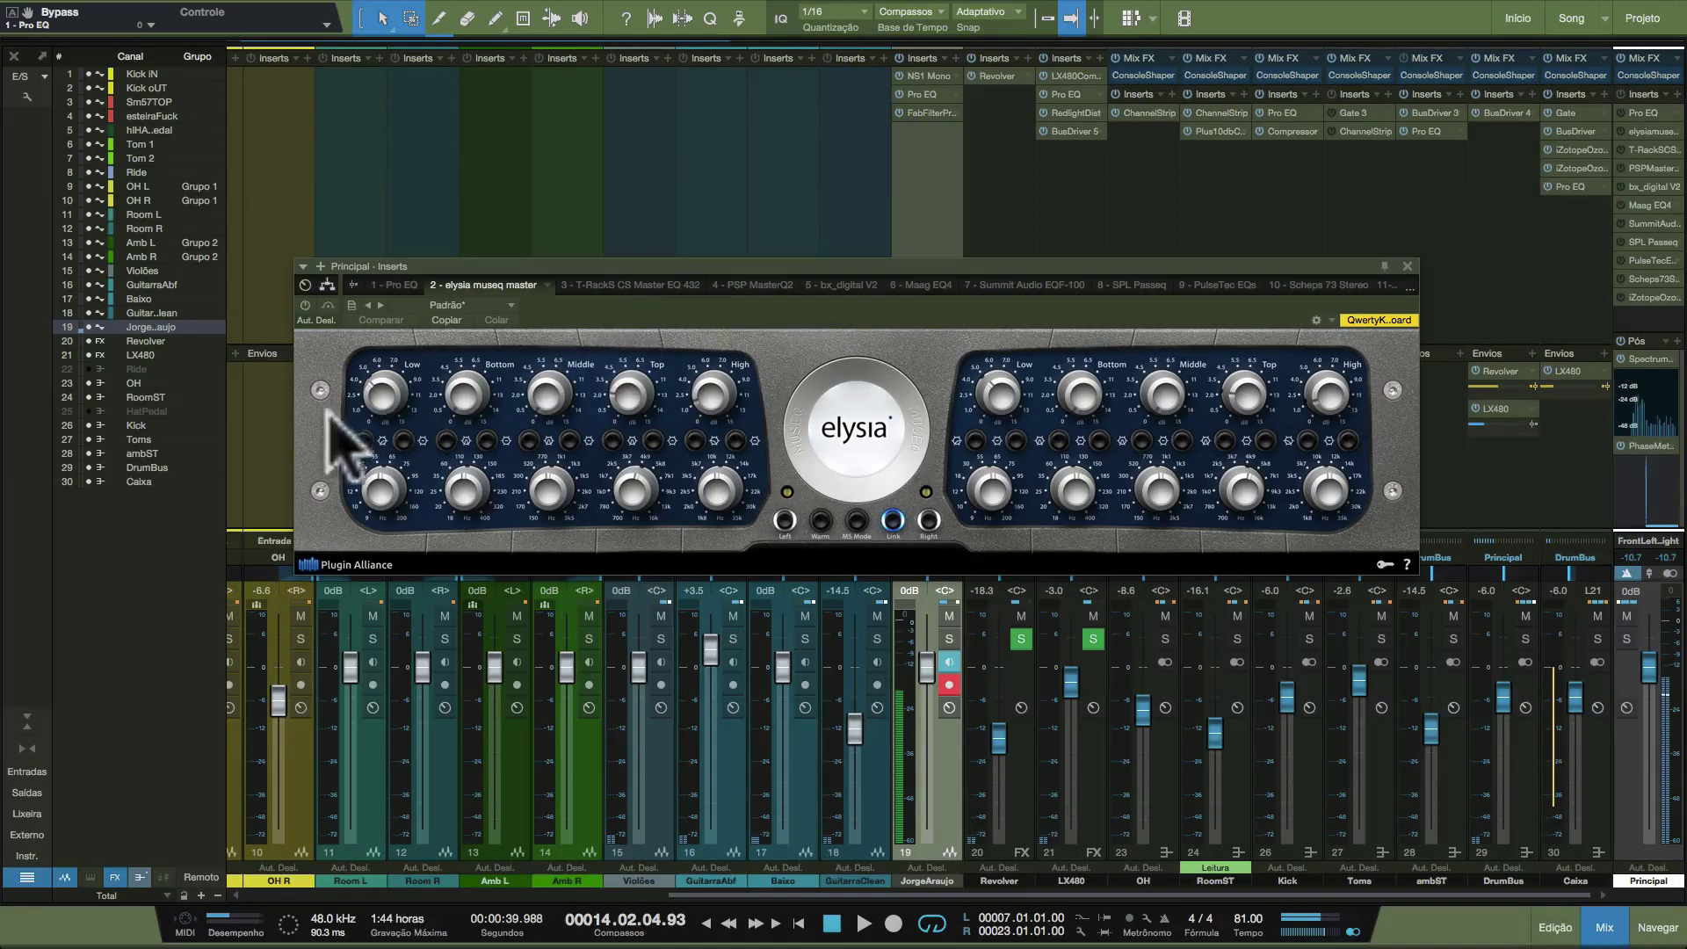
Play the song with the elysia museq master activated, compare it with bypass on and off, and stop playback.
key("space")
left_click_drag(591, 302, 585, 298)
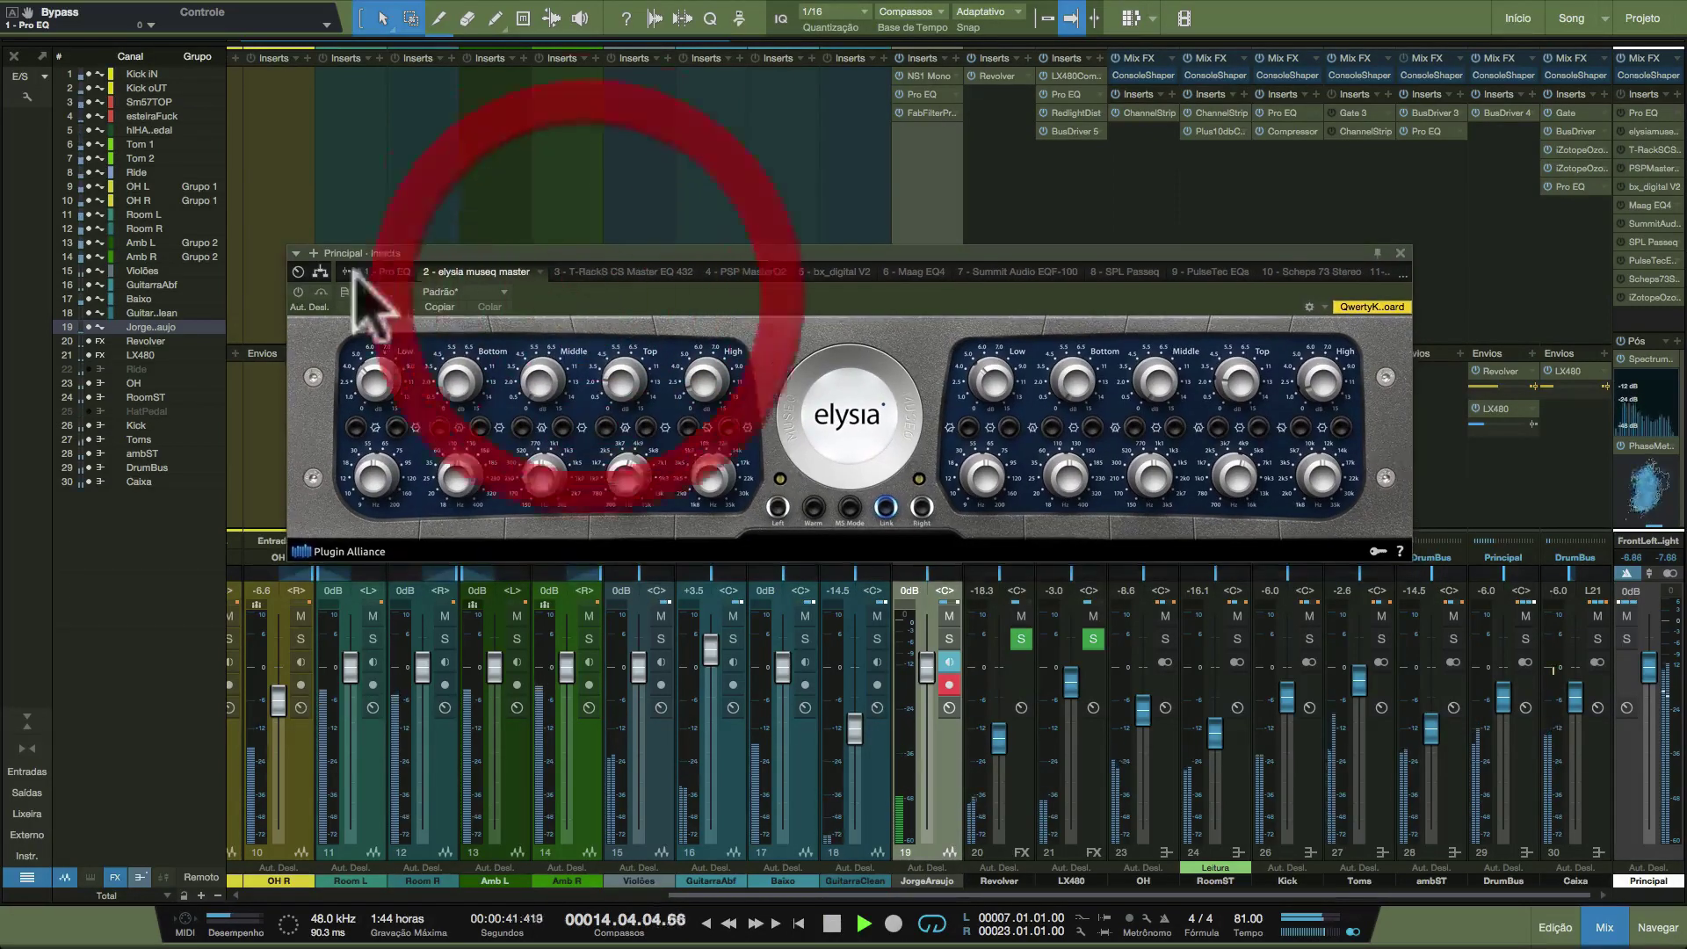
left_click(298, 292)
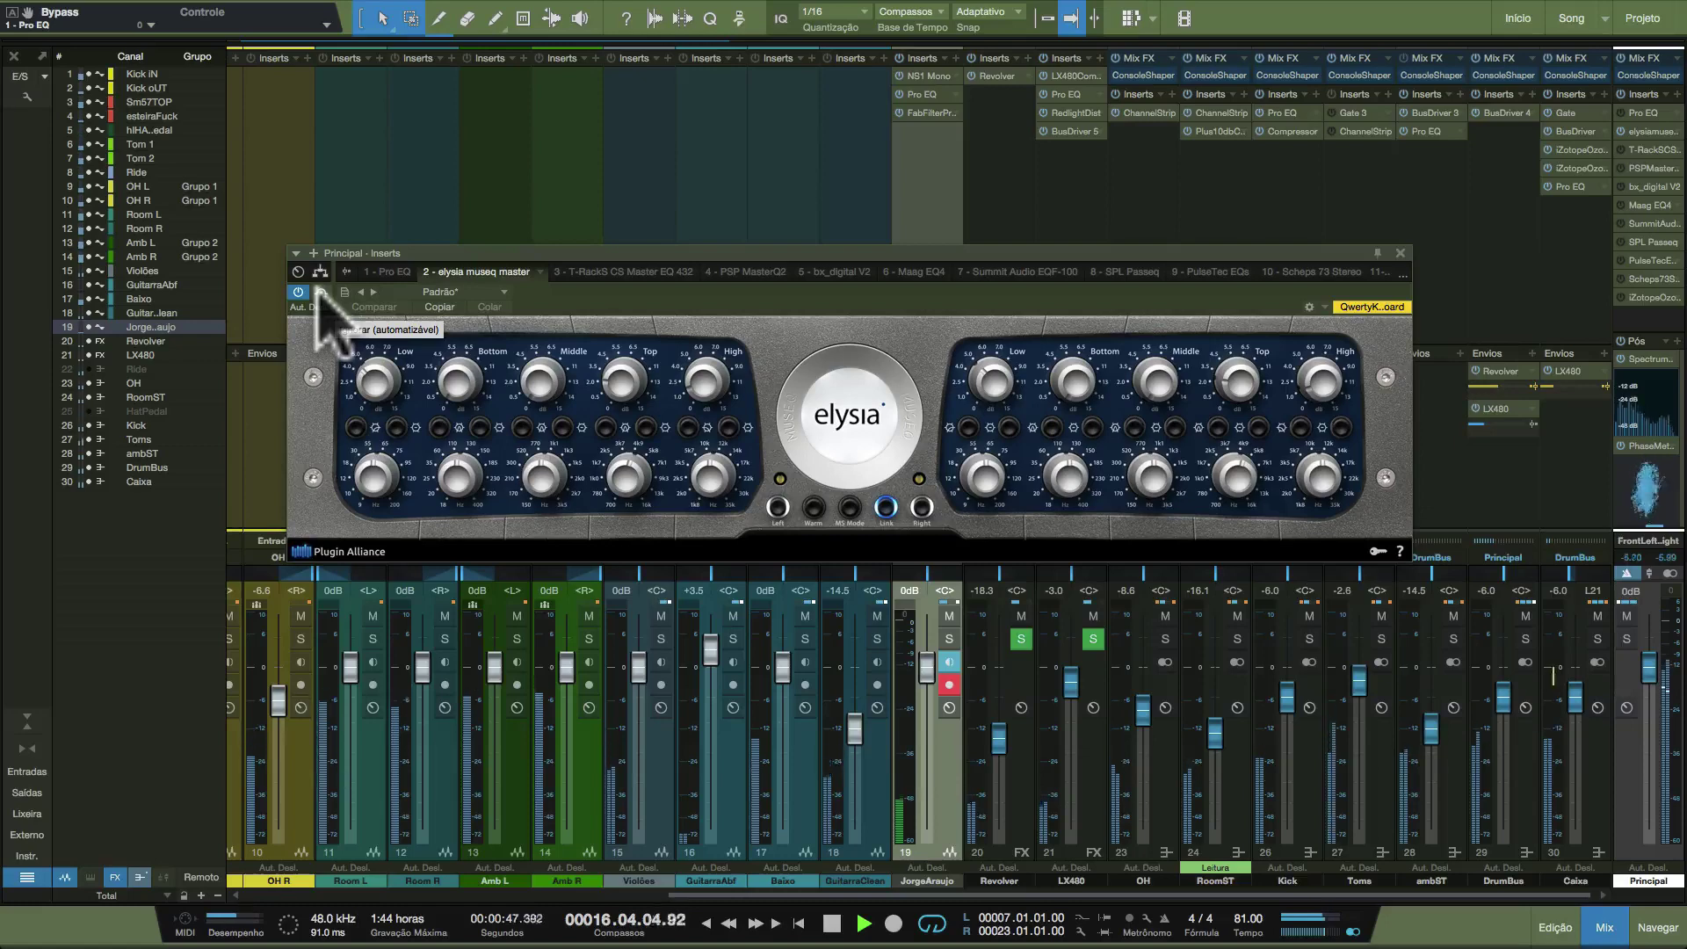
left_click(321, 292)
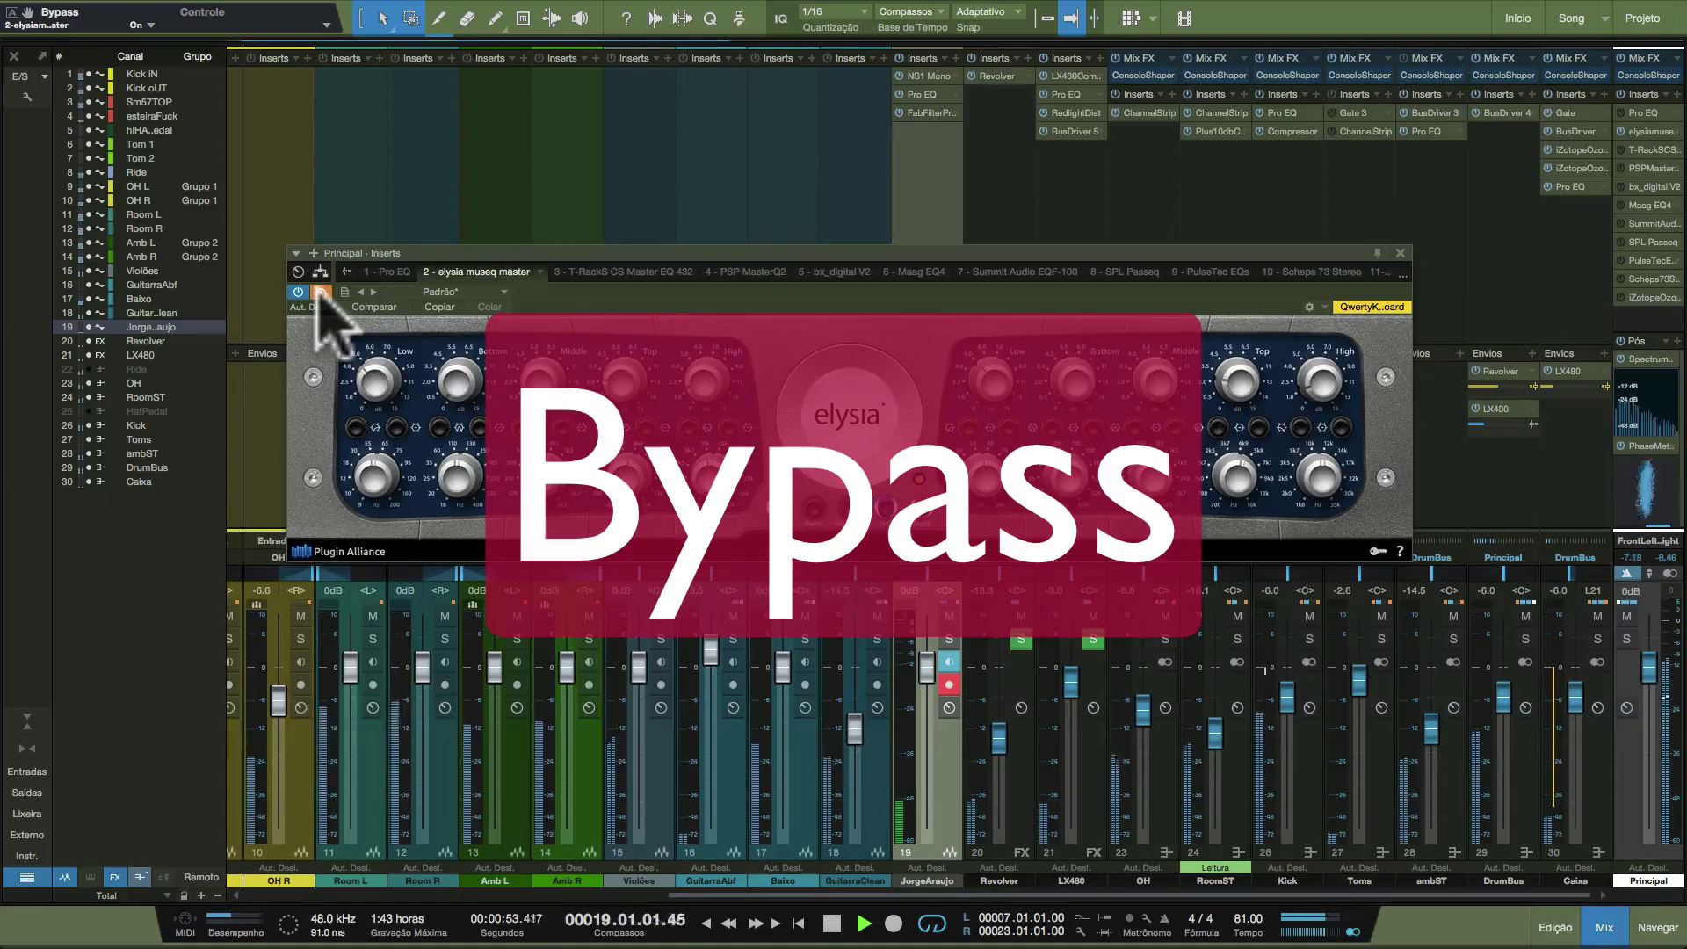
left_click(321, 292)
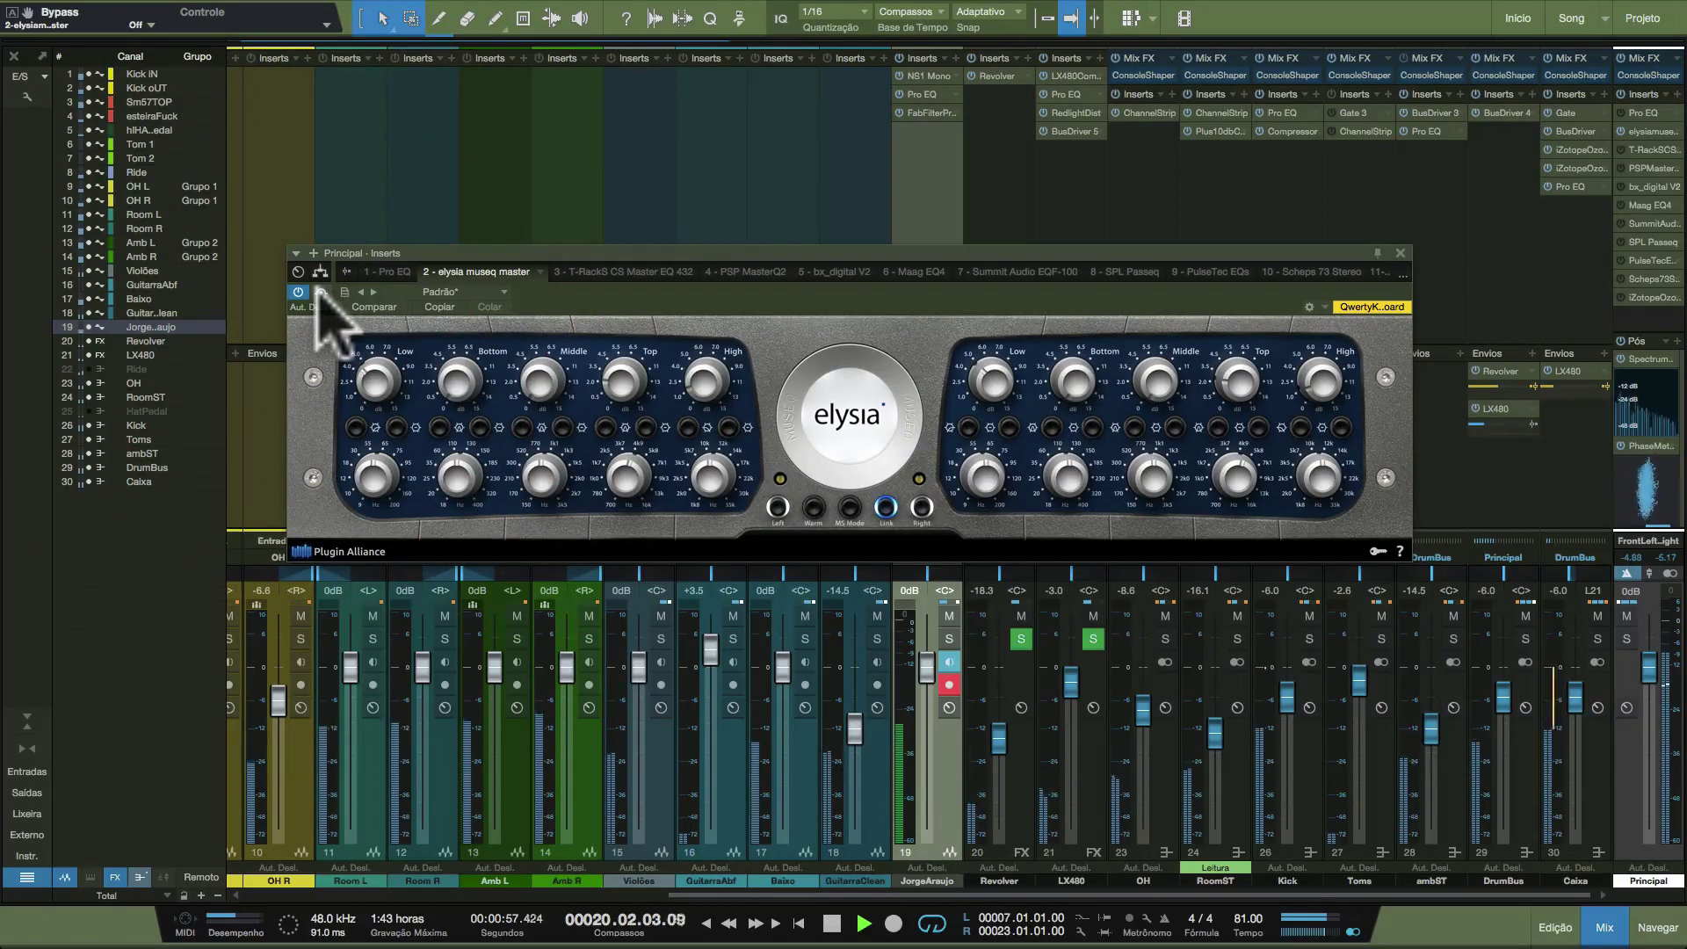
key("space")
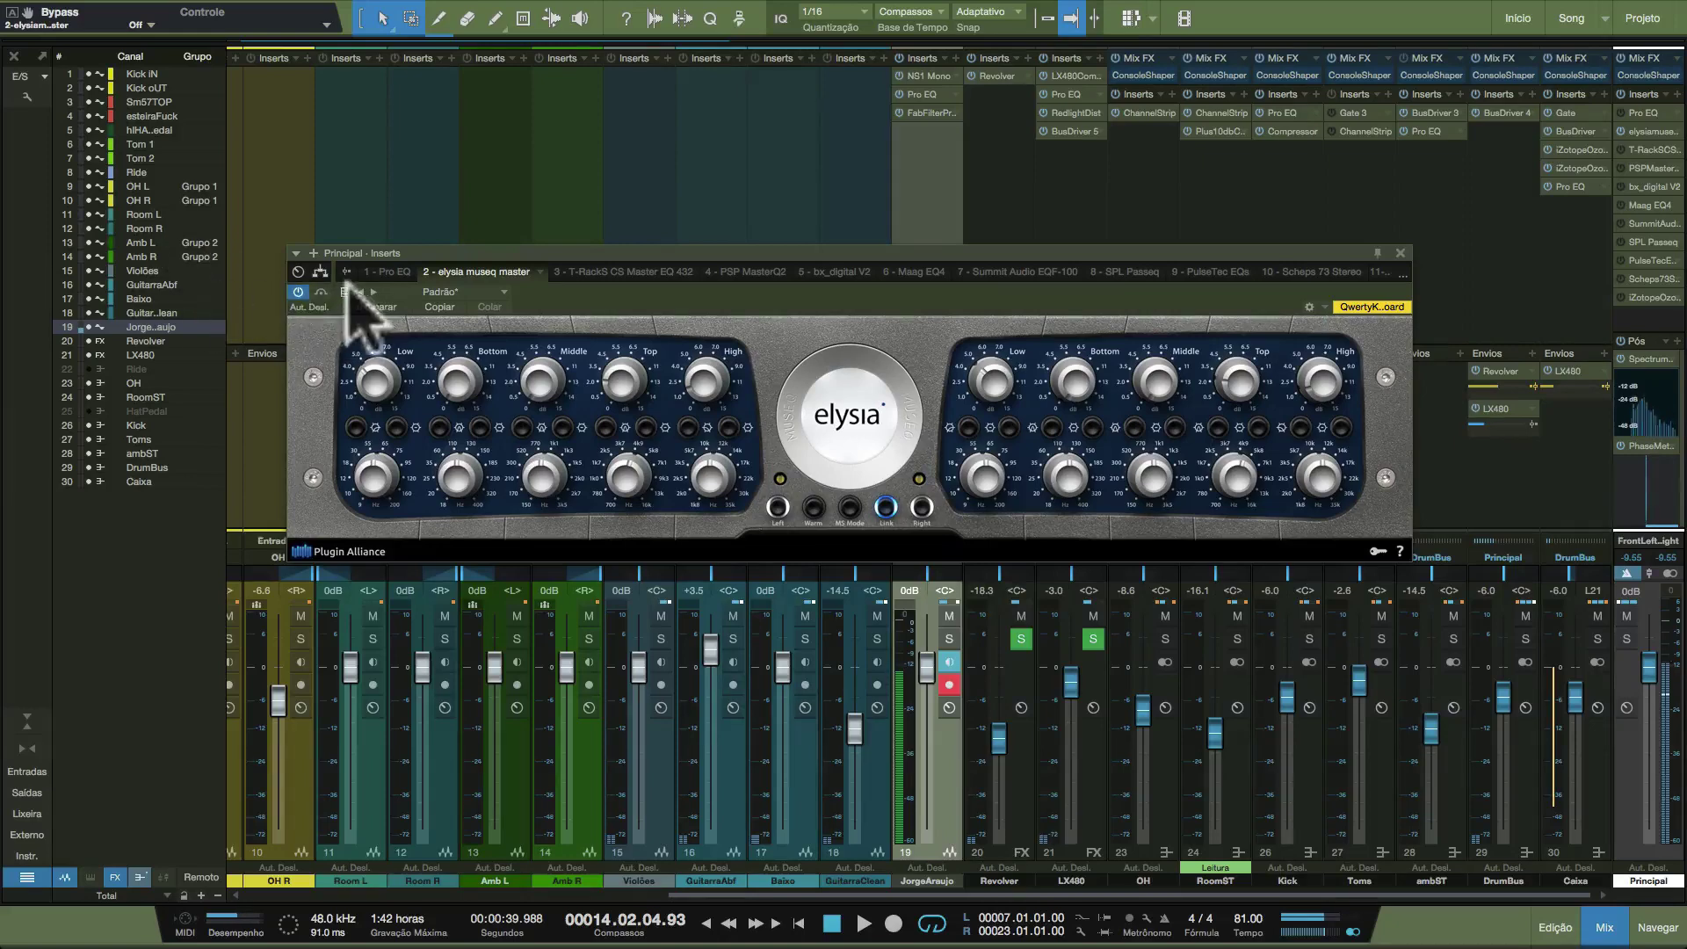
Check the Pro EQ insert, return to the elysia museq master and move its window slightly lower.
left_click(380, 272)
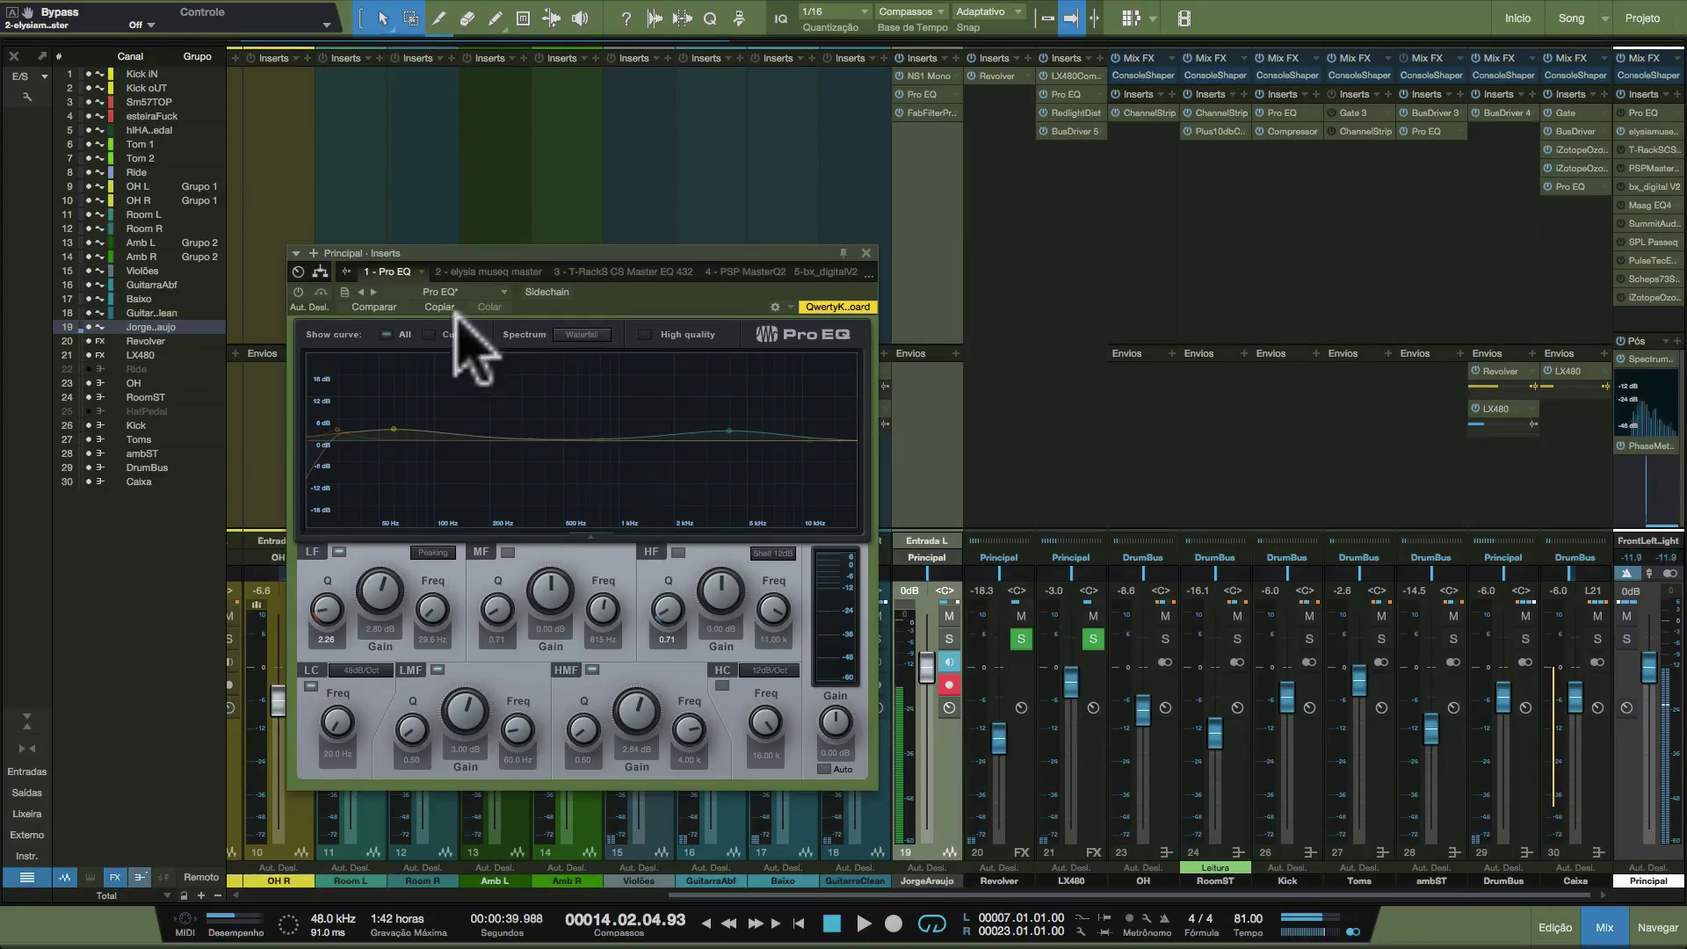
left_click(474, 272)
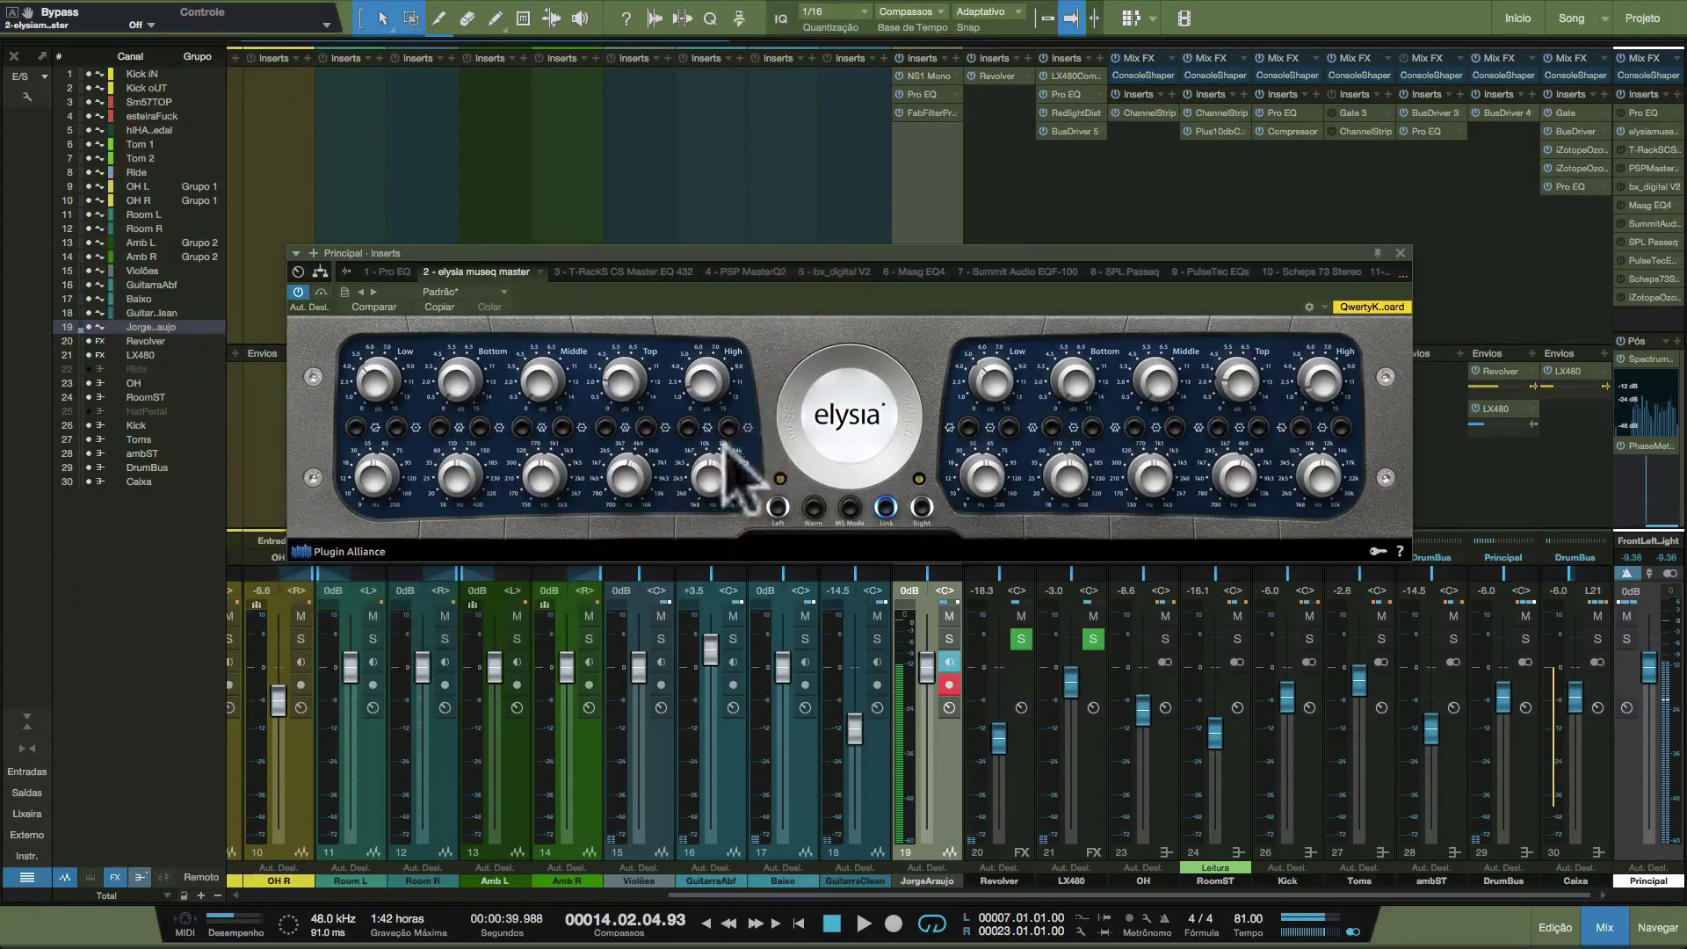
left_click_drag(767, 301, 770, 361)
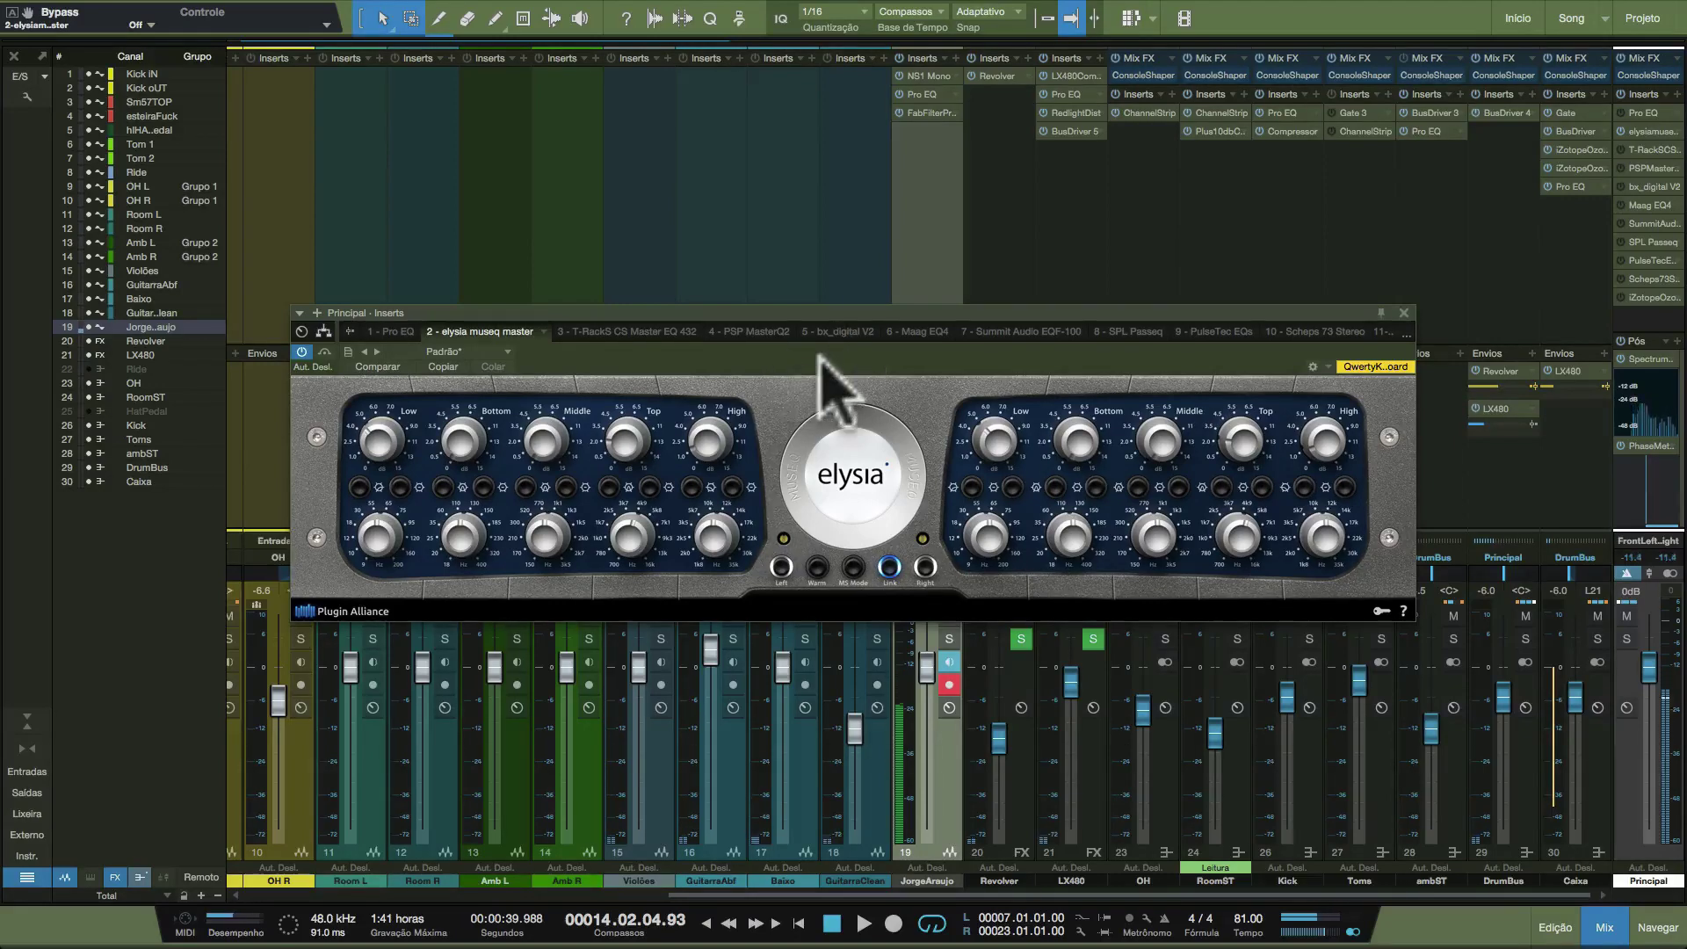
left_click_drag(820, 369, 800, 350)
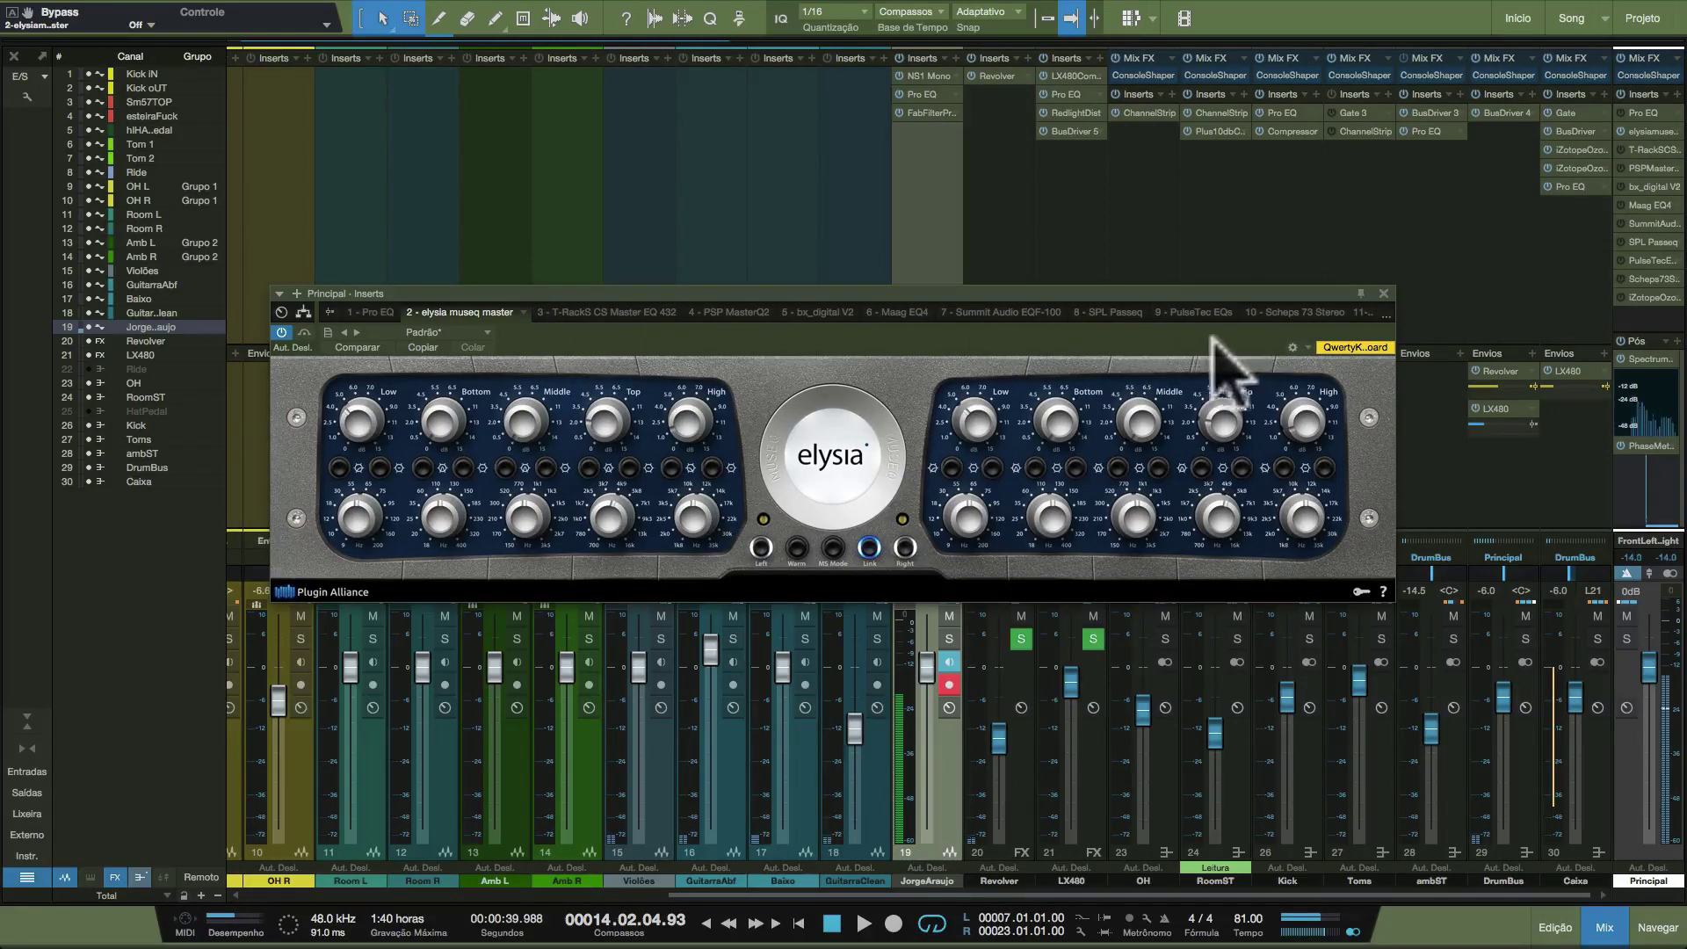
Show the T-RackS CS Master EQ 432 insert of the Principal channel, start playback of the song and activate the equalizer.
left_click(629, 311)
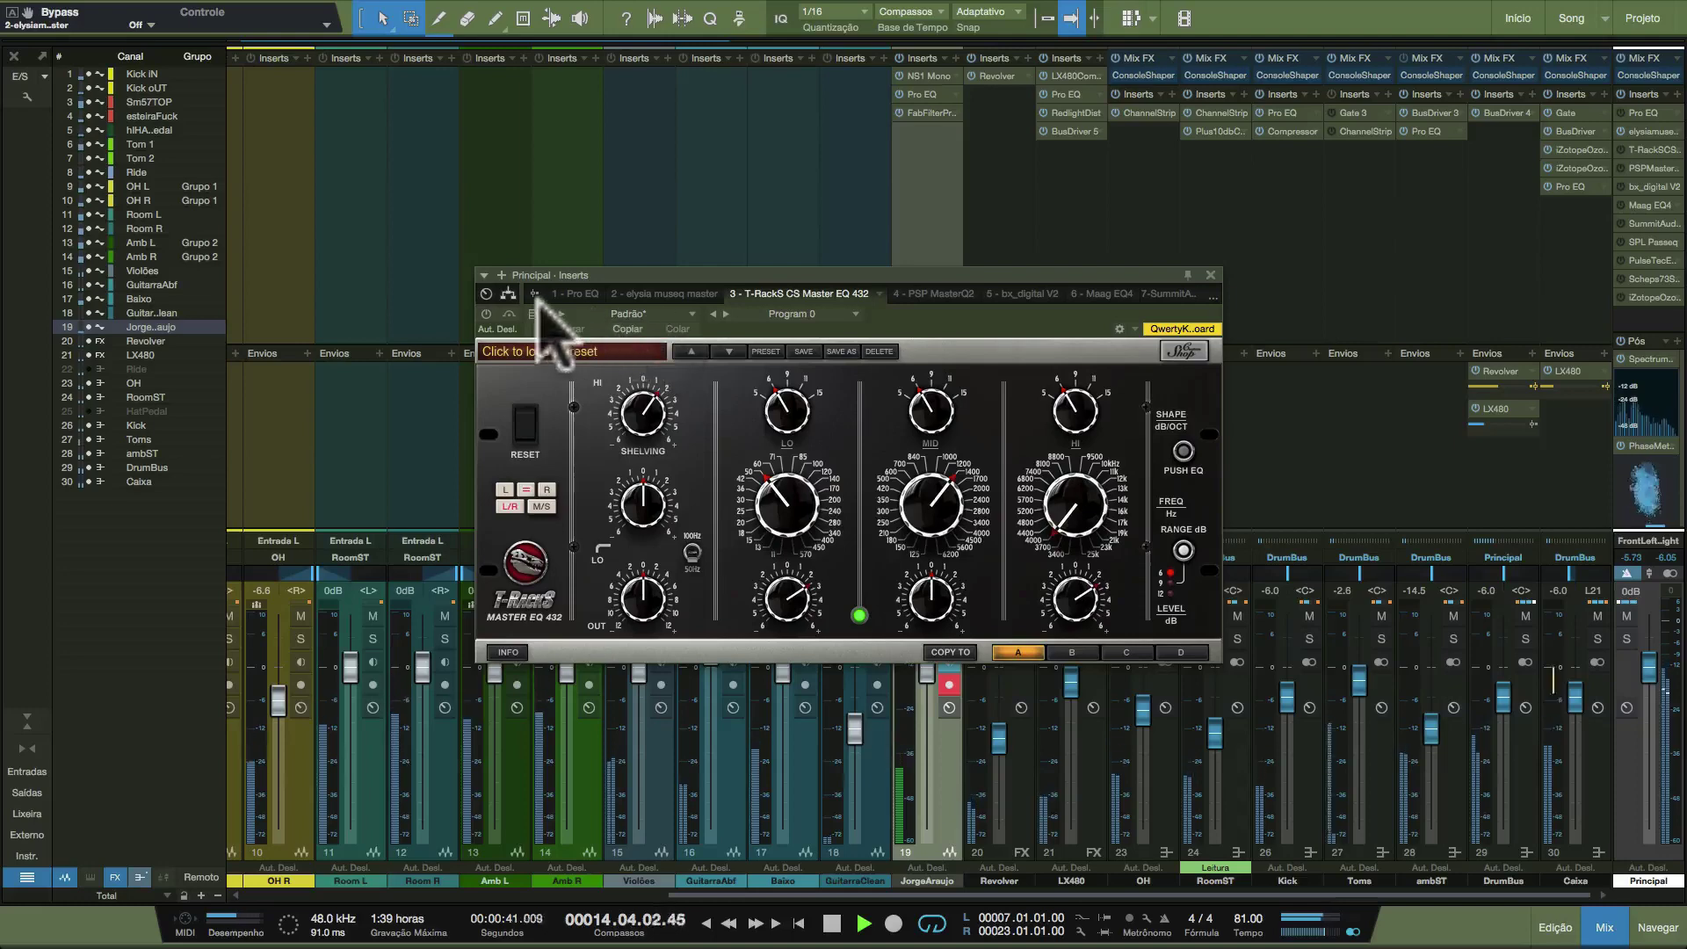
key("space")
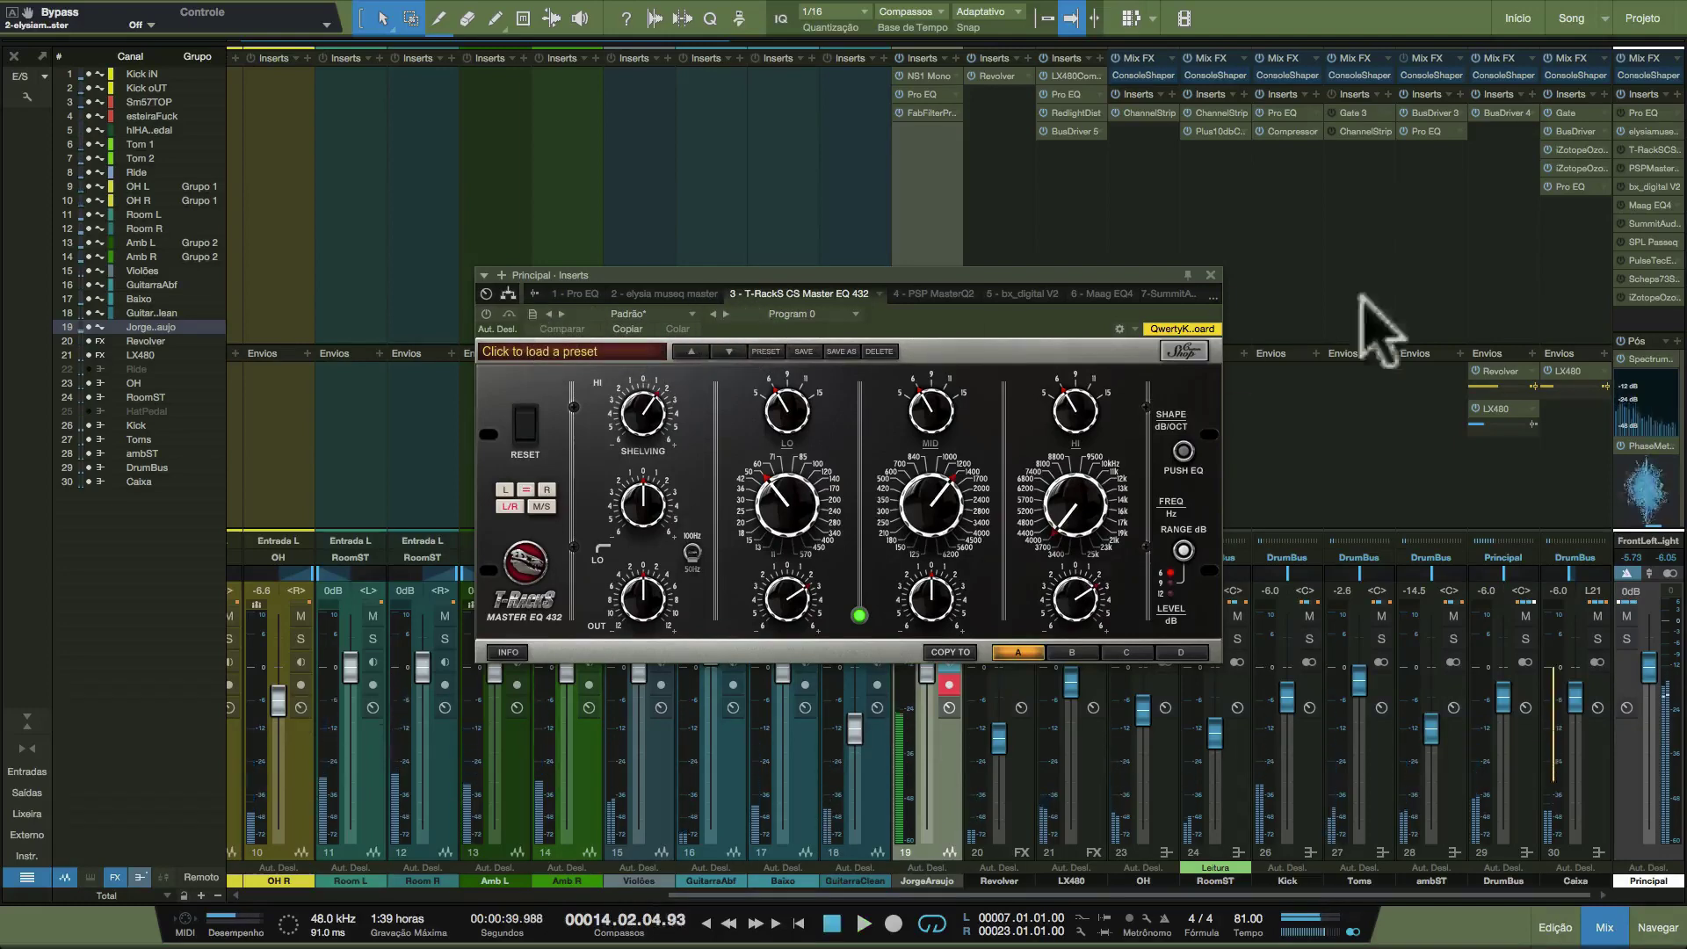
left_click(1621, 119)
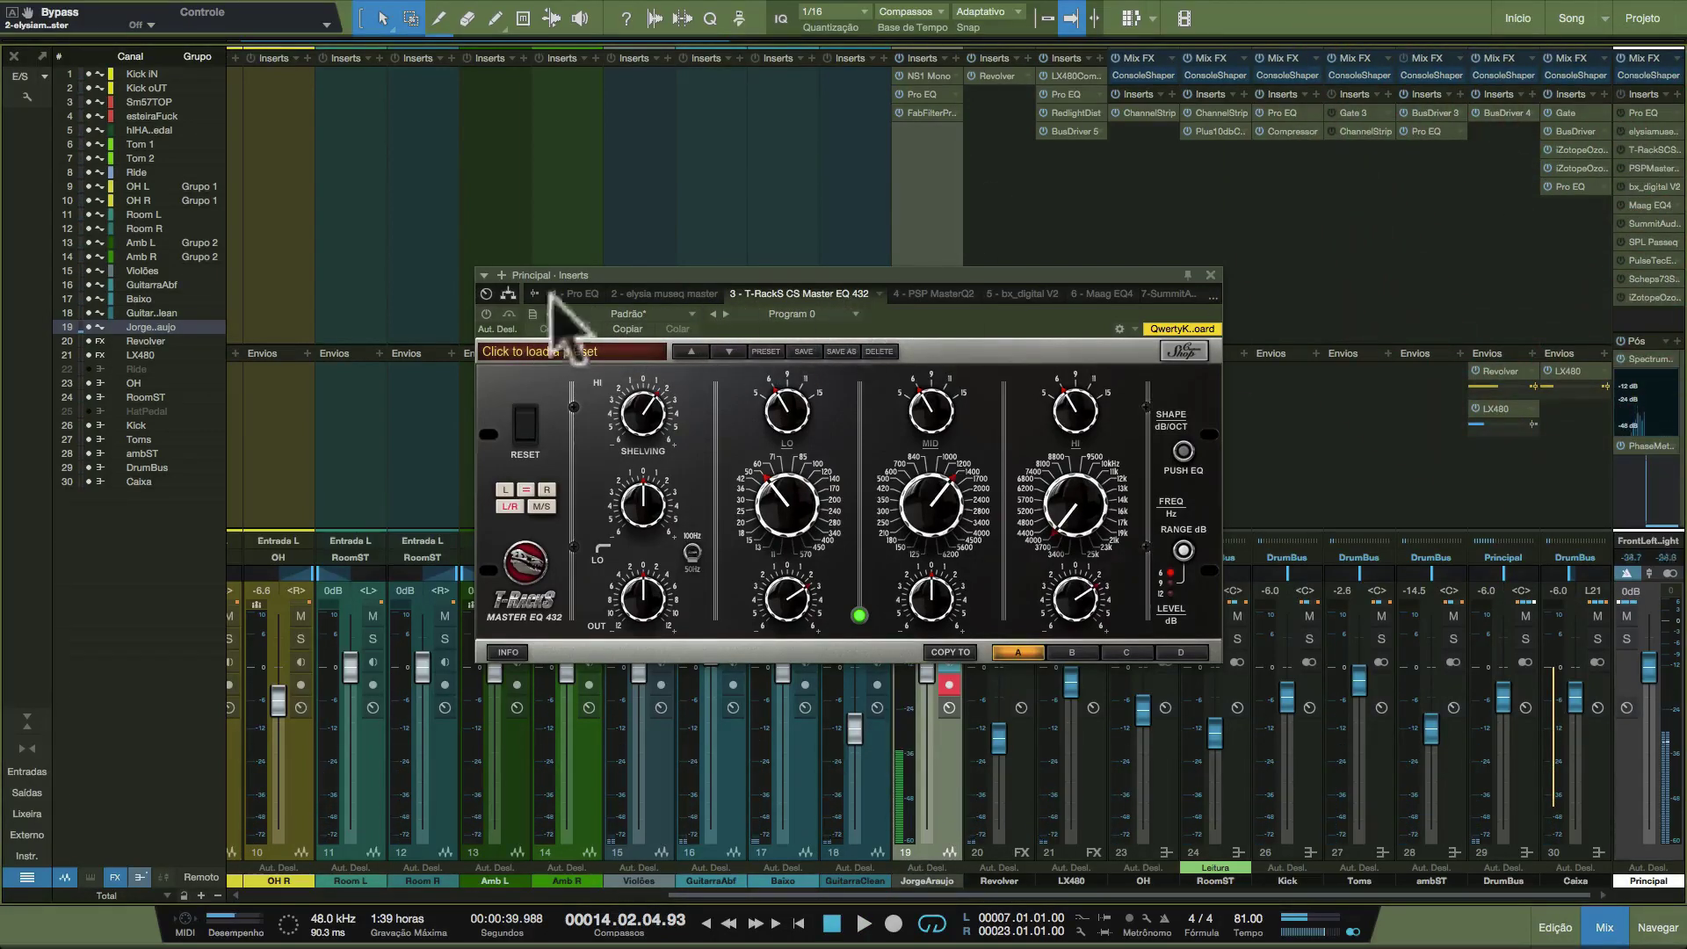
key("space")
left_click(485, 313)
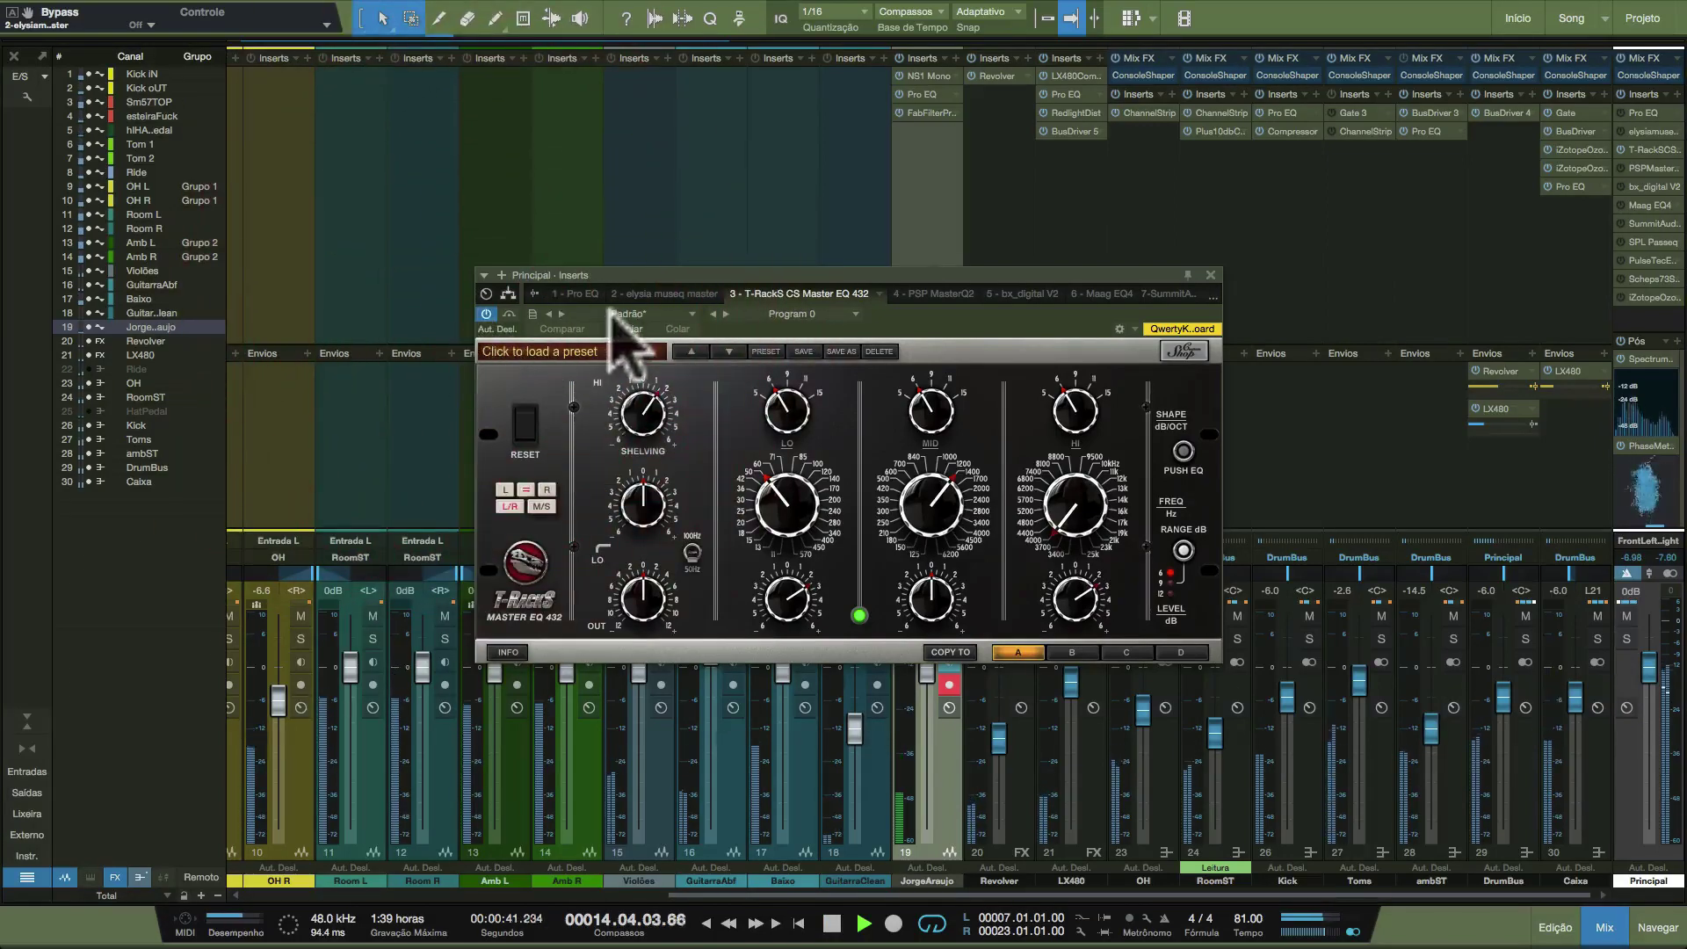
Compare the T-RackS CS Master EQ 432 sound during playback by switching its bypass on and off twice.
left_click(509, 312)
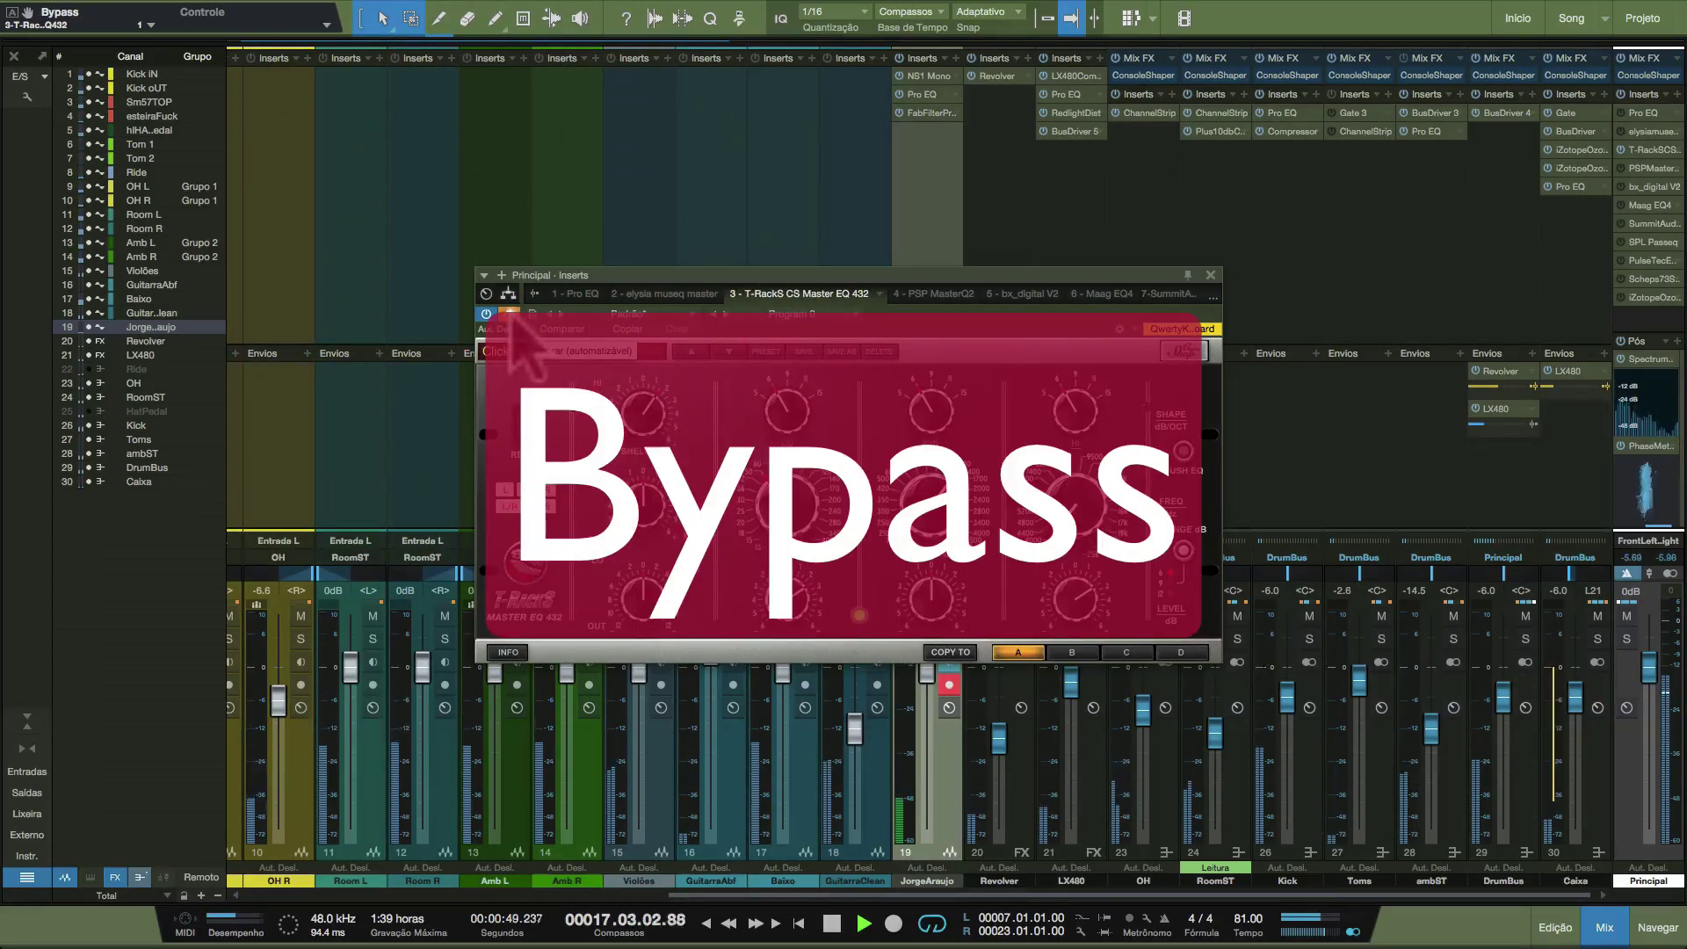
left_click(509, 313)
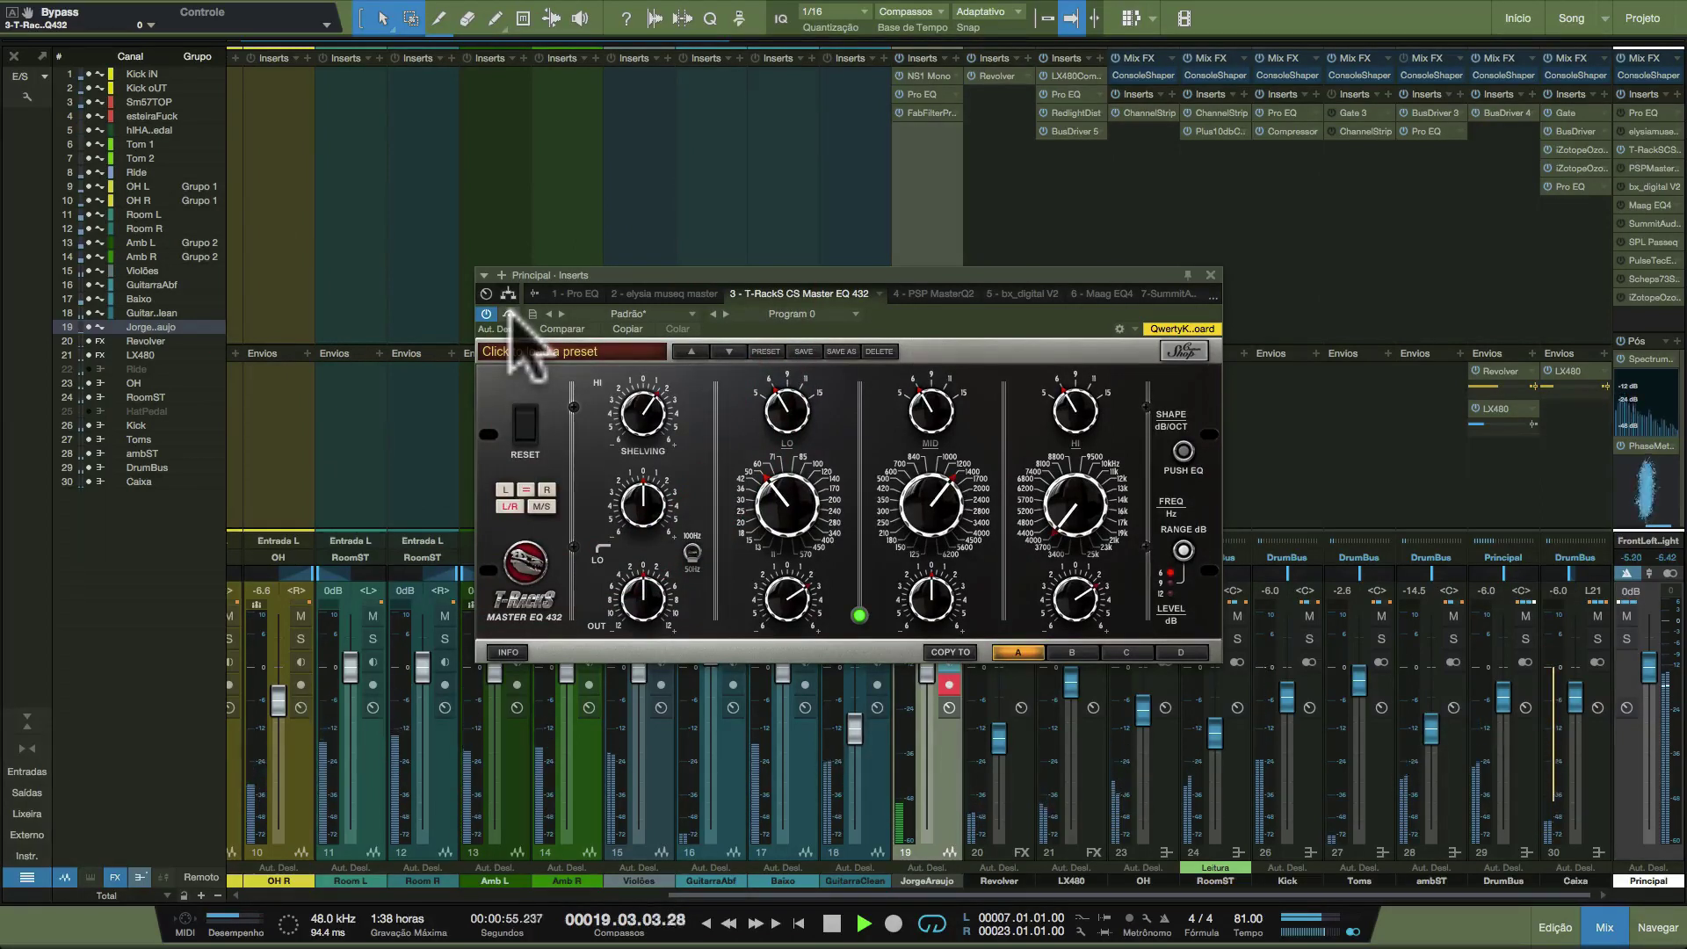
left_click(510, 314)
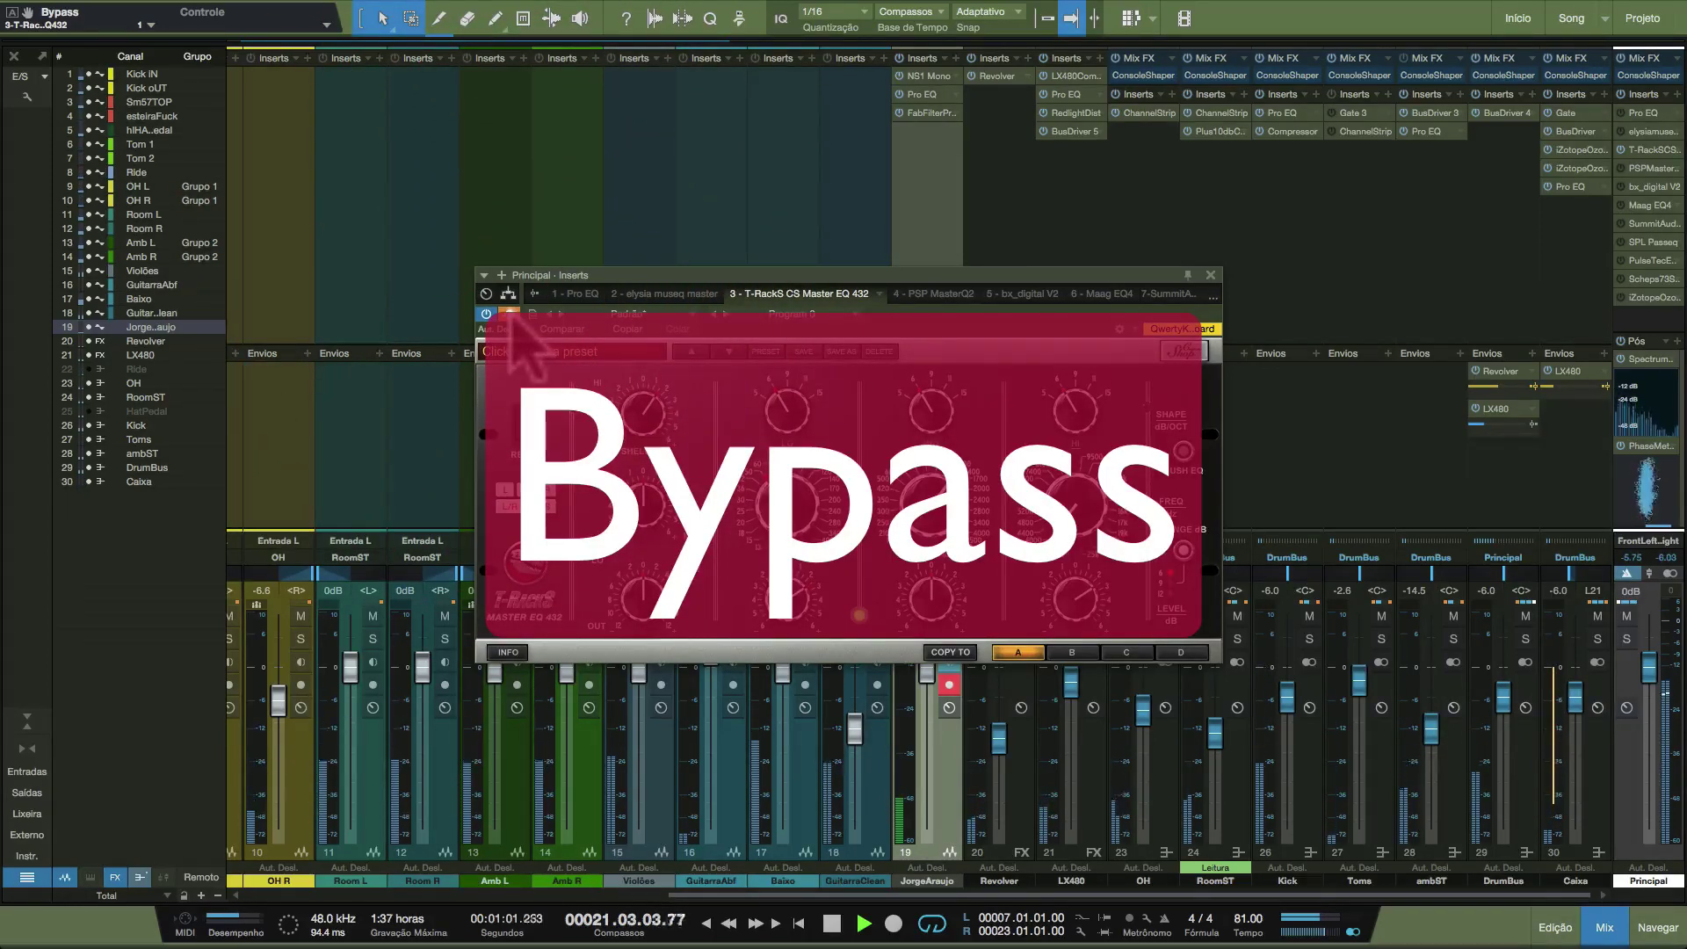
left_click(509, 313)
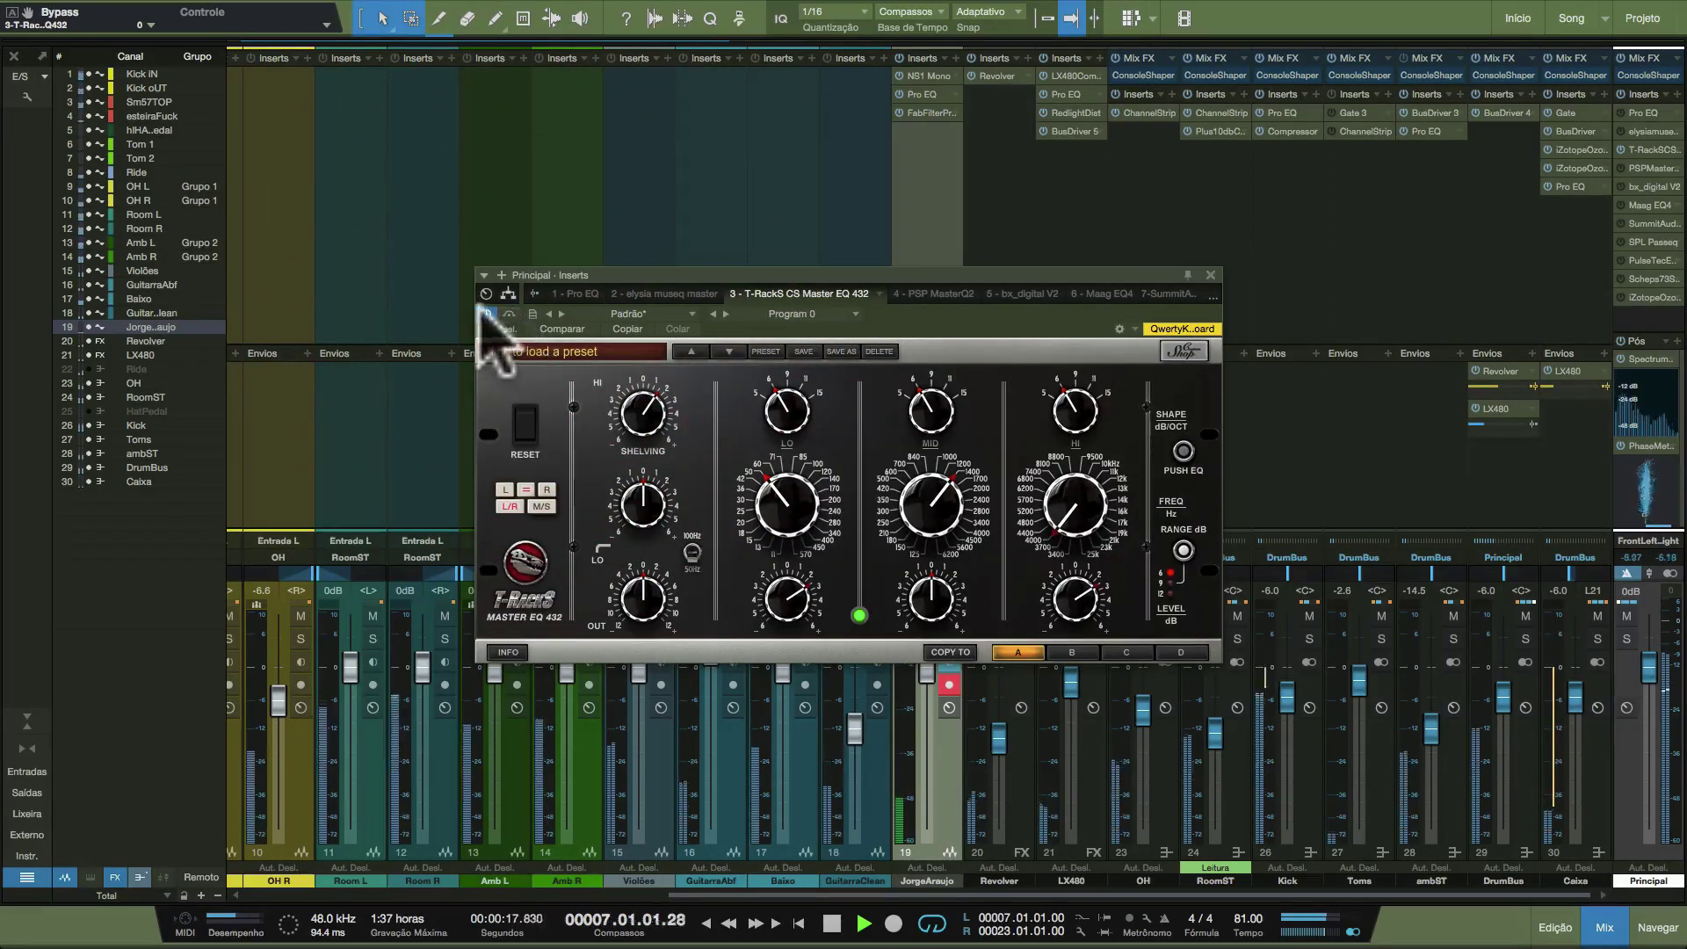
Show the PSP MasterQ2 insert of the Principal channel, move its window higher and dismiss the startup disk warning.
left_click(918, 294)
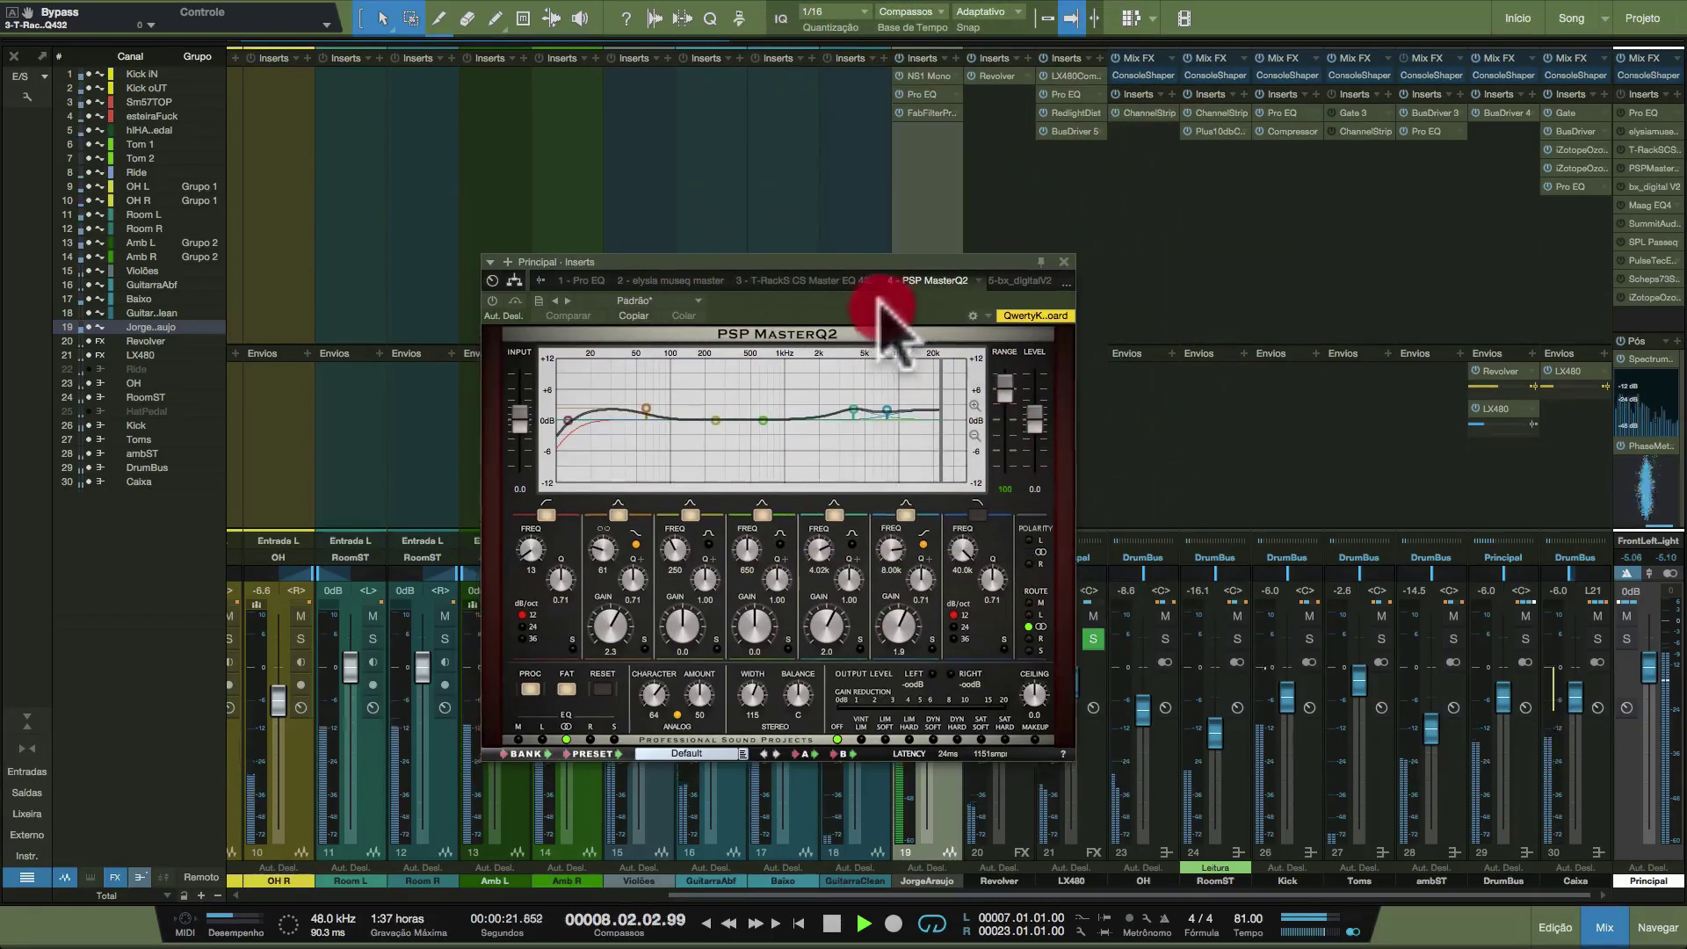
left_click_drag(868, 312, 870, 276)
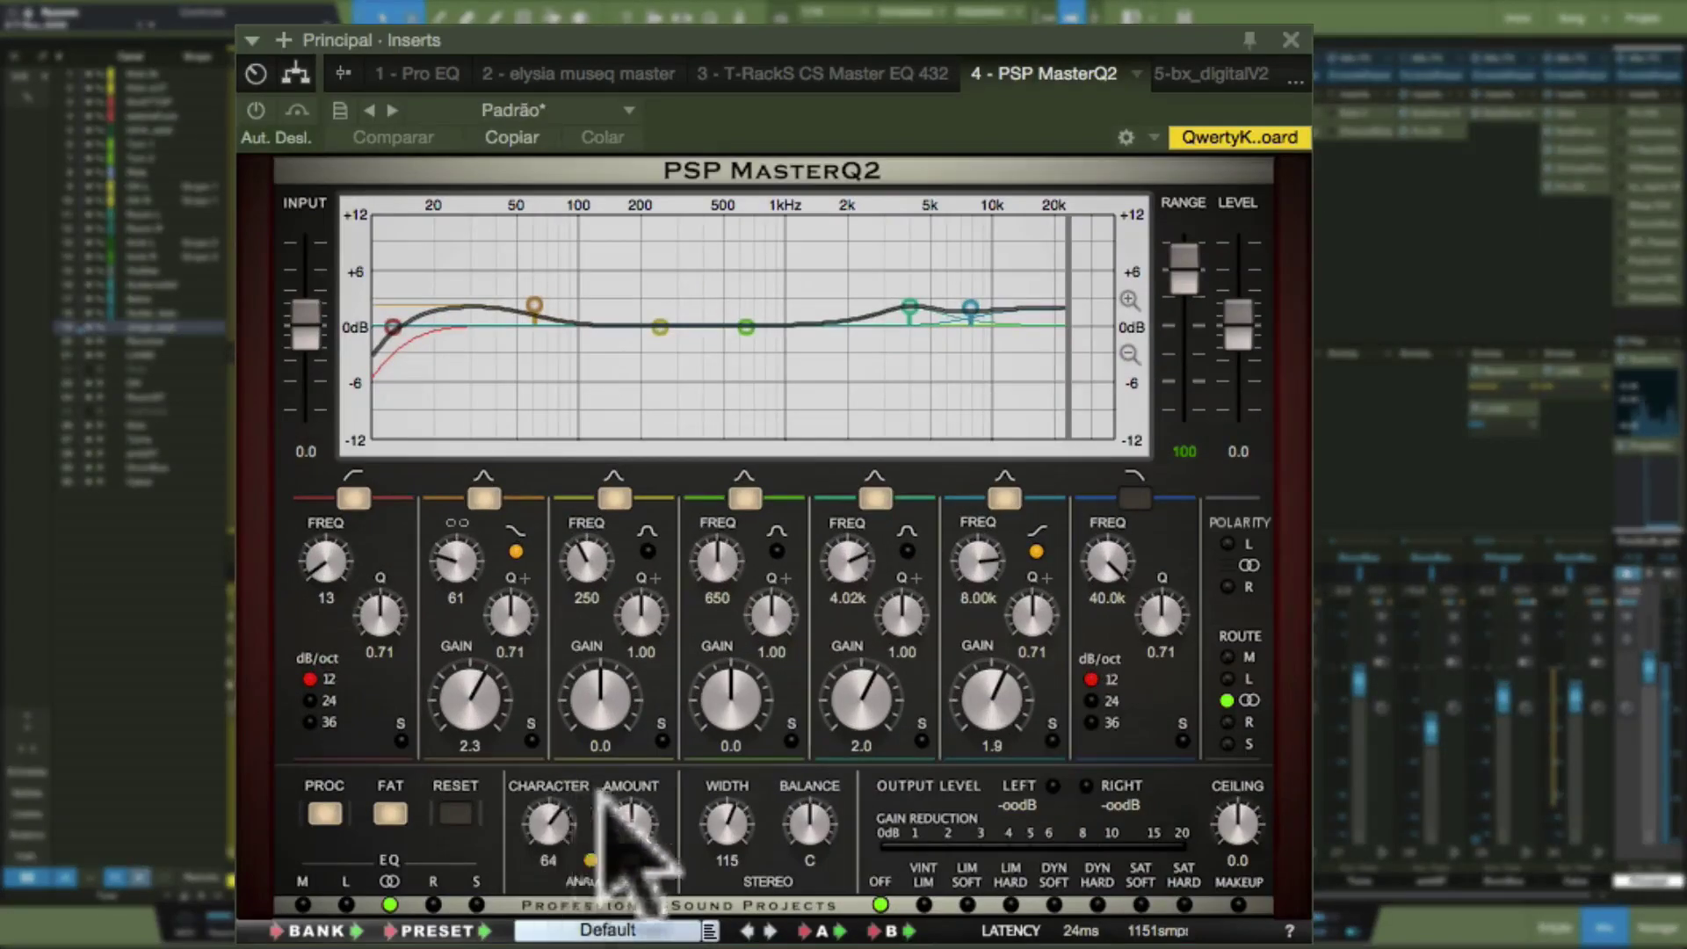
left_click(587, 854)
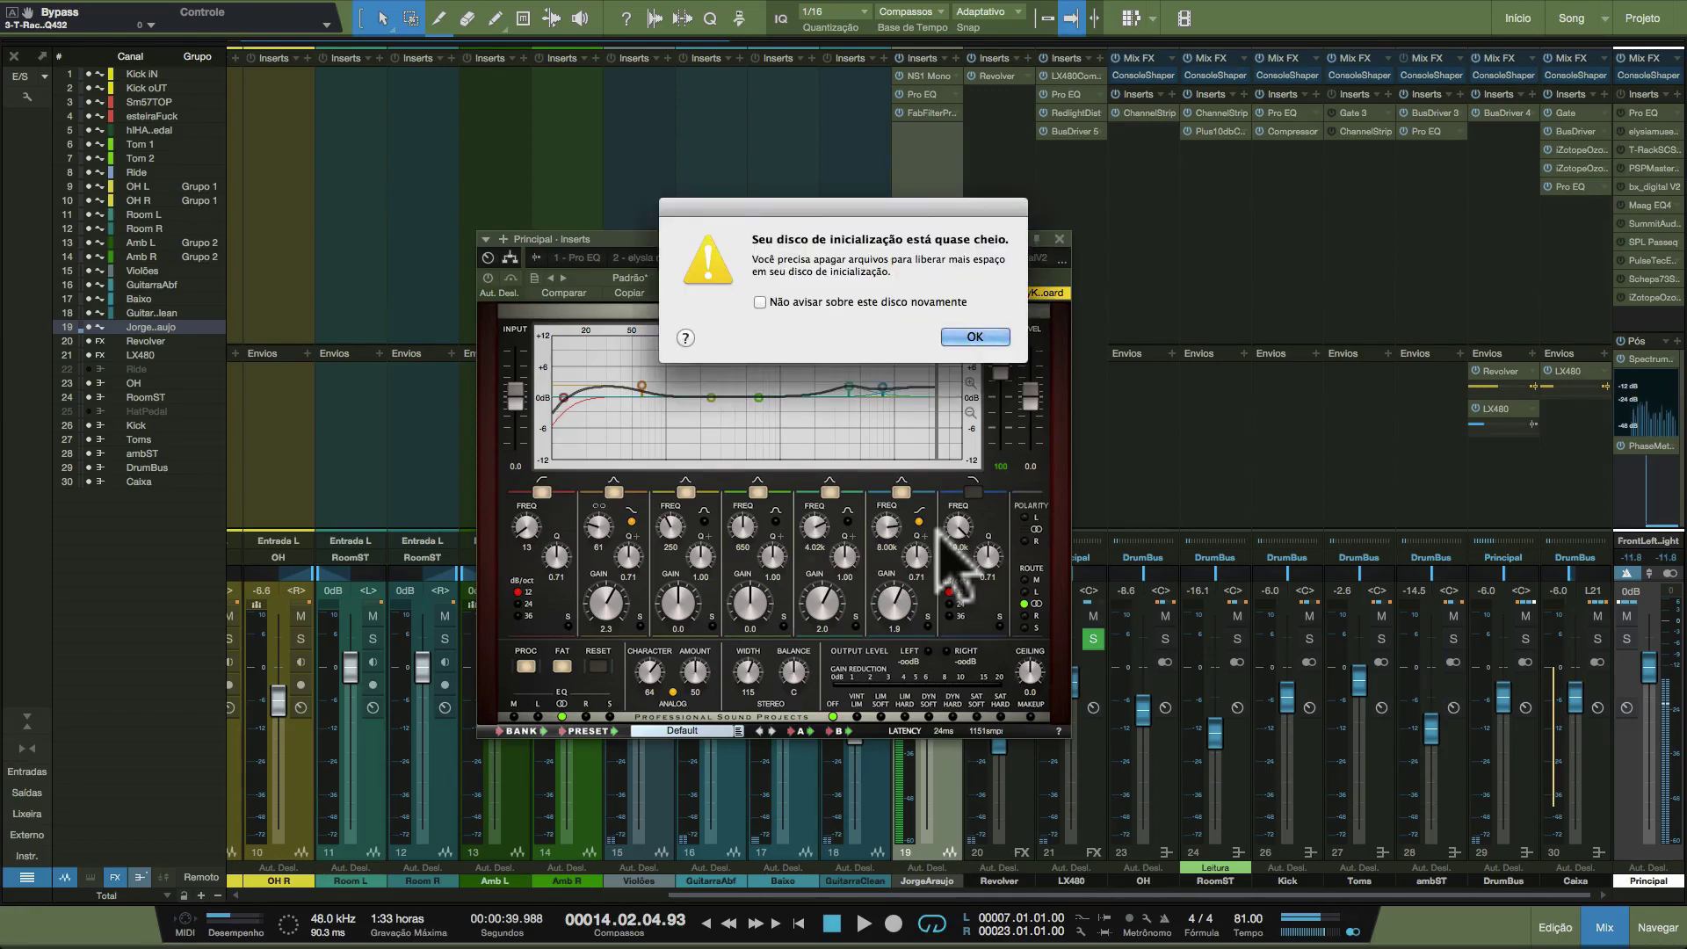
key("Return")
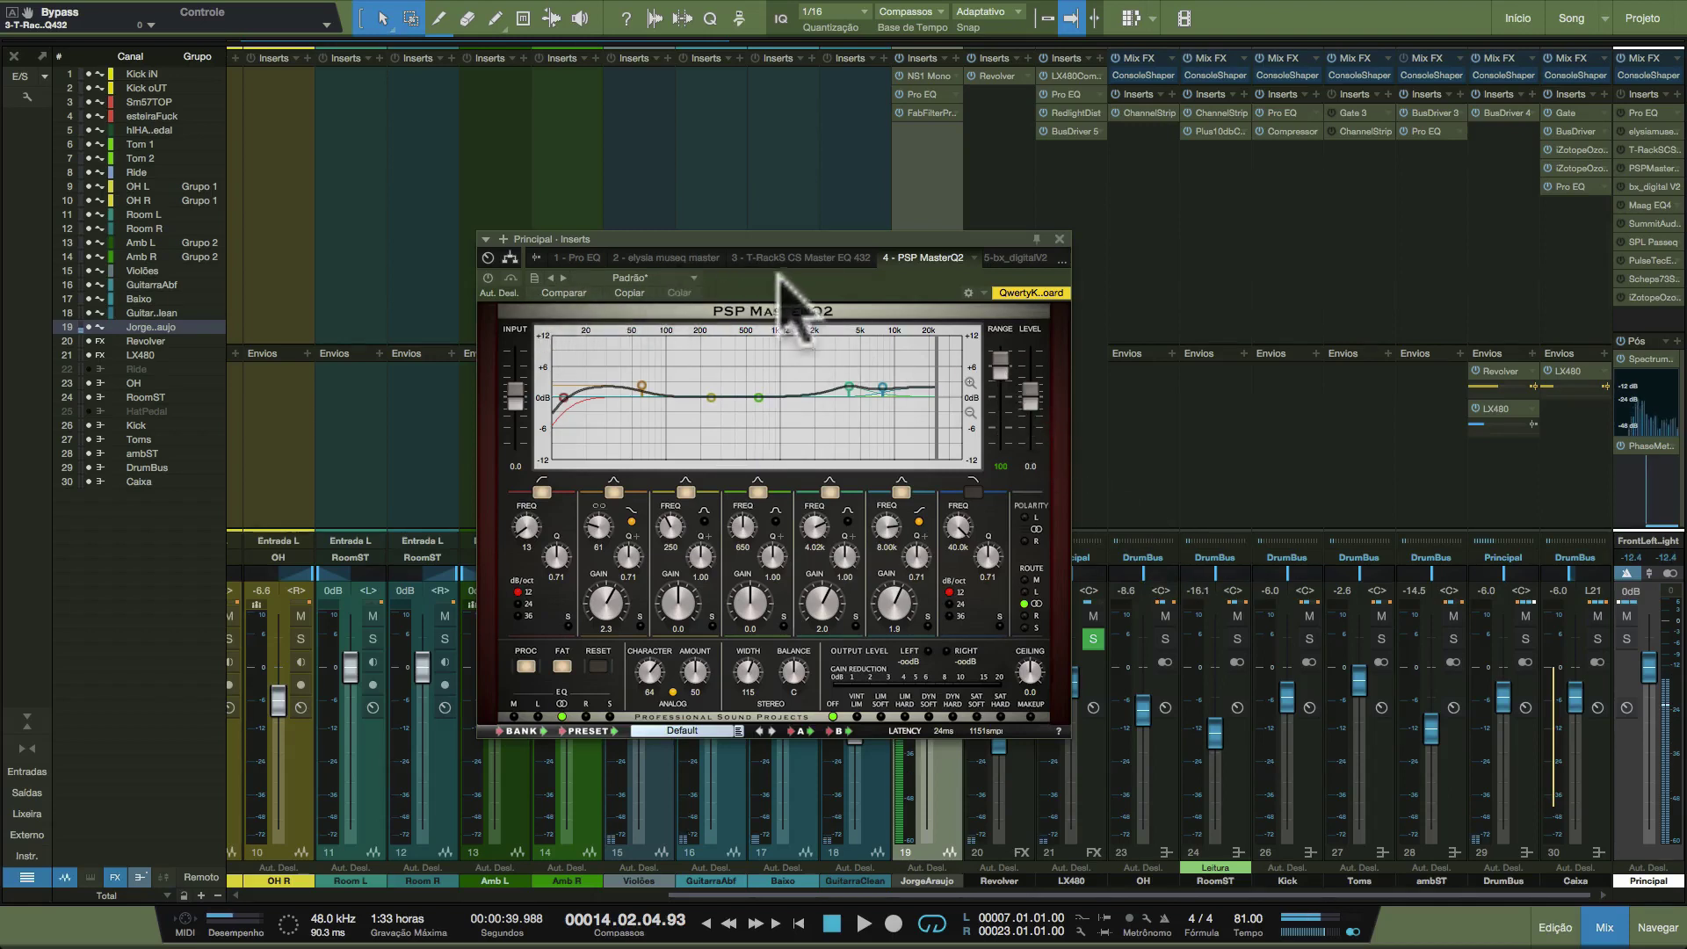
left_click_drag(789, 286, 787, 283)
Play the song with the PSP MasterQ2 activated, compare it with bypass on and off, and stop playback.
key("space")
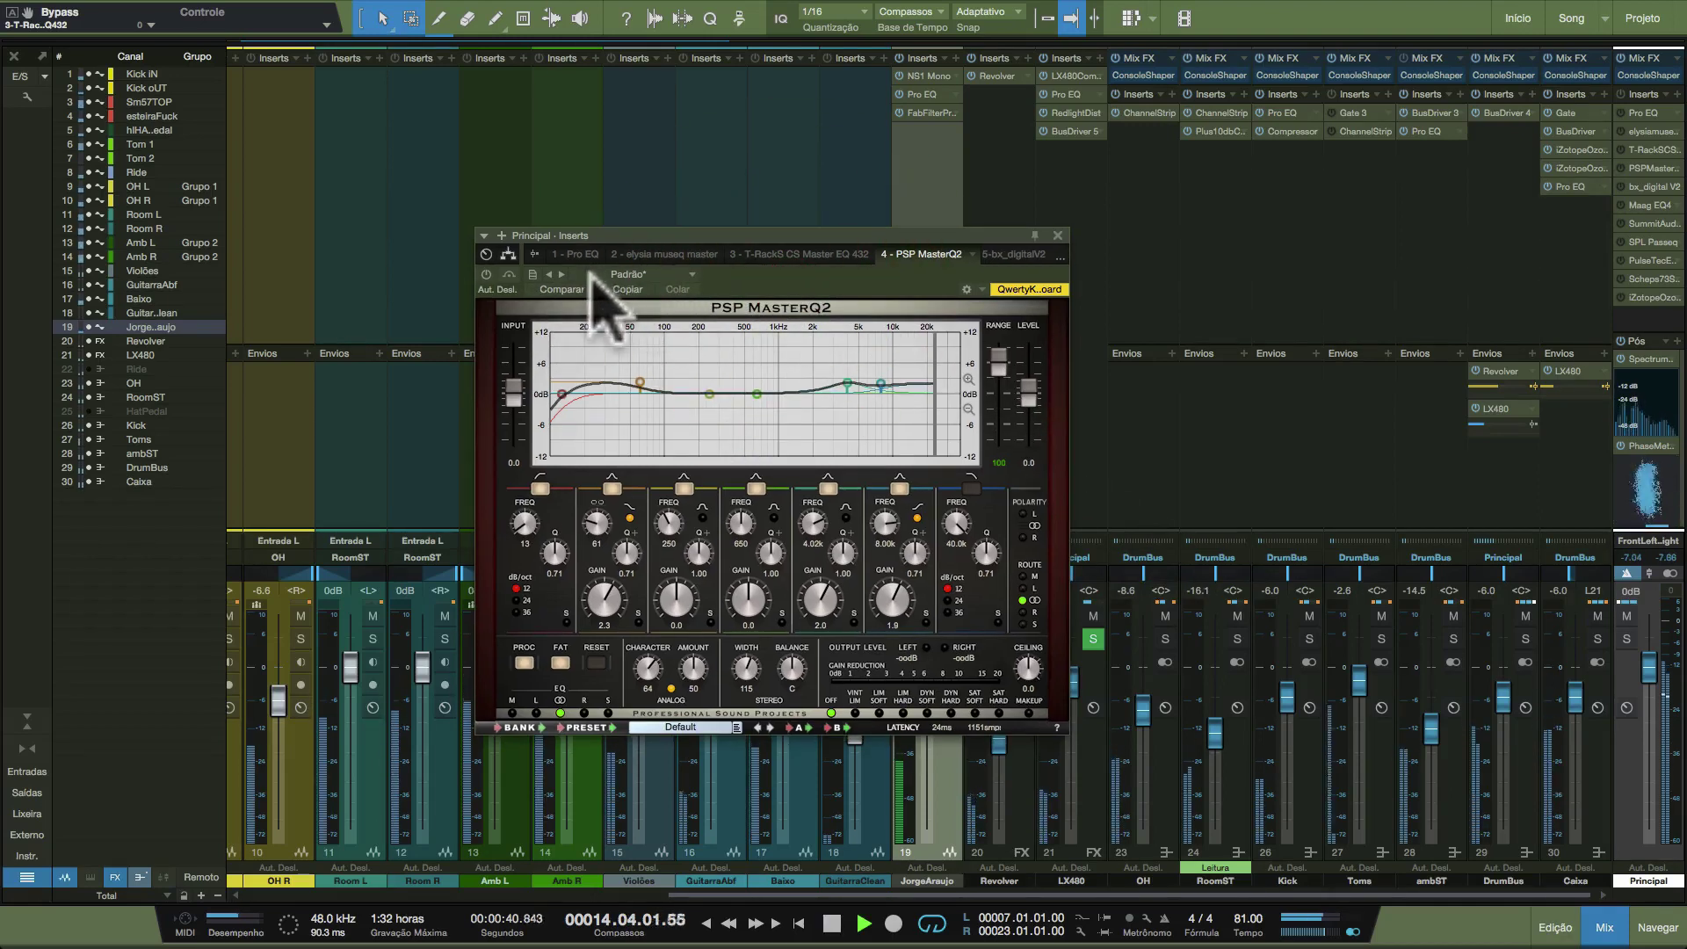
left_click(486, 274)
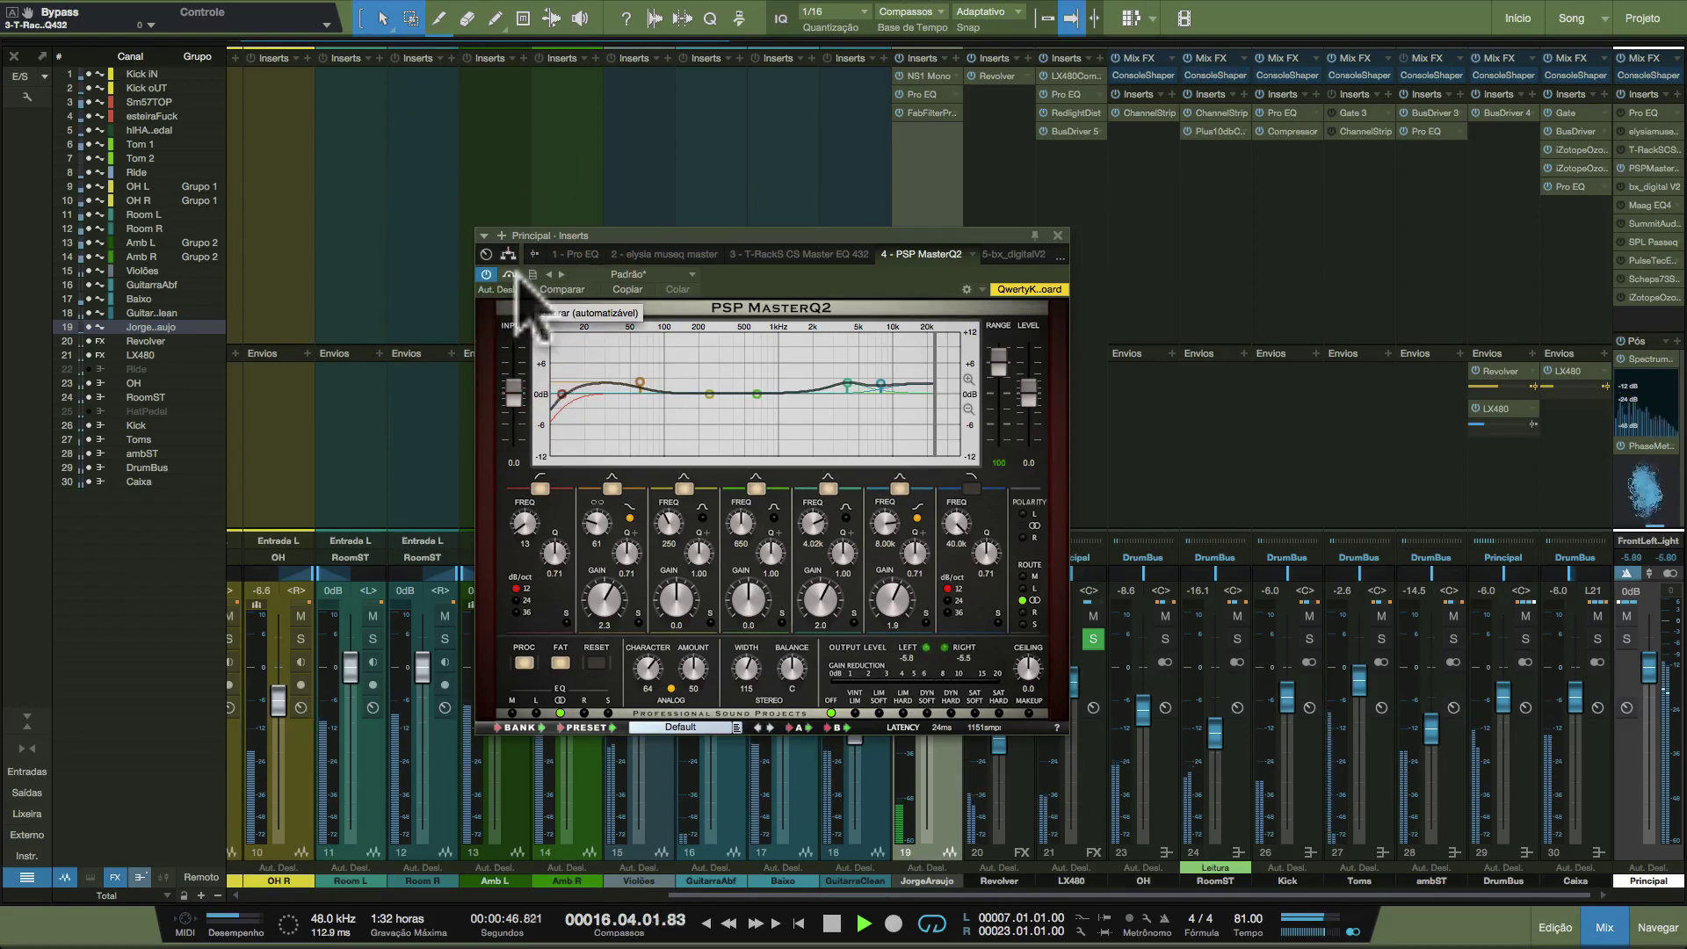
left_click(509, 275)
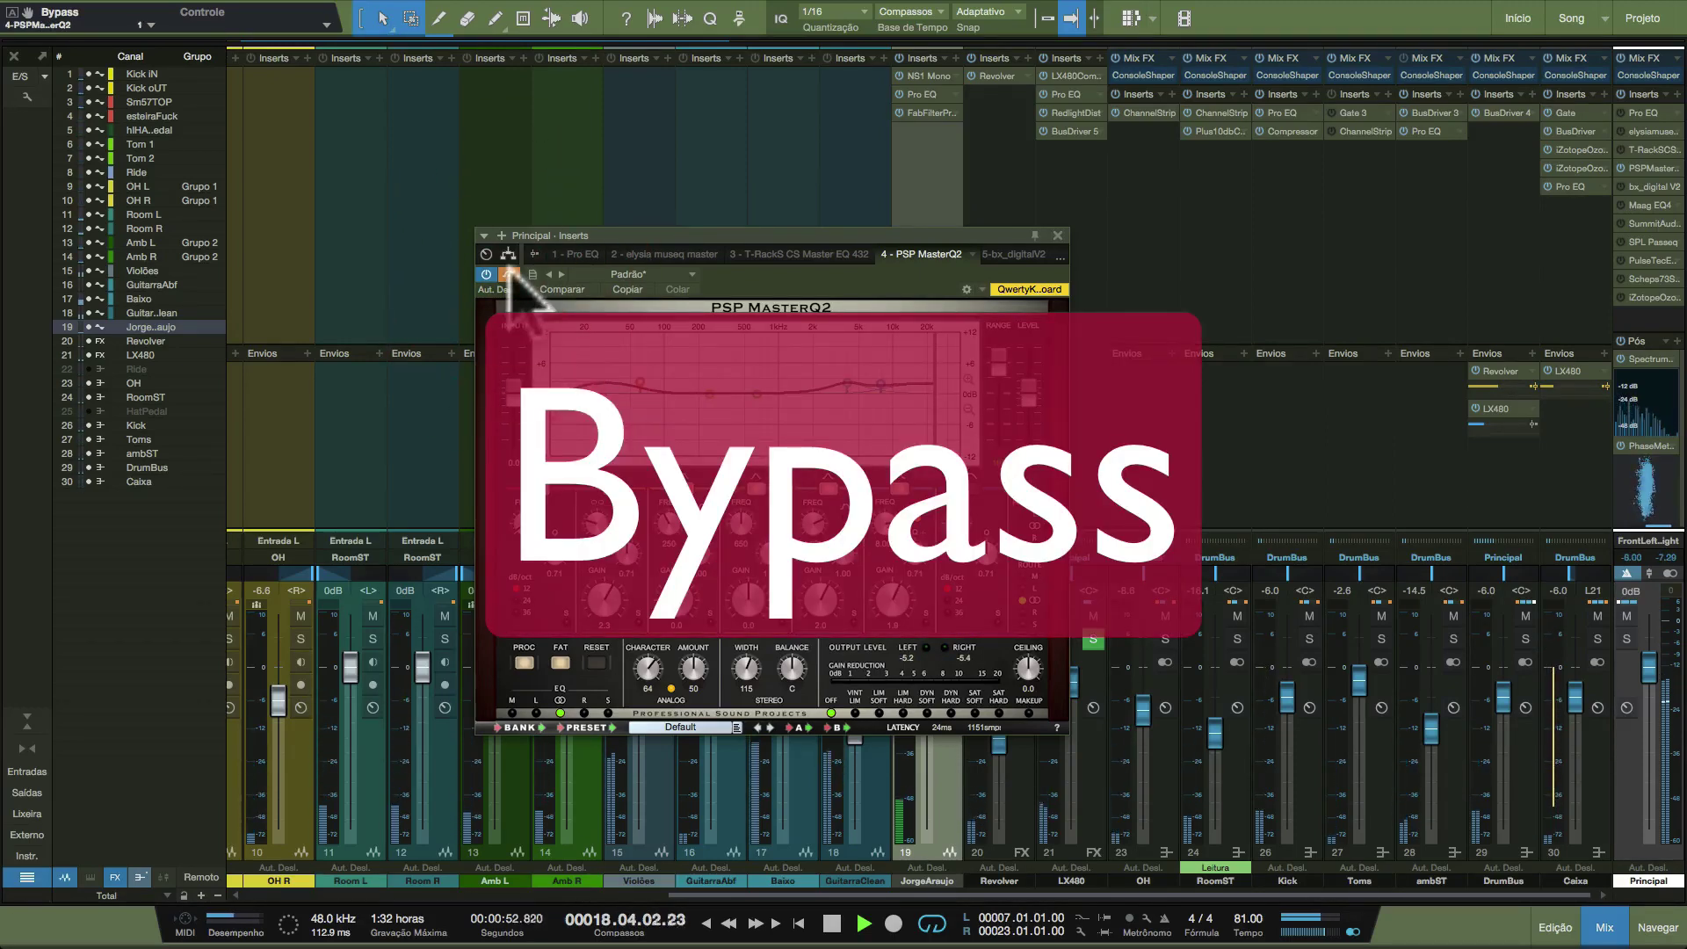
left_click(508, 275)
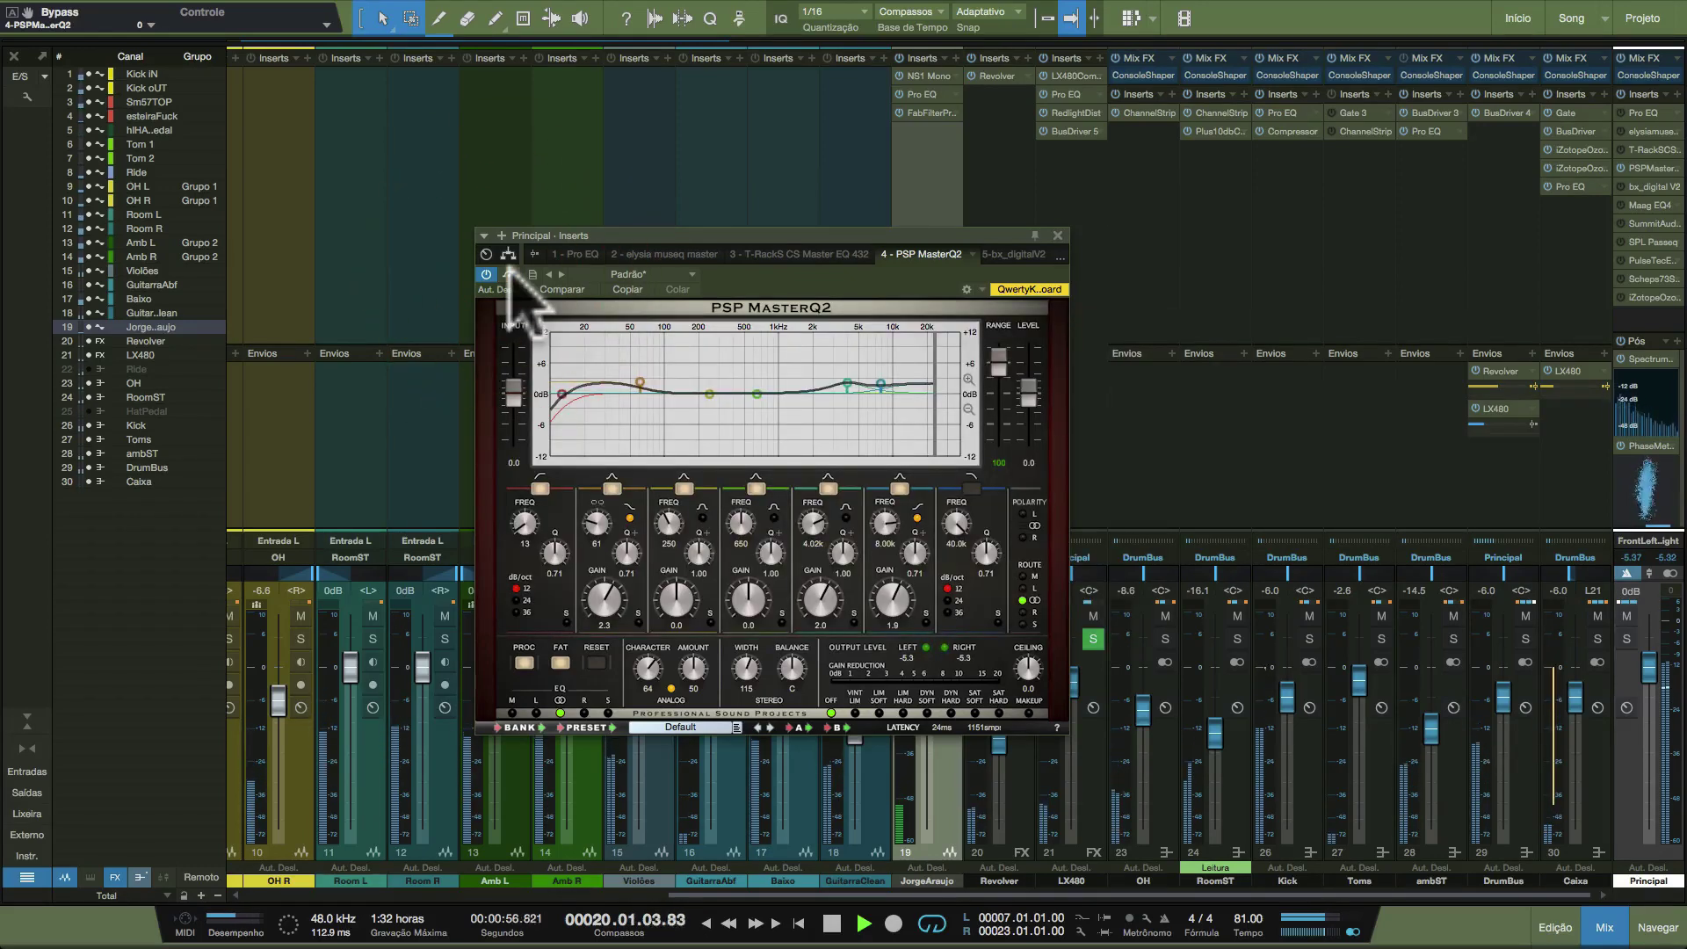
key("space")
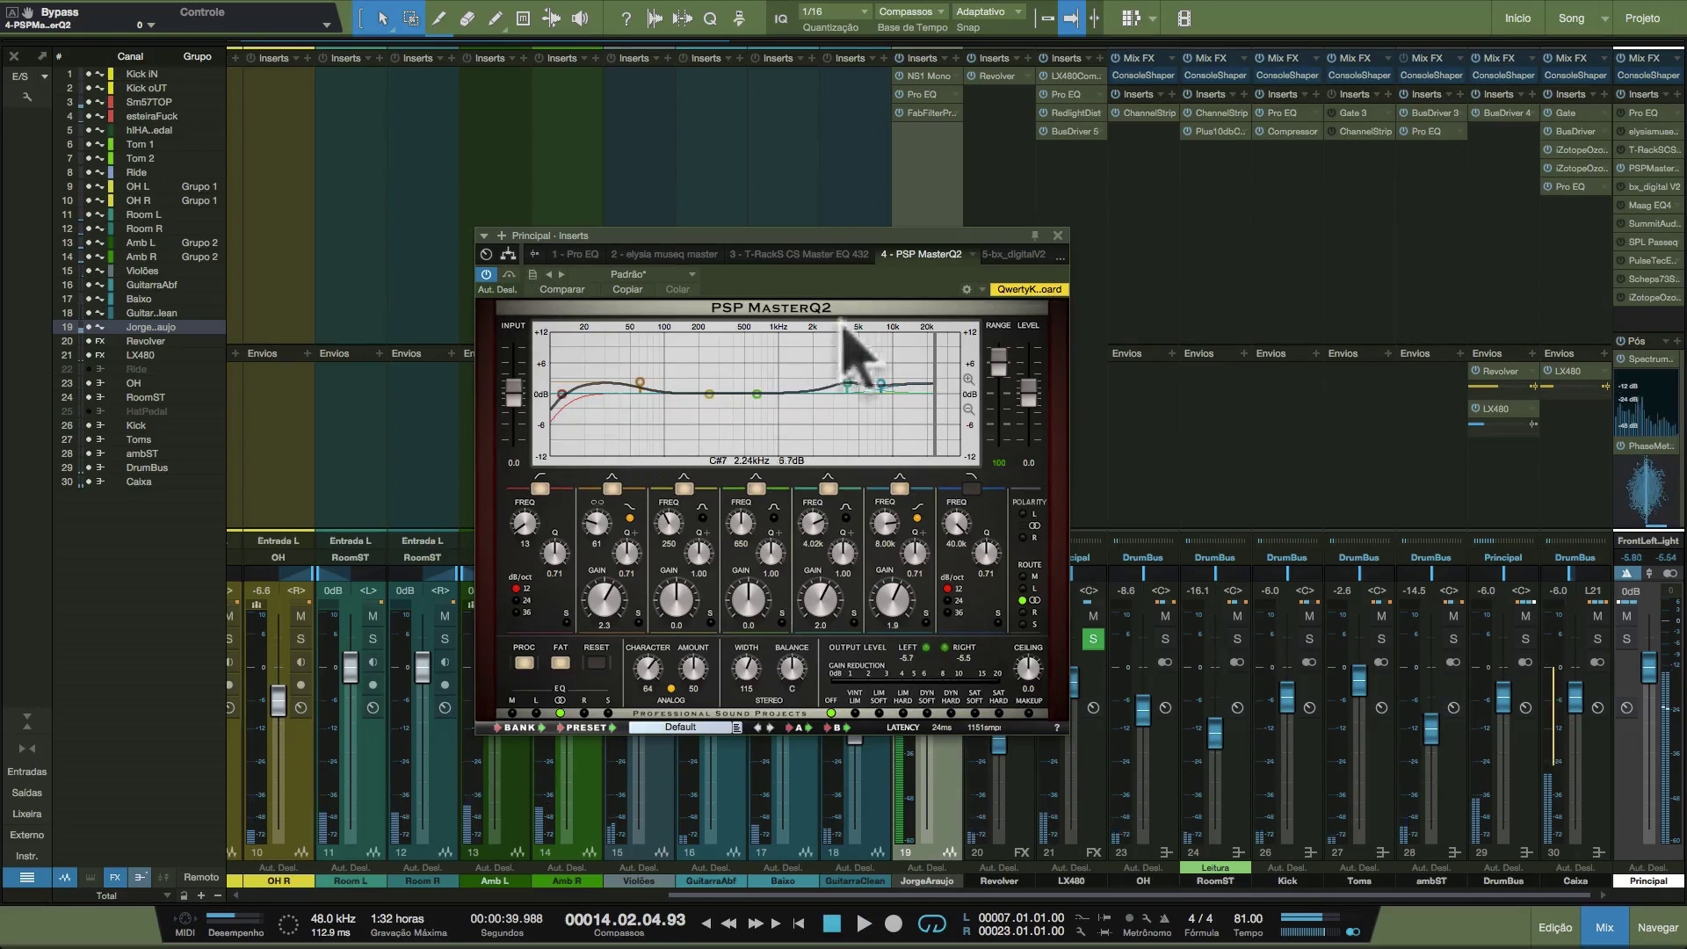
Show the bx_digital V2 insert with its window moved higher, and activate it while playing the song.
left_click(1013, 254)
left_click_drag(916, 274, 830, 180)
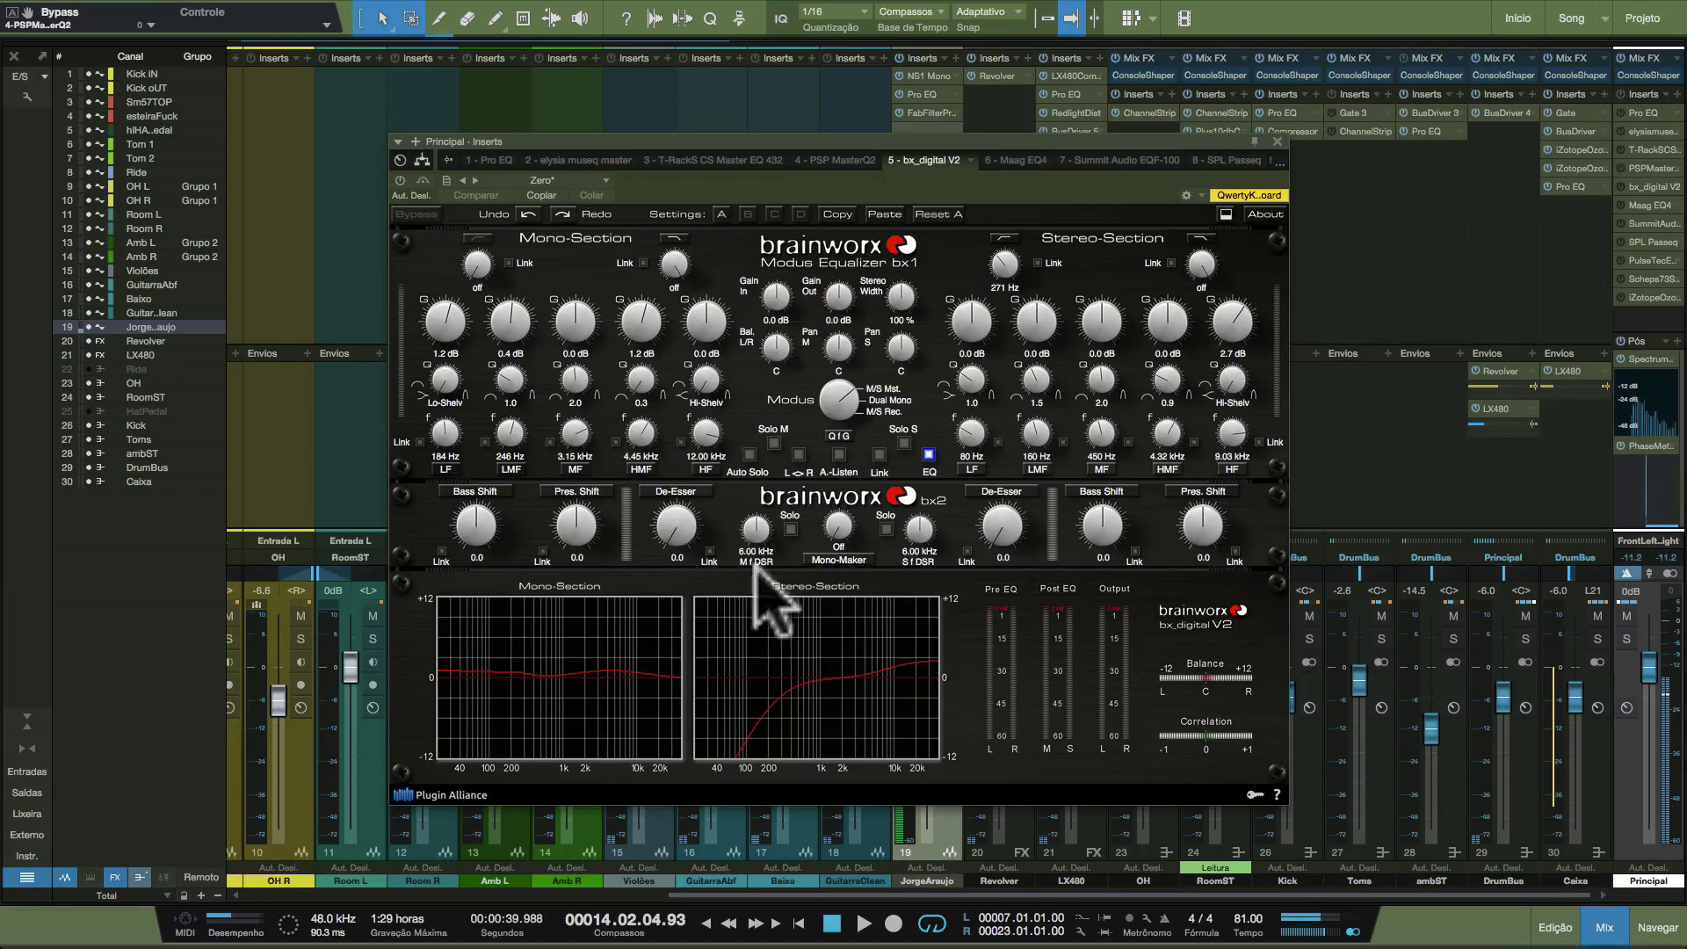
key("space")
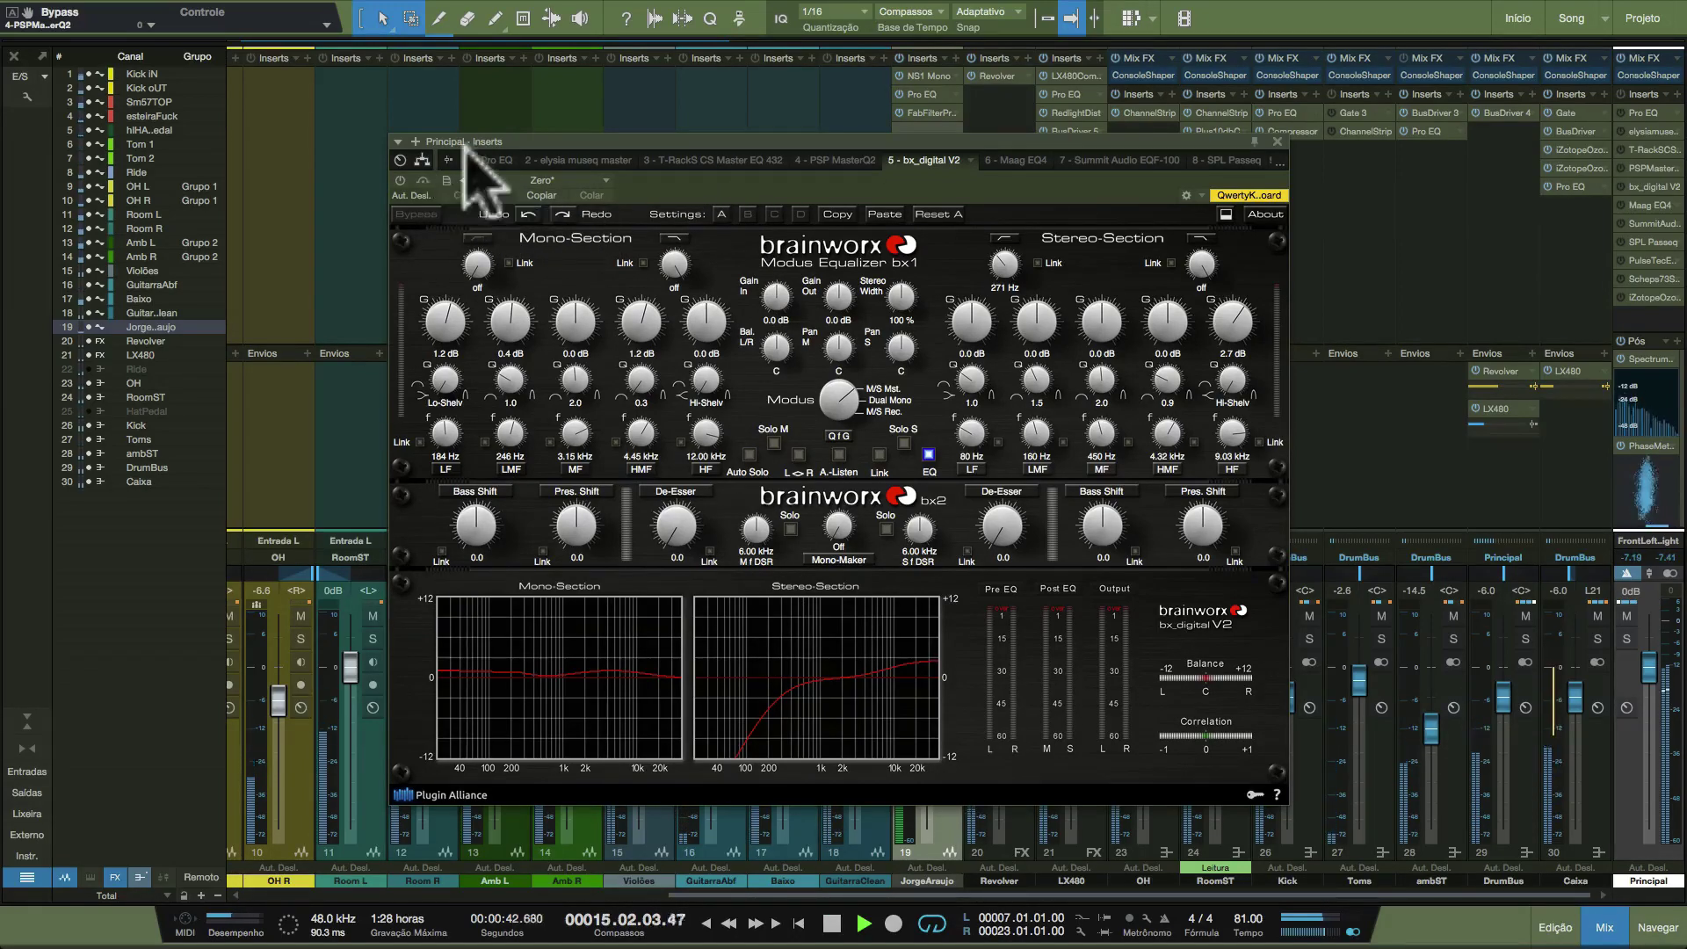
left_click(400, 180)
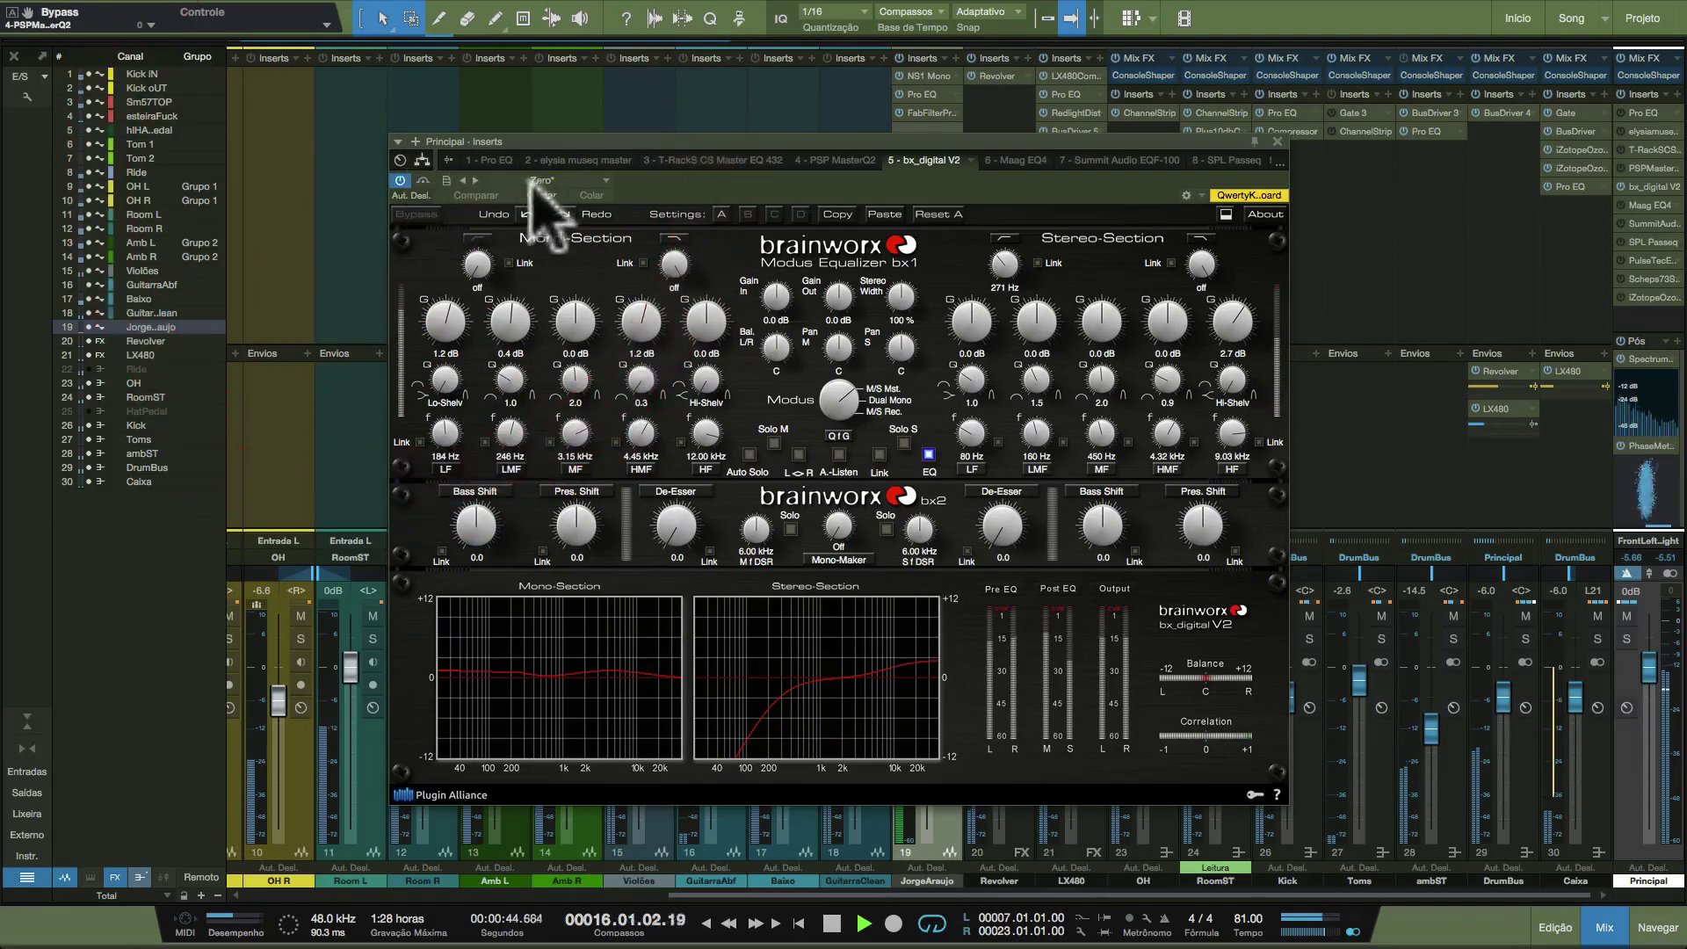
Compare the bx_digital V2 sound by switching its bypass on and off twice, and stop playback.
left_click(422, 181)
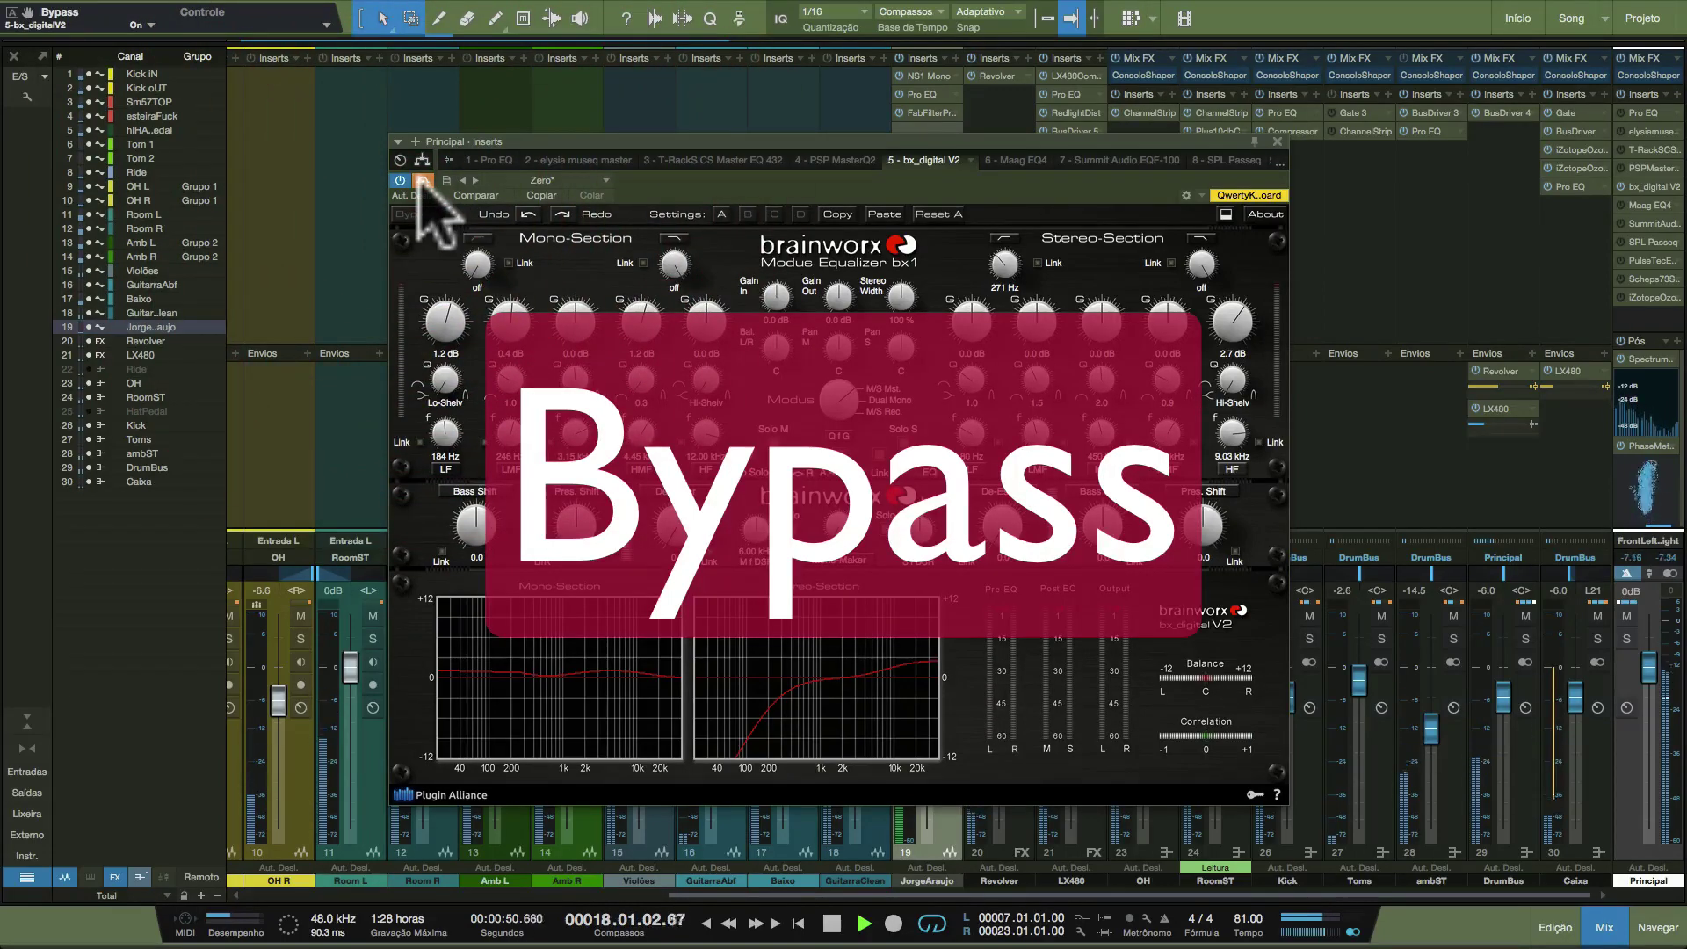
left_click(422, 181)
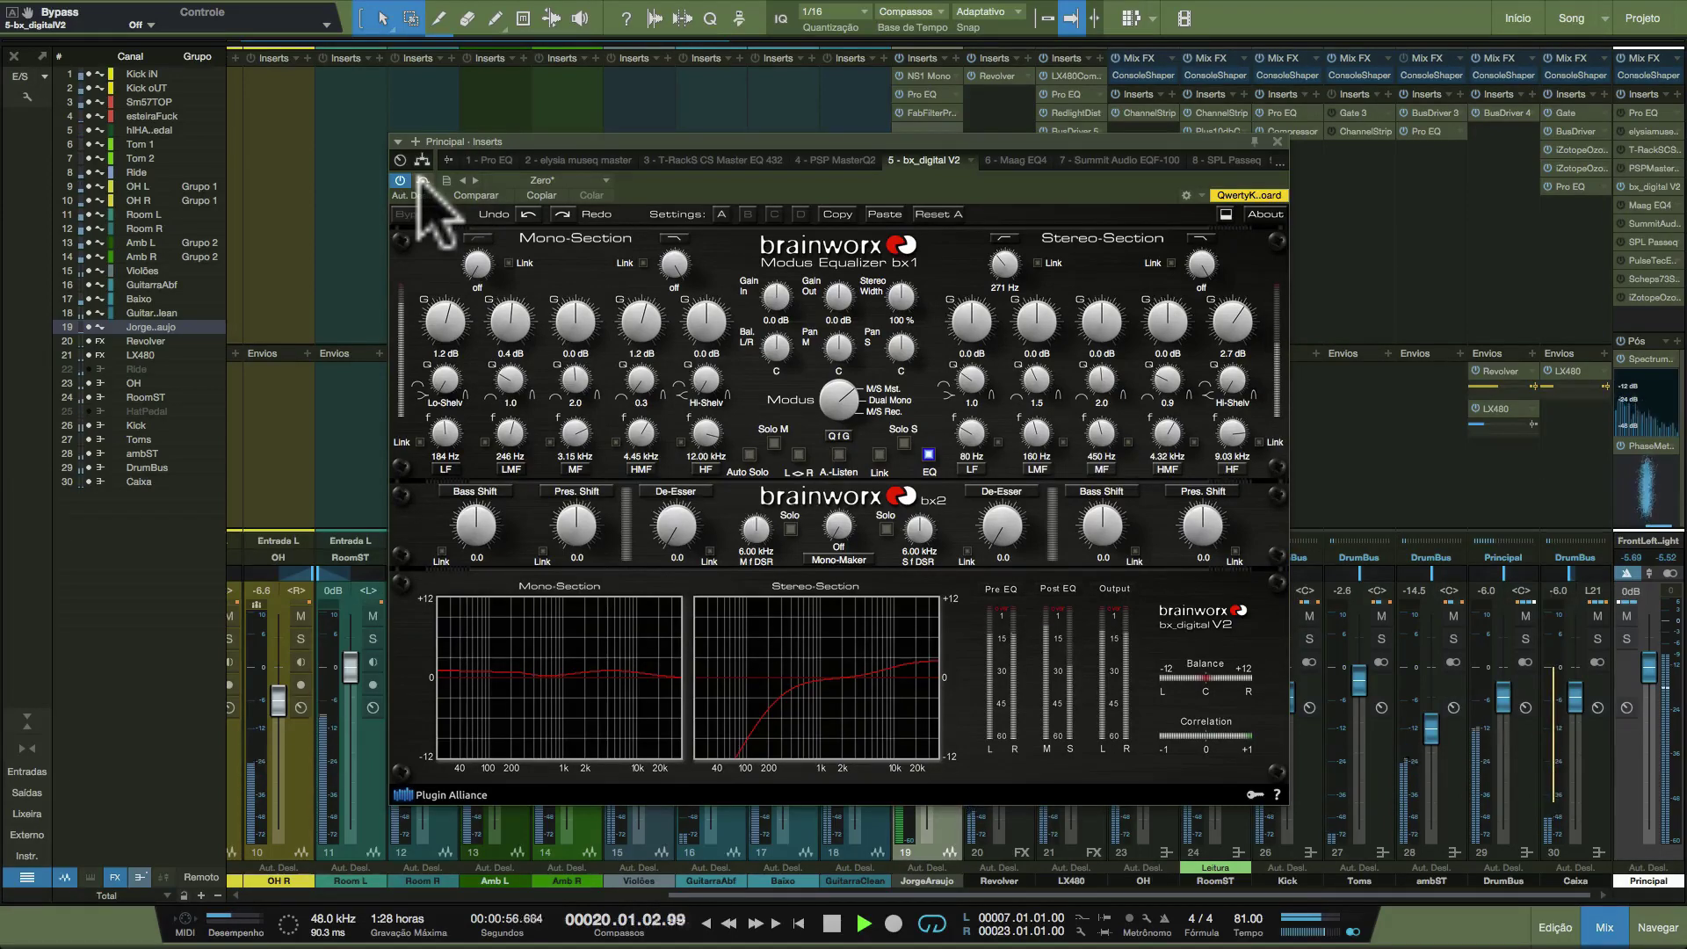
left_click(423, 181)
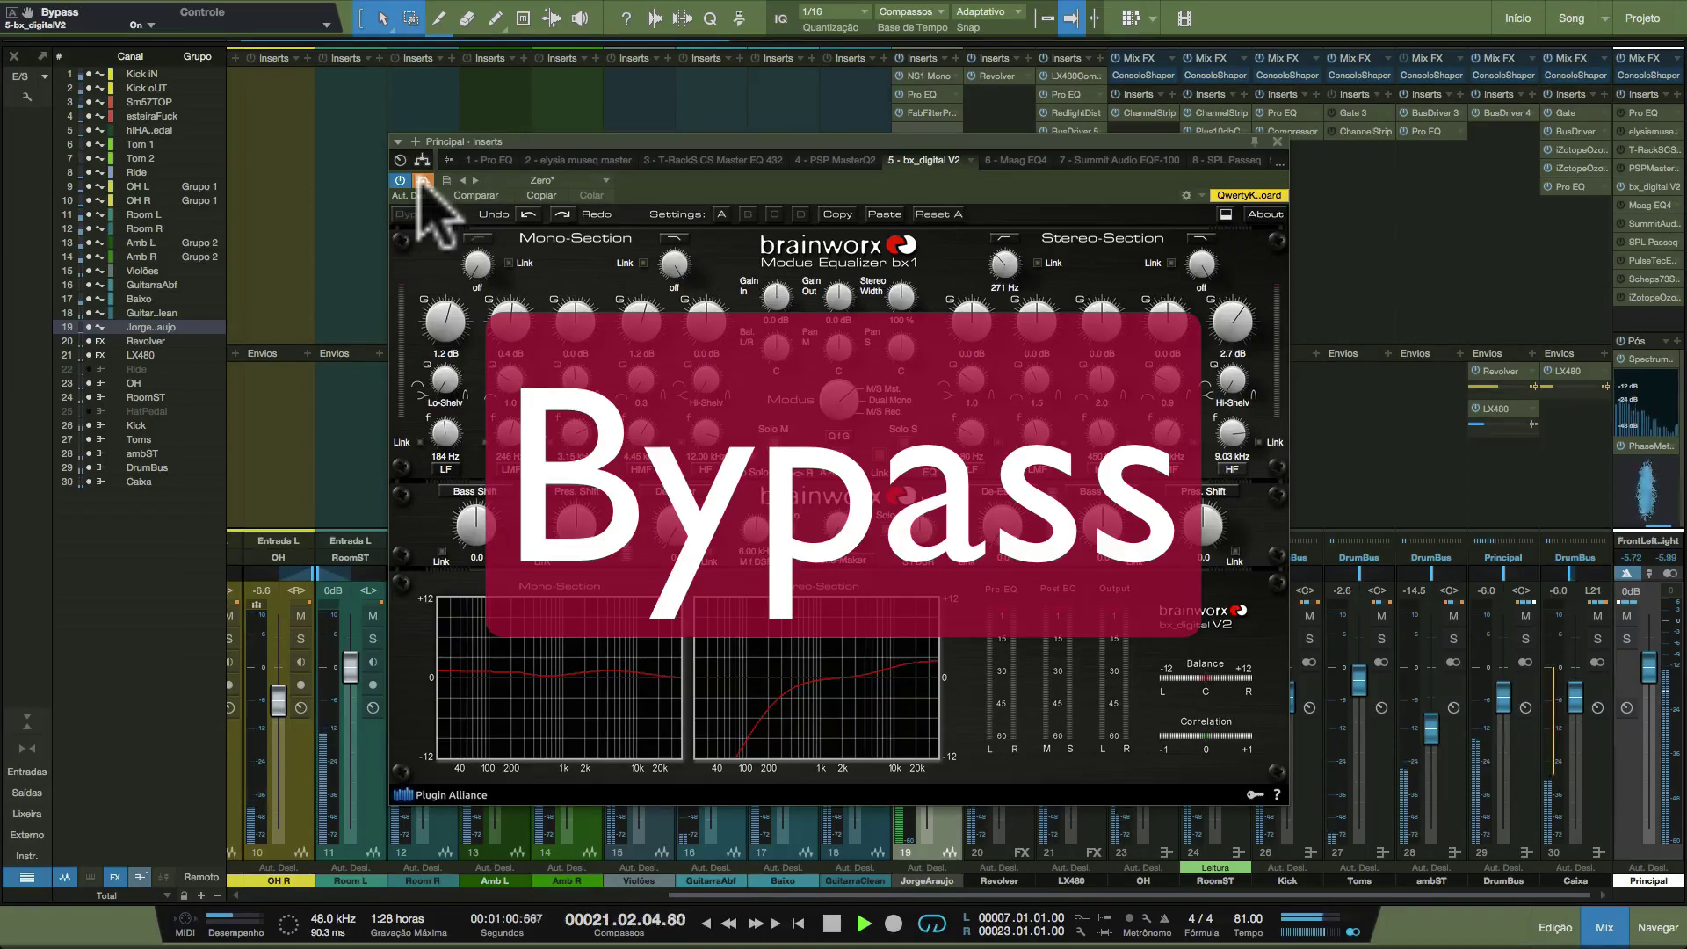
left_click(422, 181)
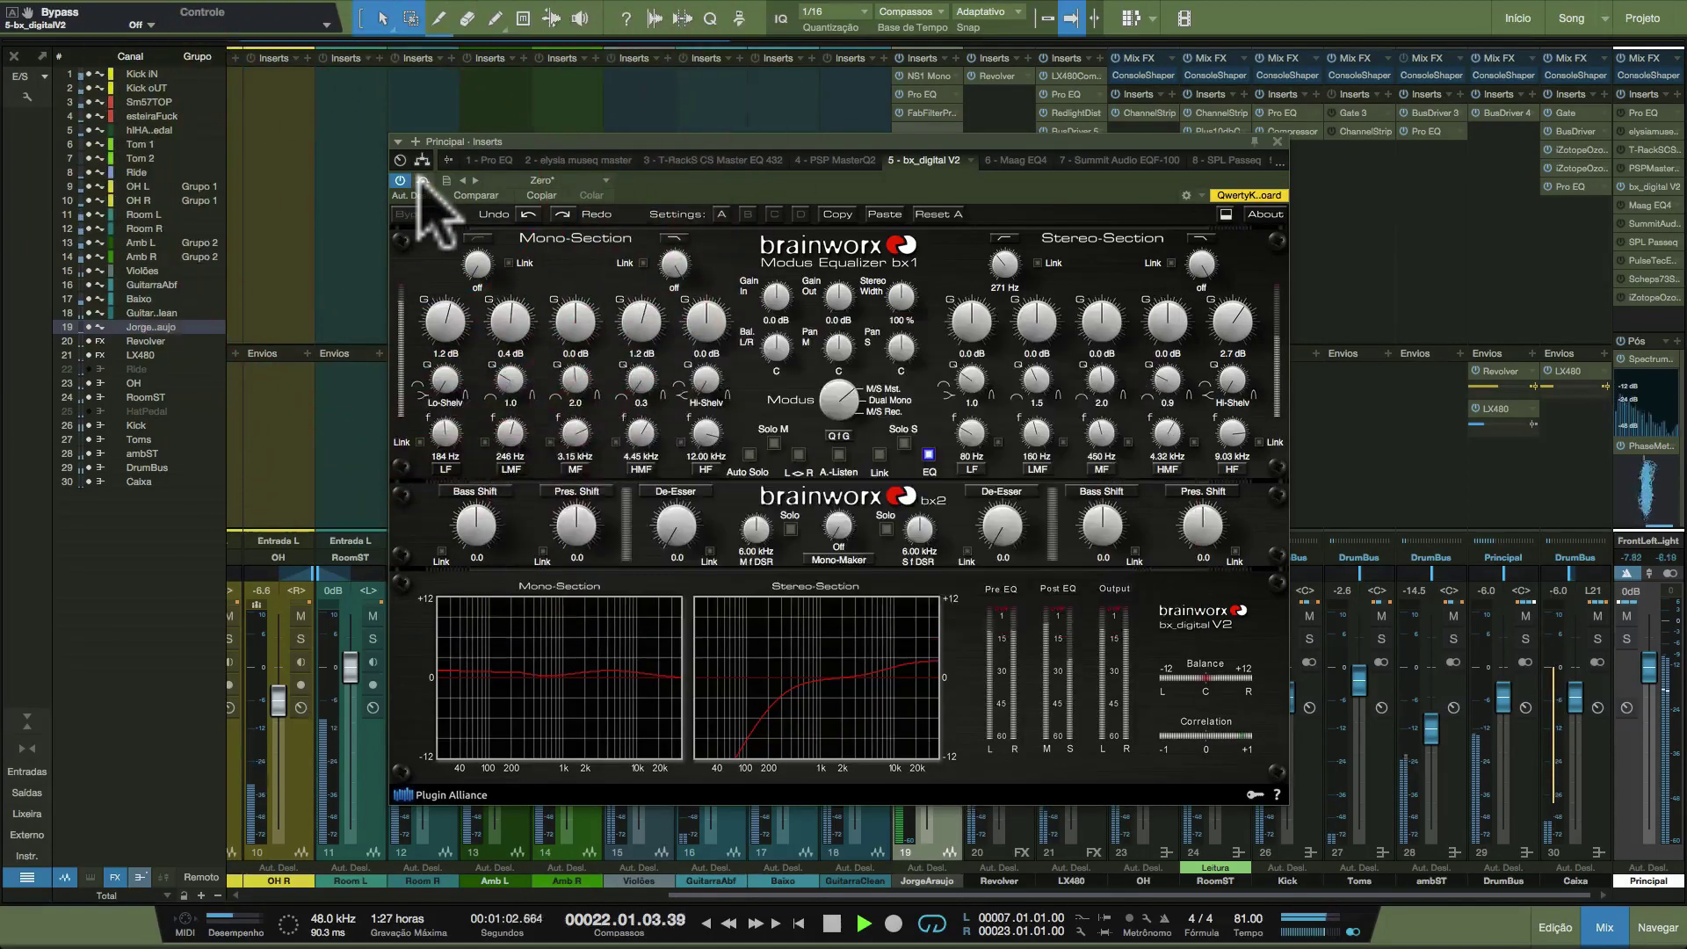
key("space")
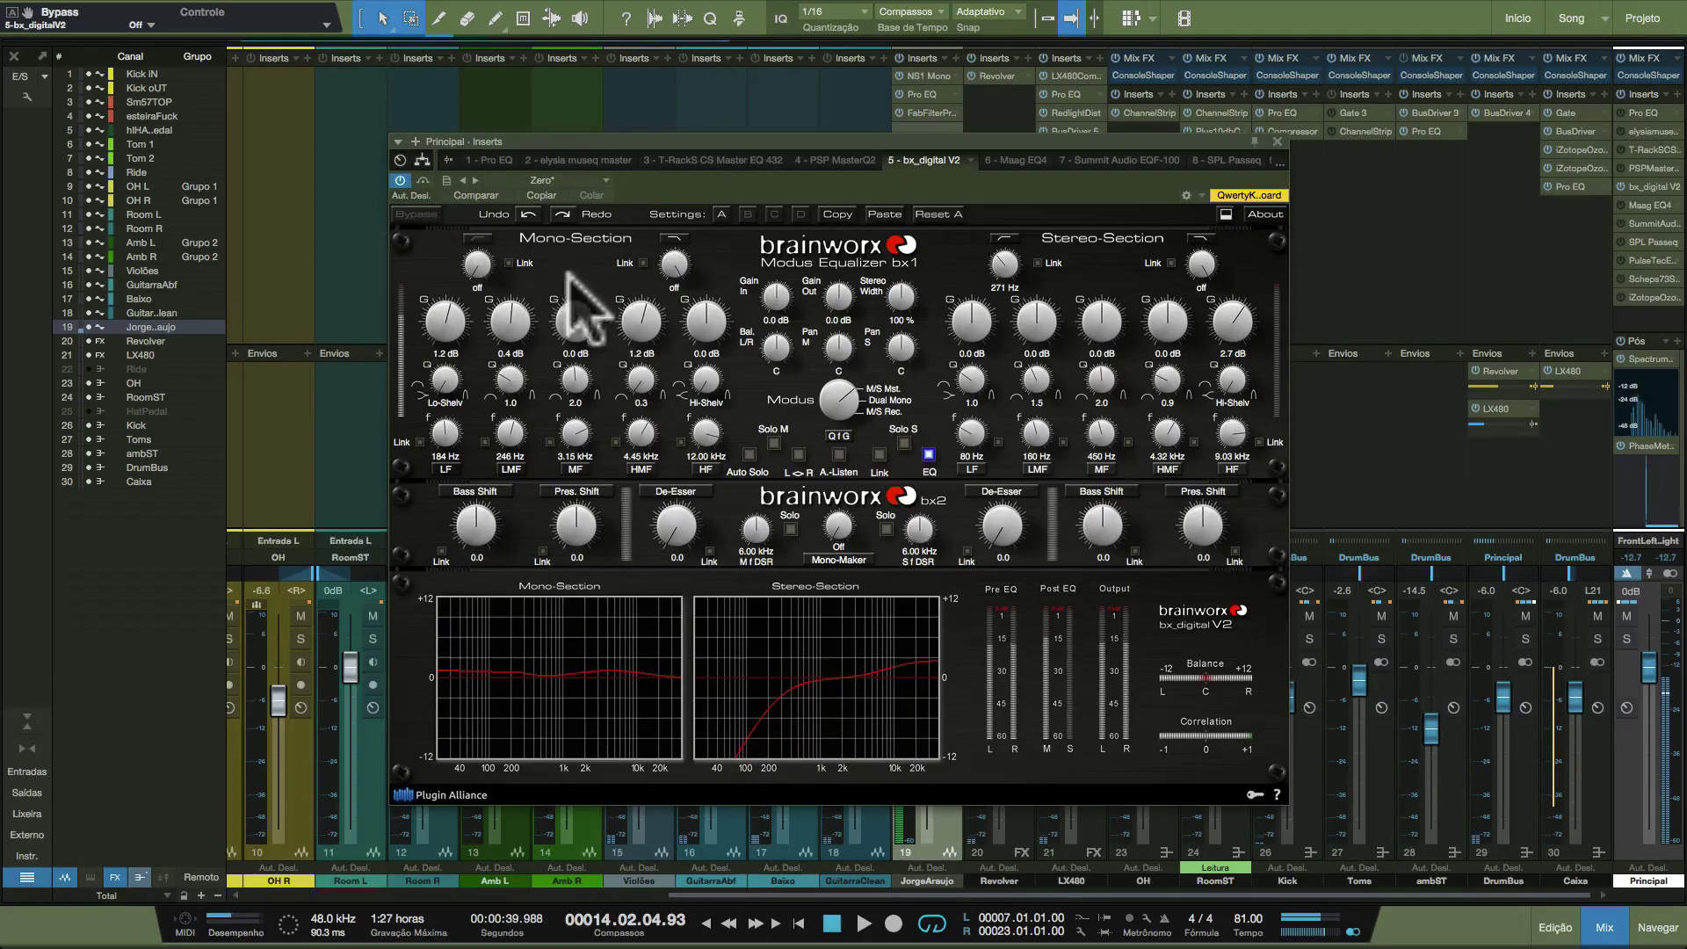
Show the Maag EQ4 insert of the Principal channel and position its window lower over the mixer.
left_click(1019, 160)
left_click_drag(693, 173, 805, 290)
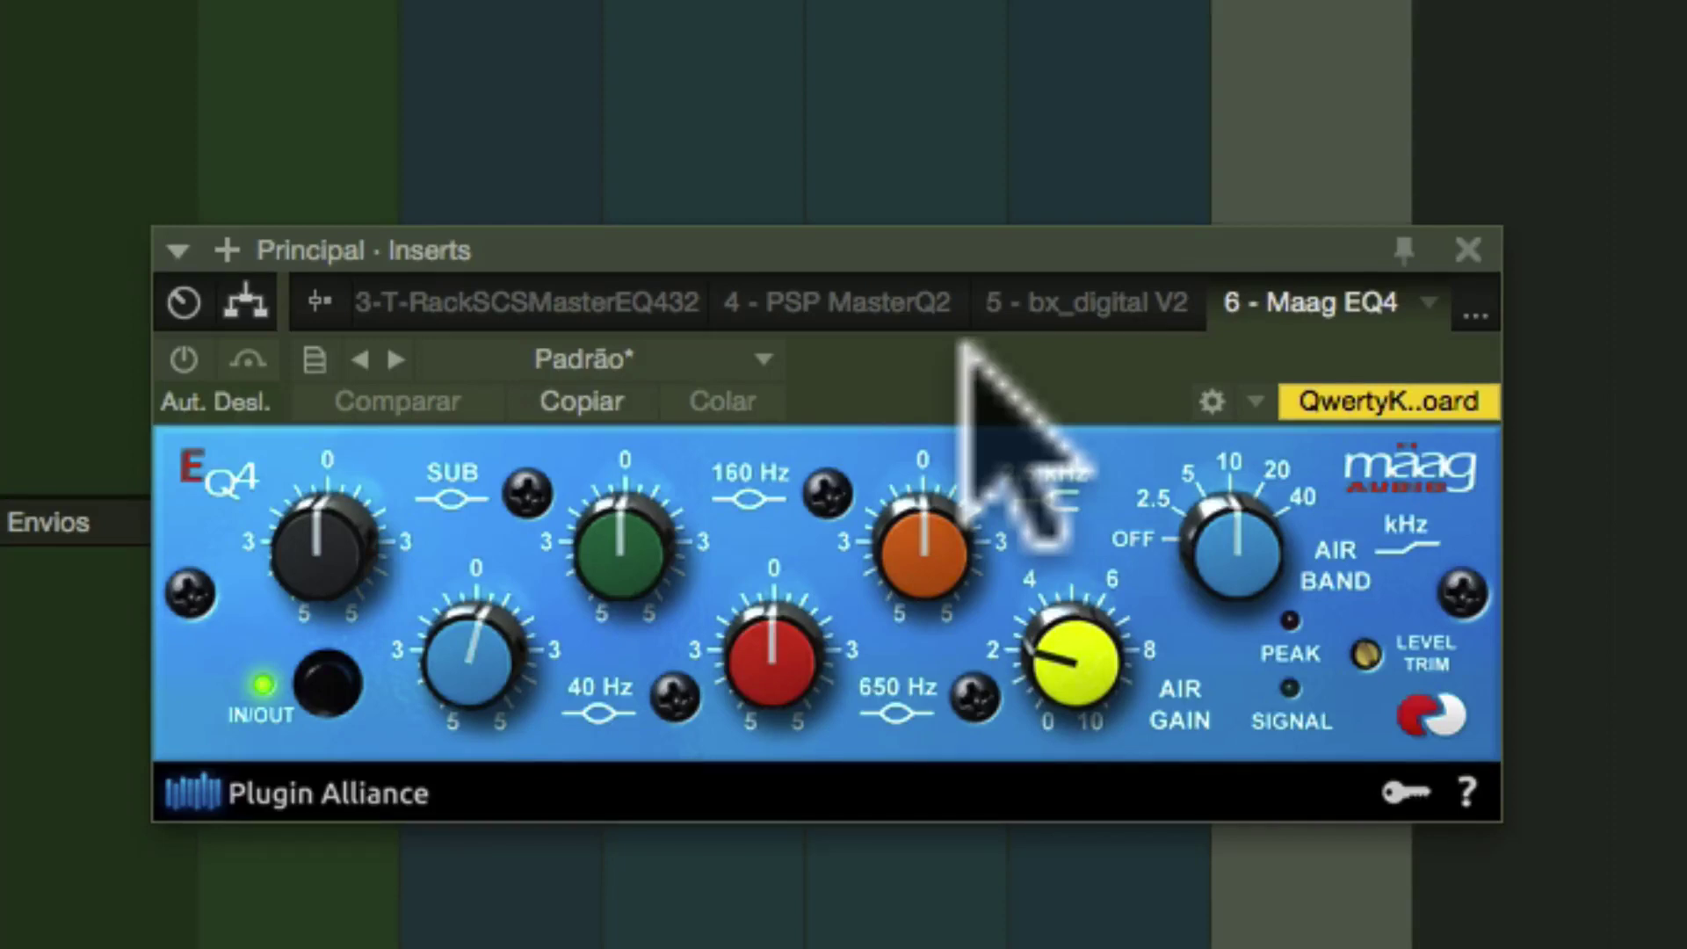
left_click_drag(896, 338, 987, 426)
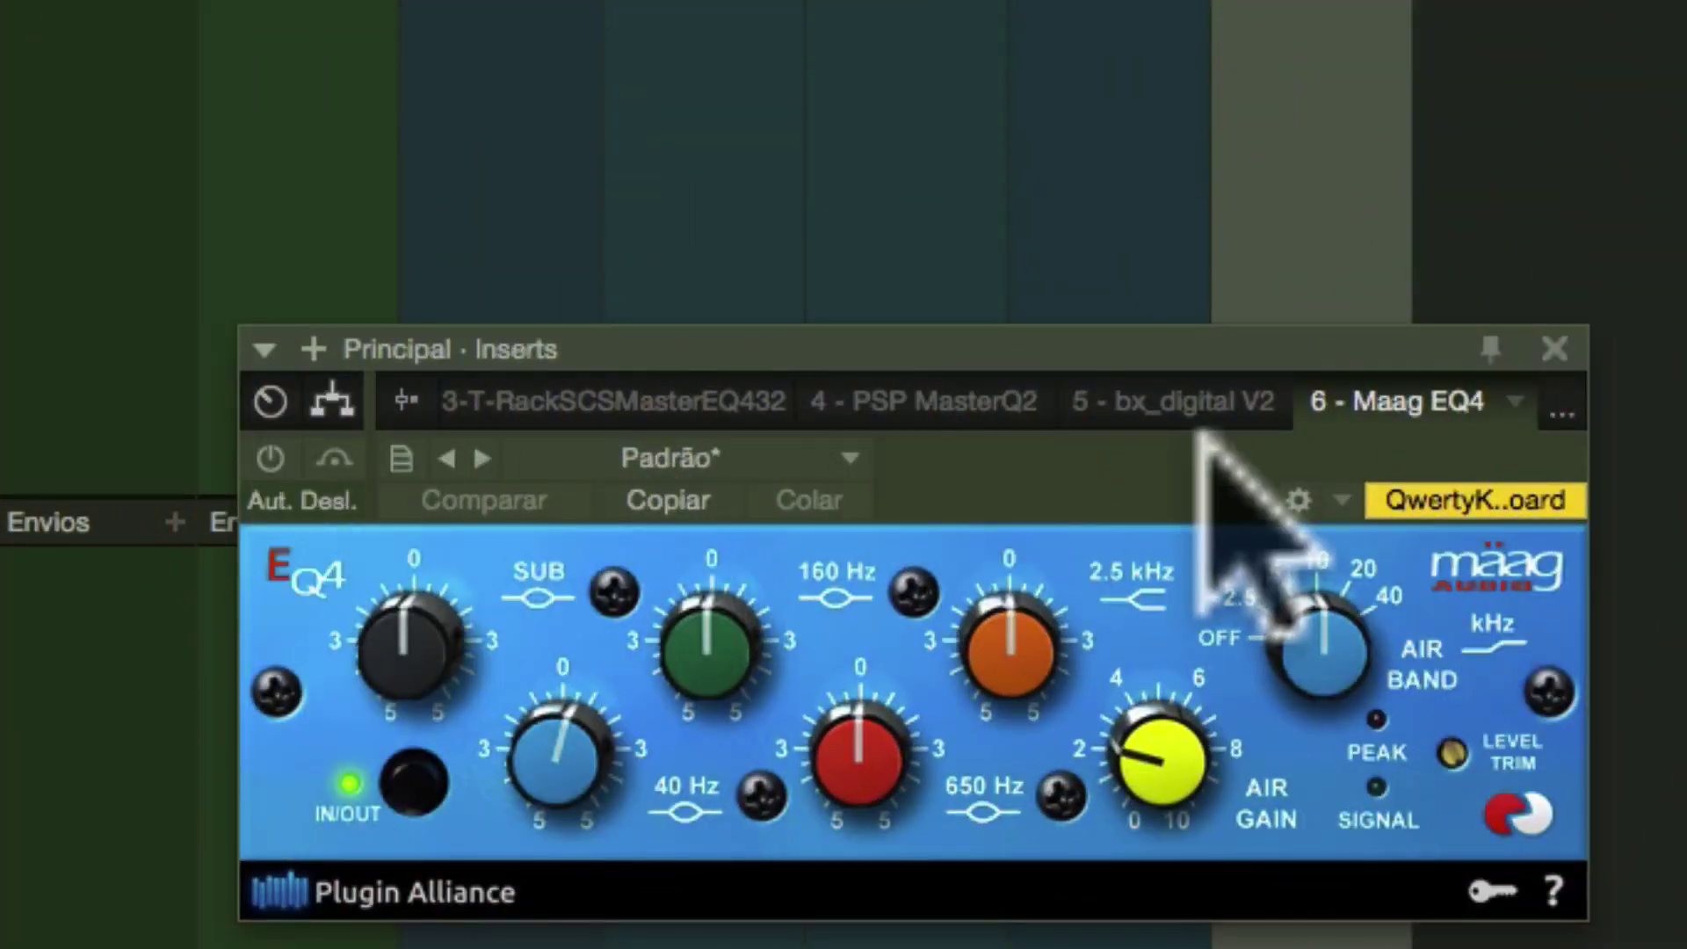
Activate the Maag EQ4 while the song plays and compare it with bypass on and off.
left_click(268, 456)
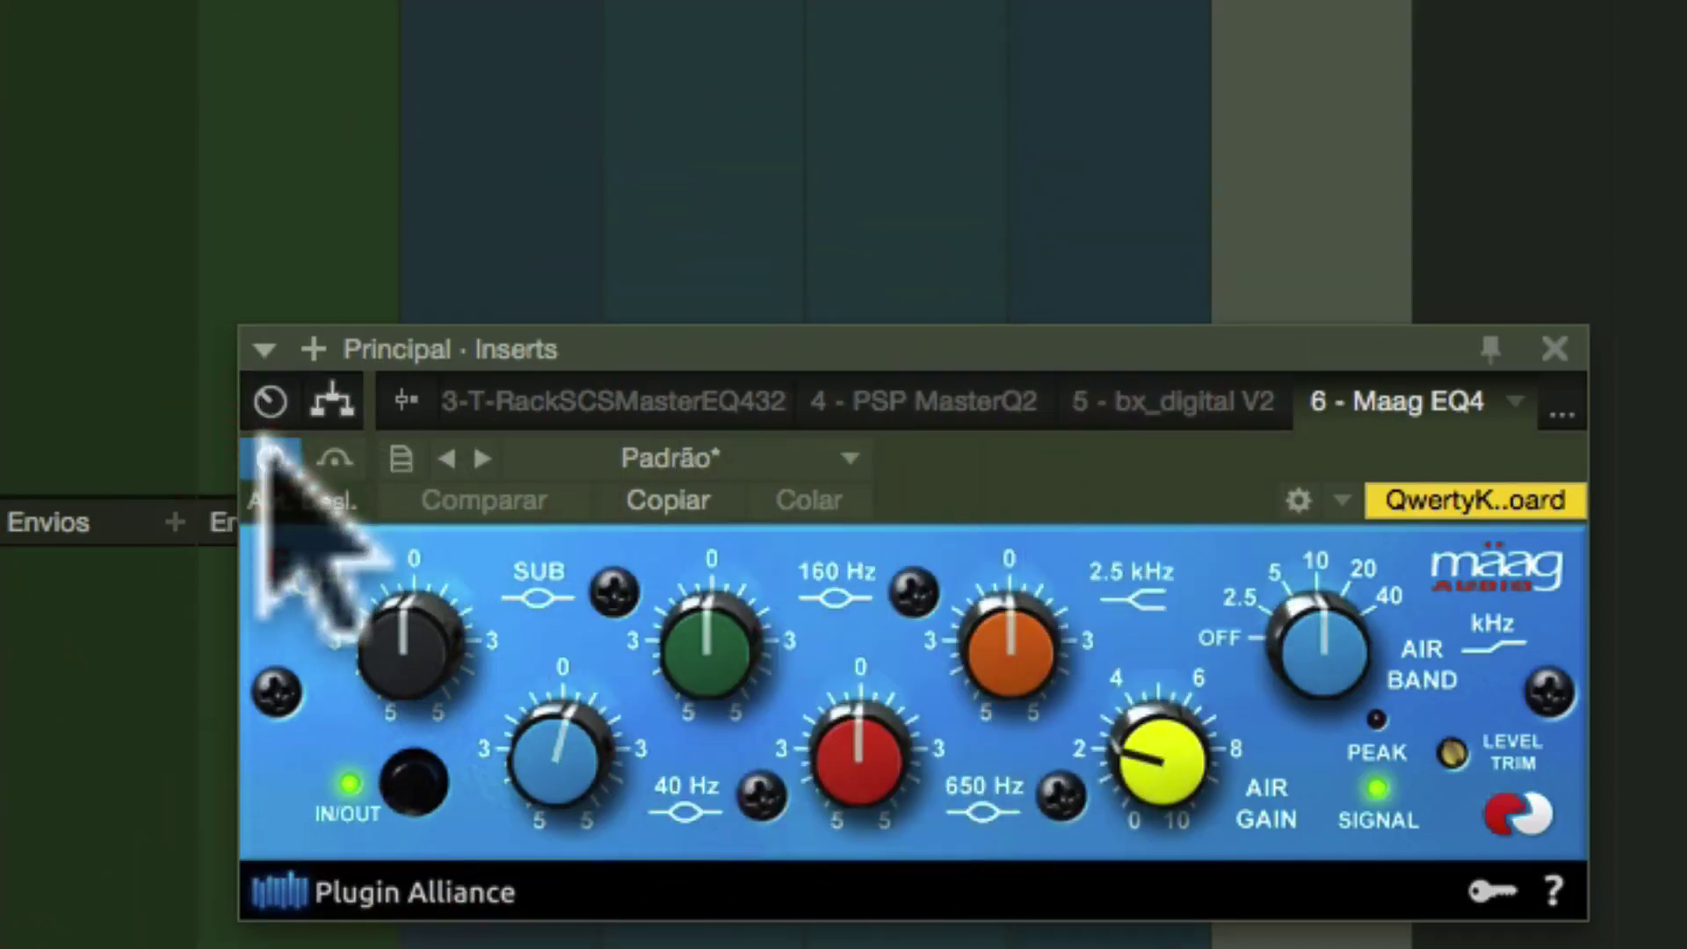
left_click(332, 455)
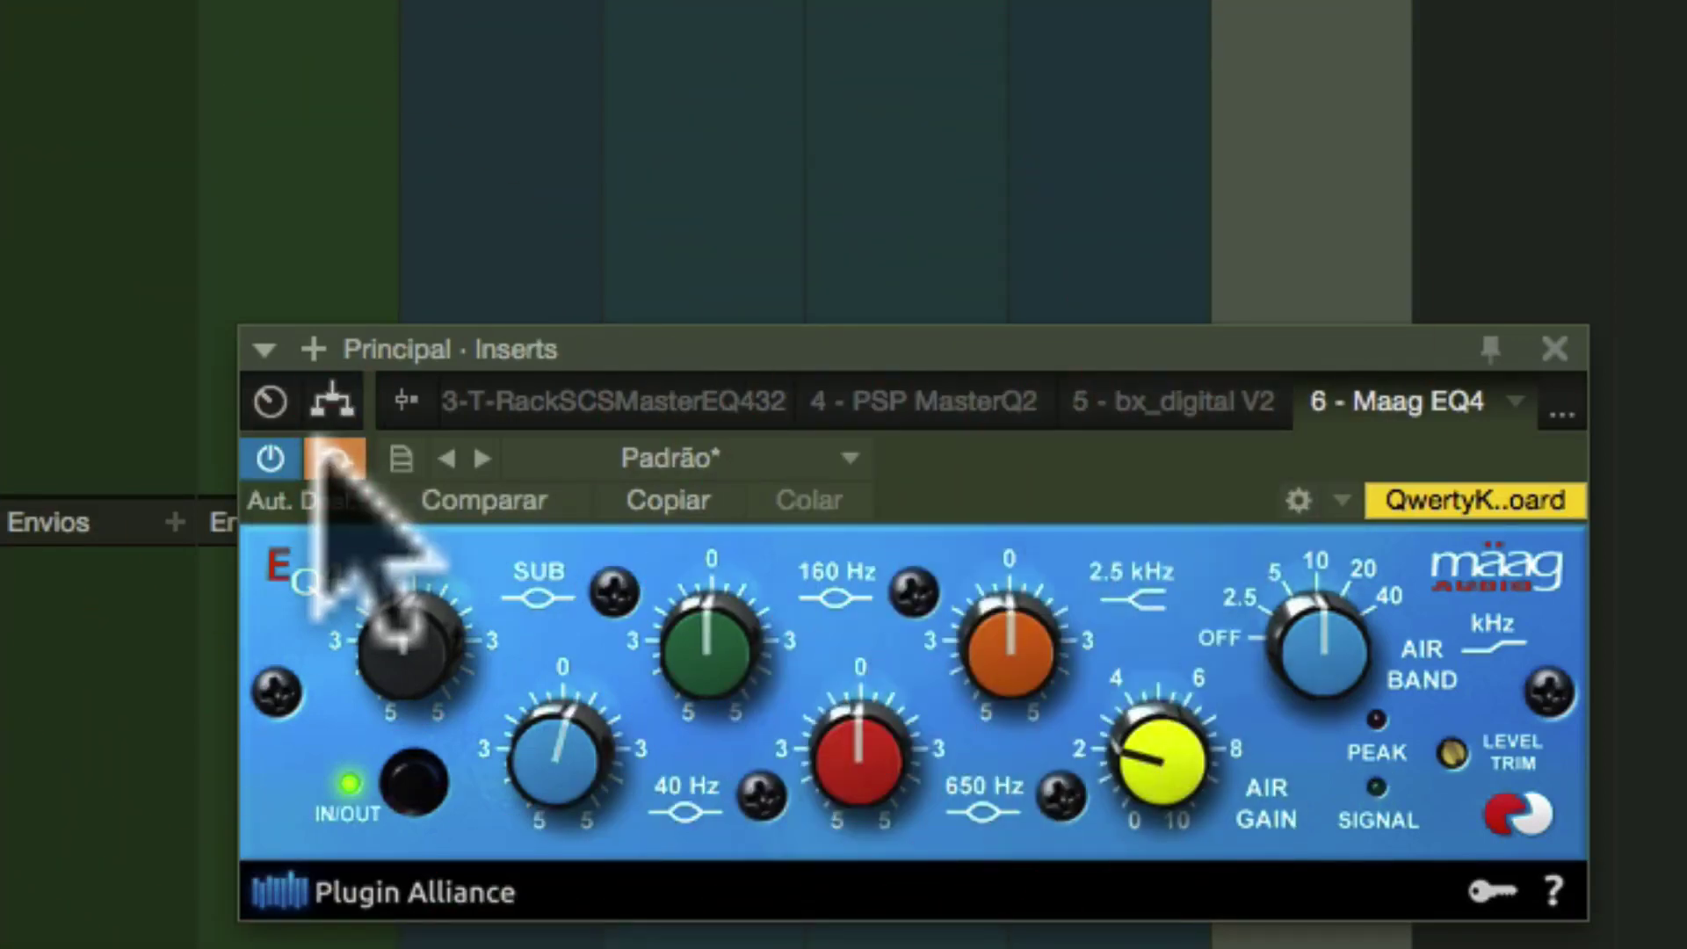
left_click(329, 459)
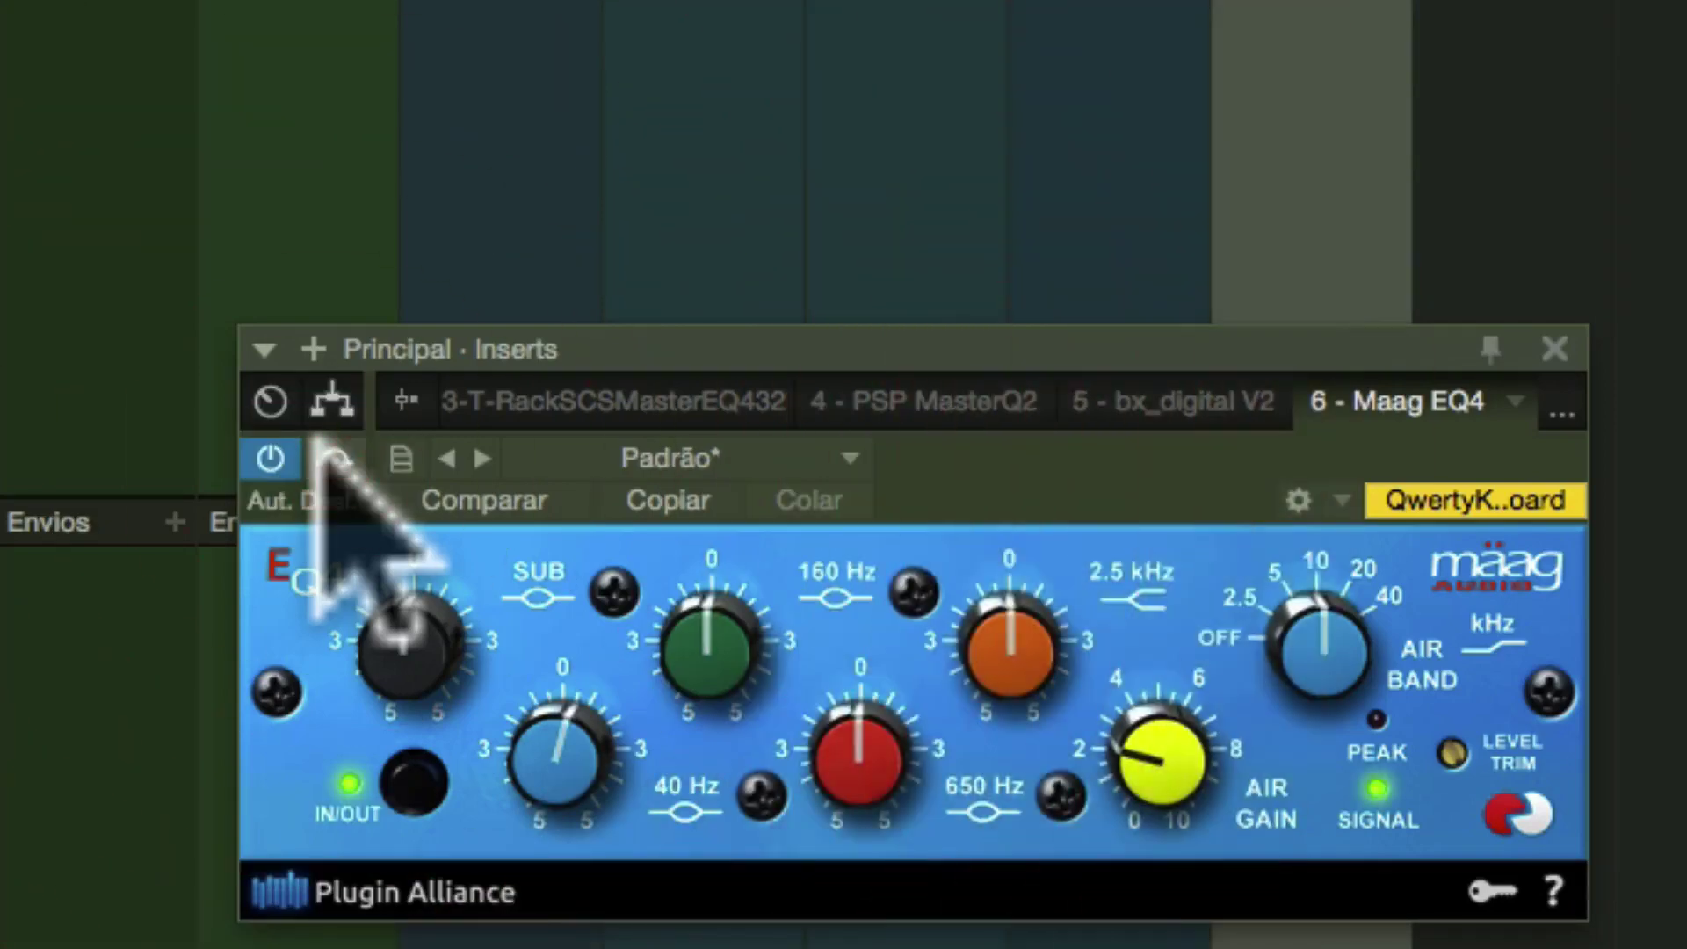
Move the Maag EQ4 window higher over the mixer and deactivate the equalizer.
left_click_drag(1010, 452, 1024, 137)
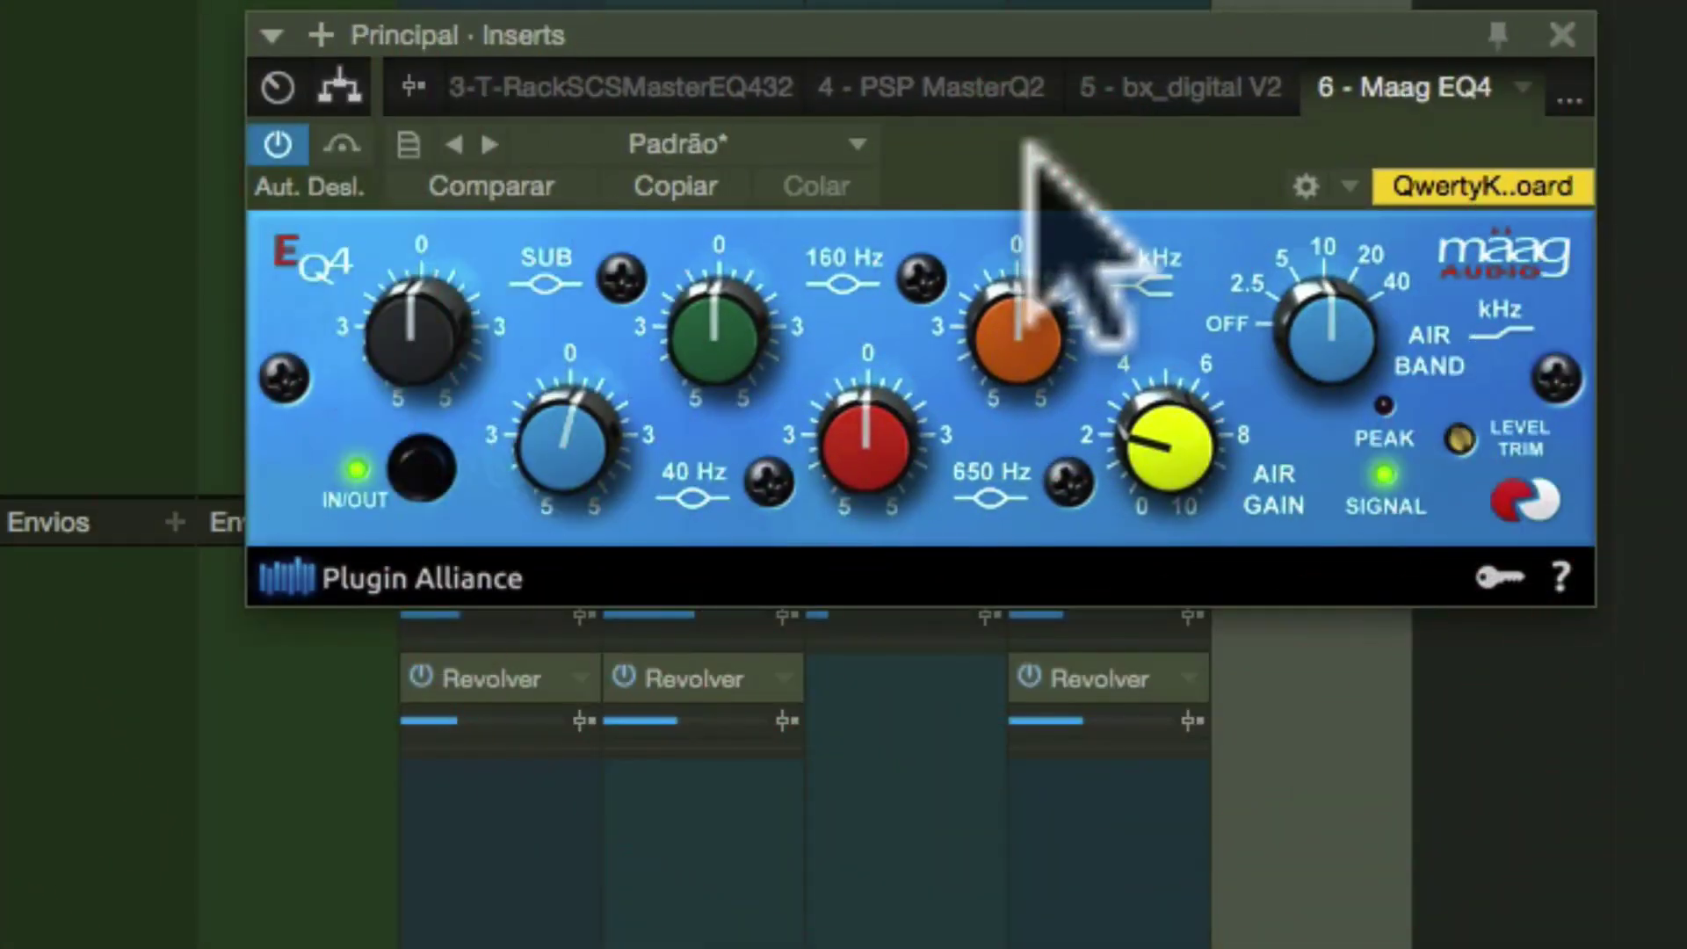
left_click(1570, 70)
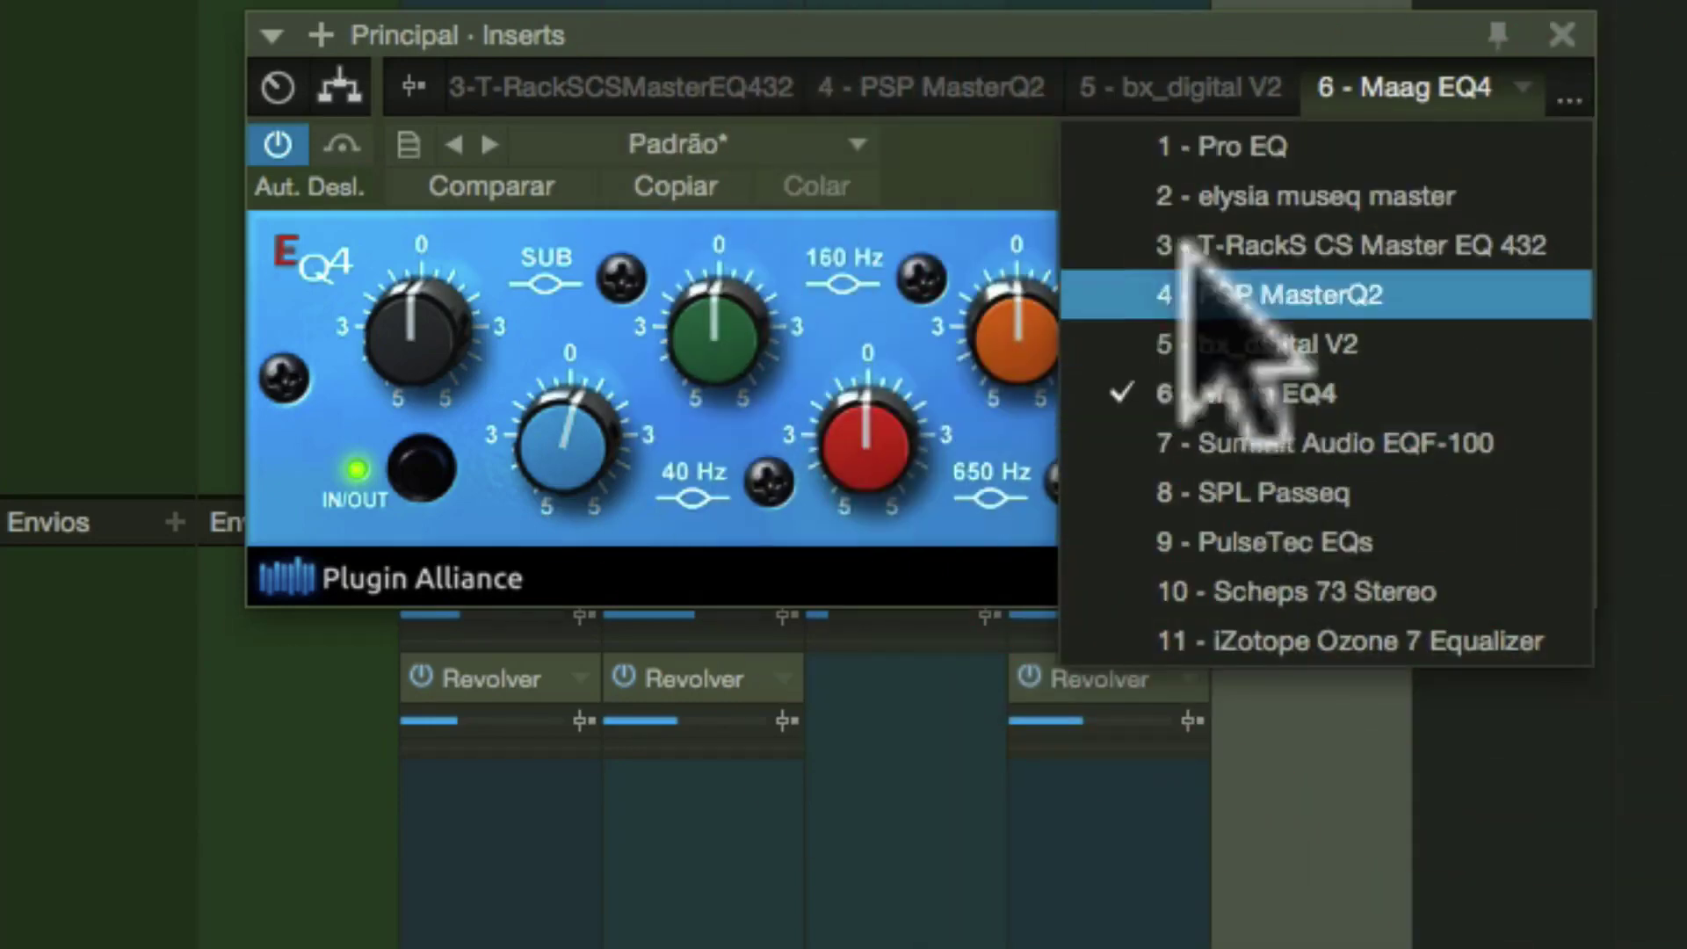
left_click(992, 180)
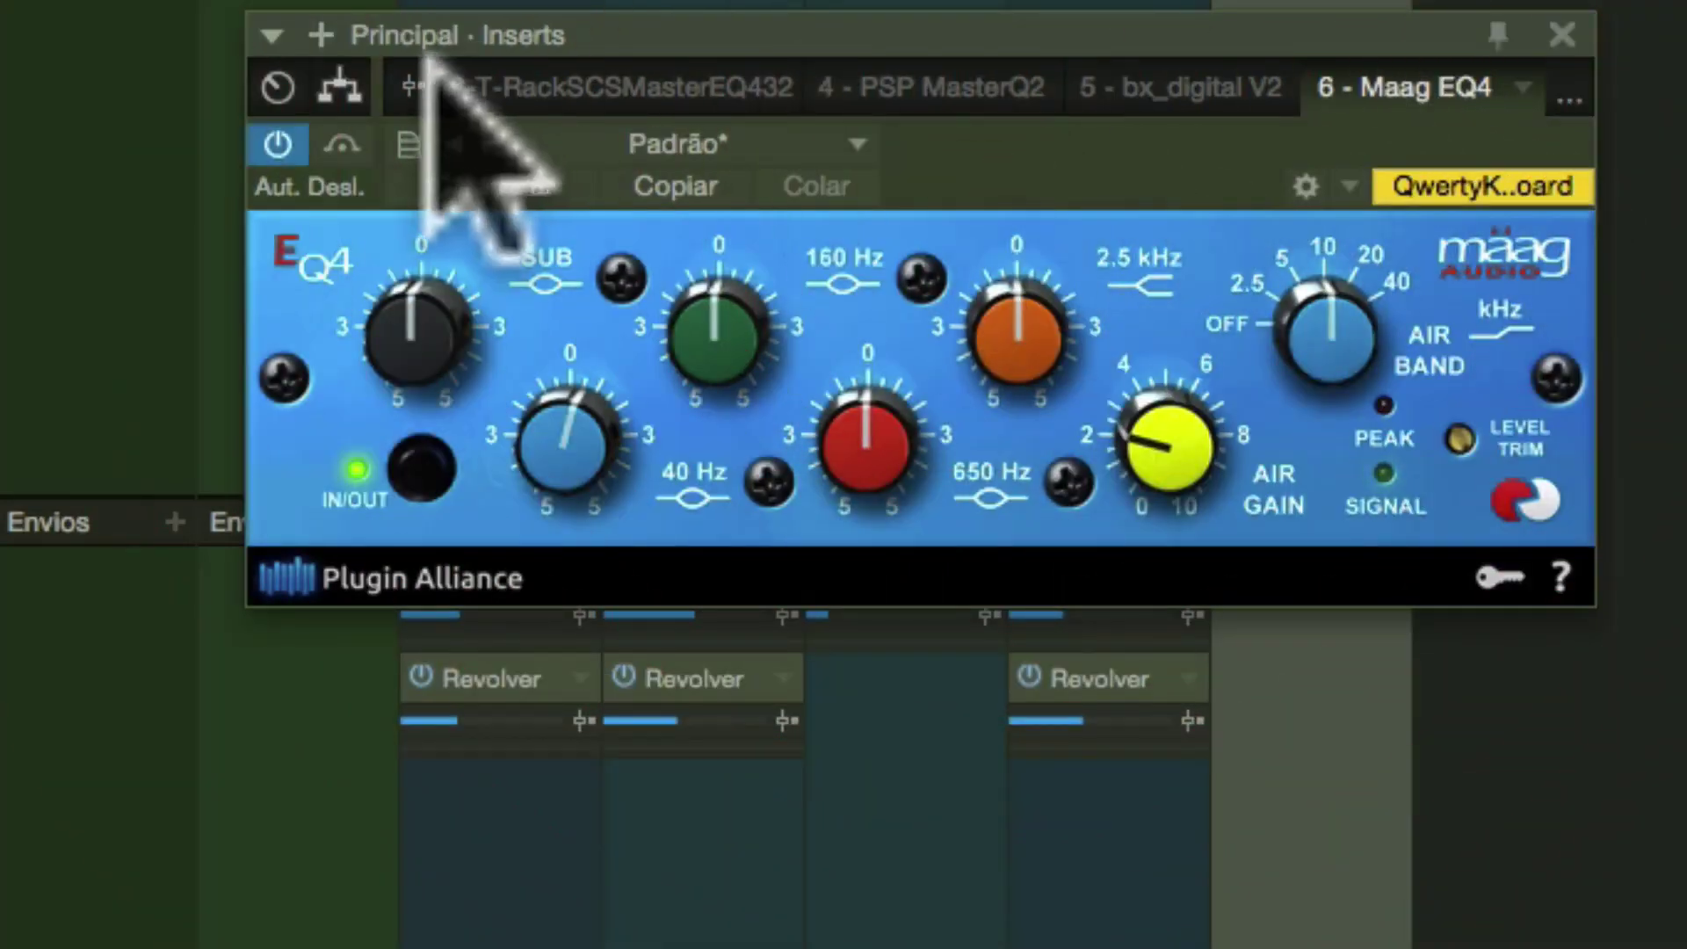
left_click(274, 139)
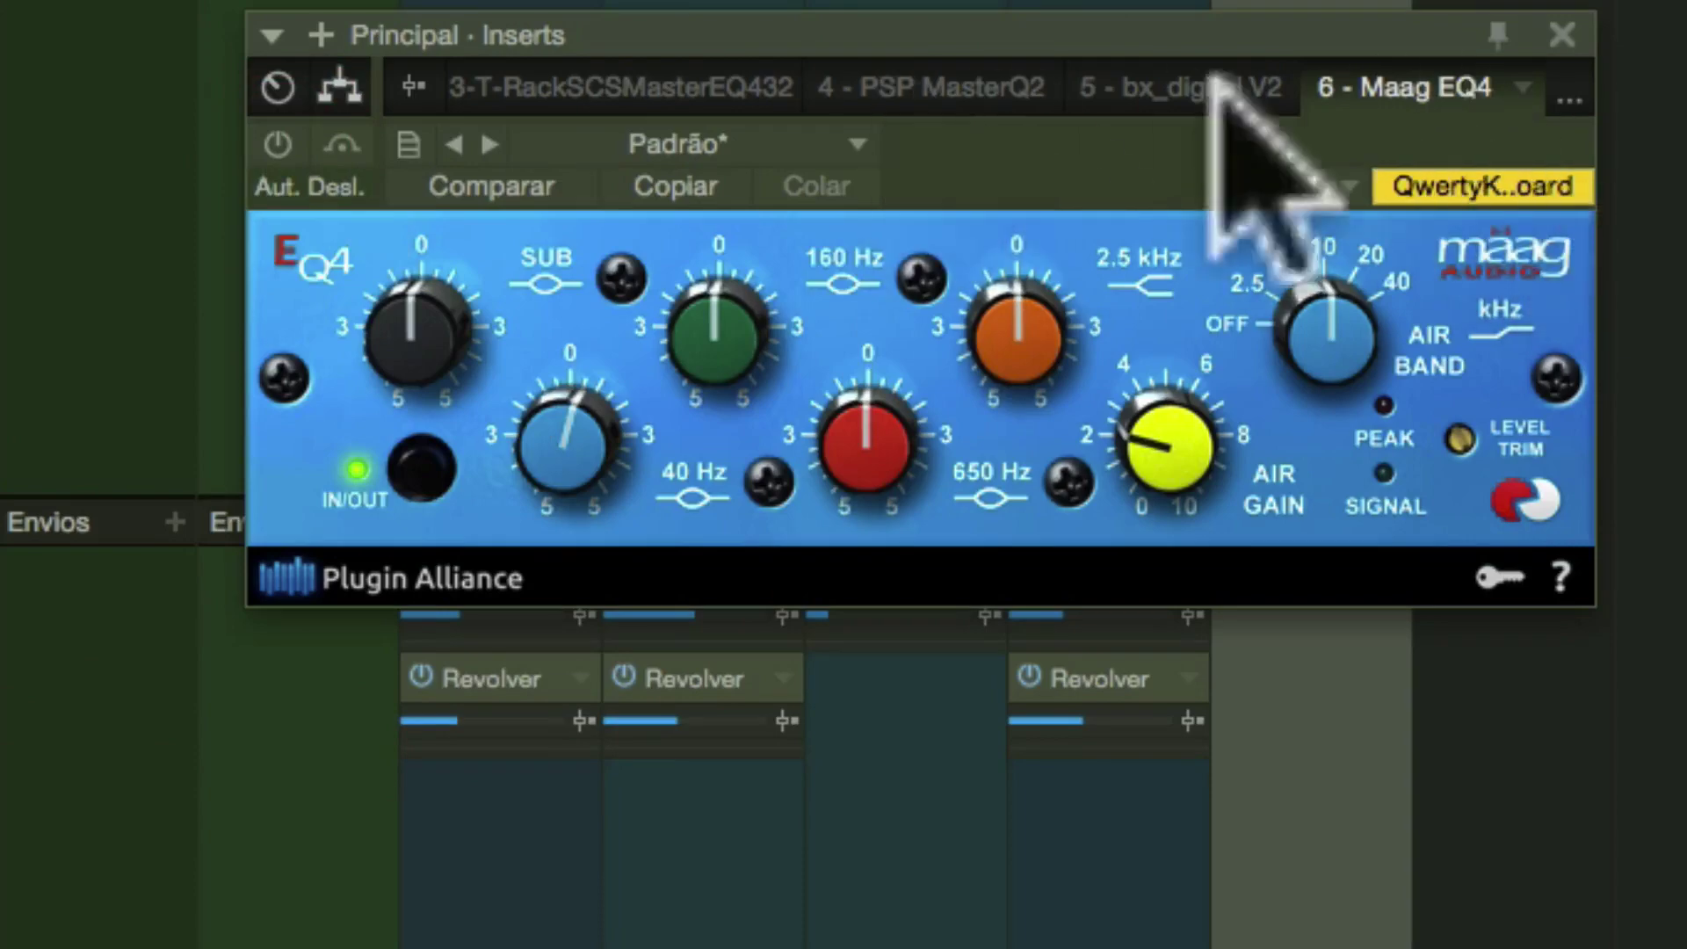
Show the Summit Audio EQF-100 insert of the Principal channel and shift its window slightly over the mixer.
left_click(1528, 86)
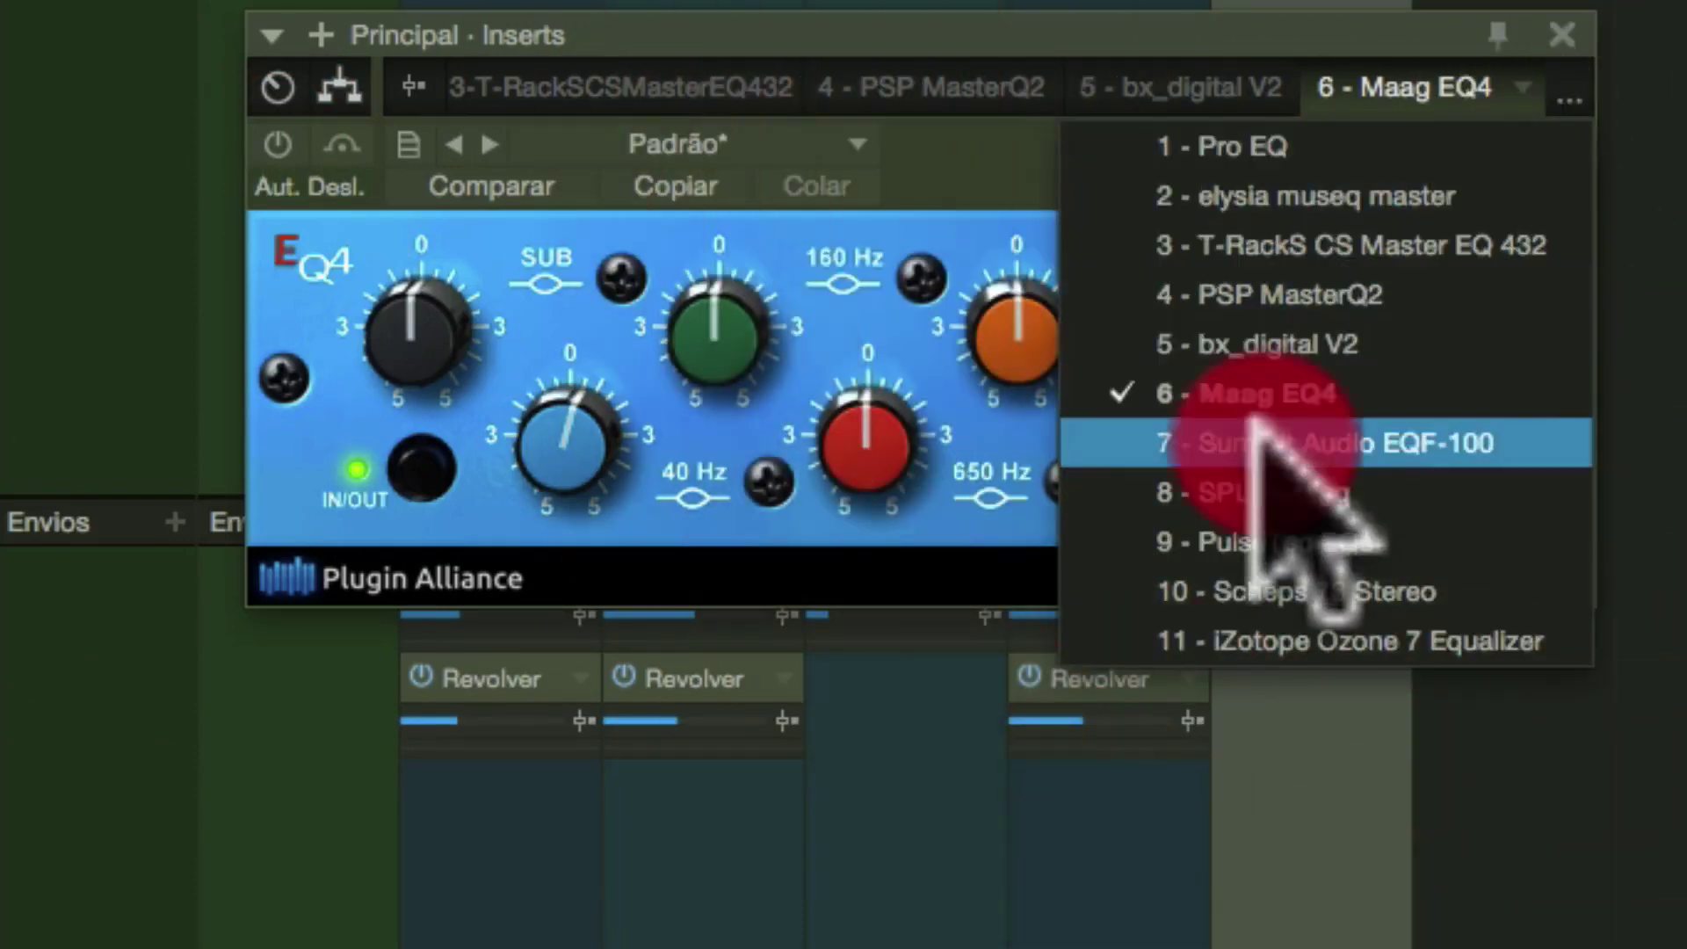
left_click(1221, 439)
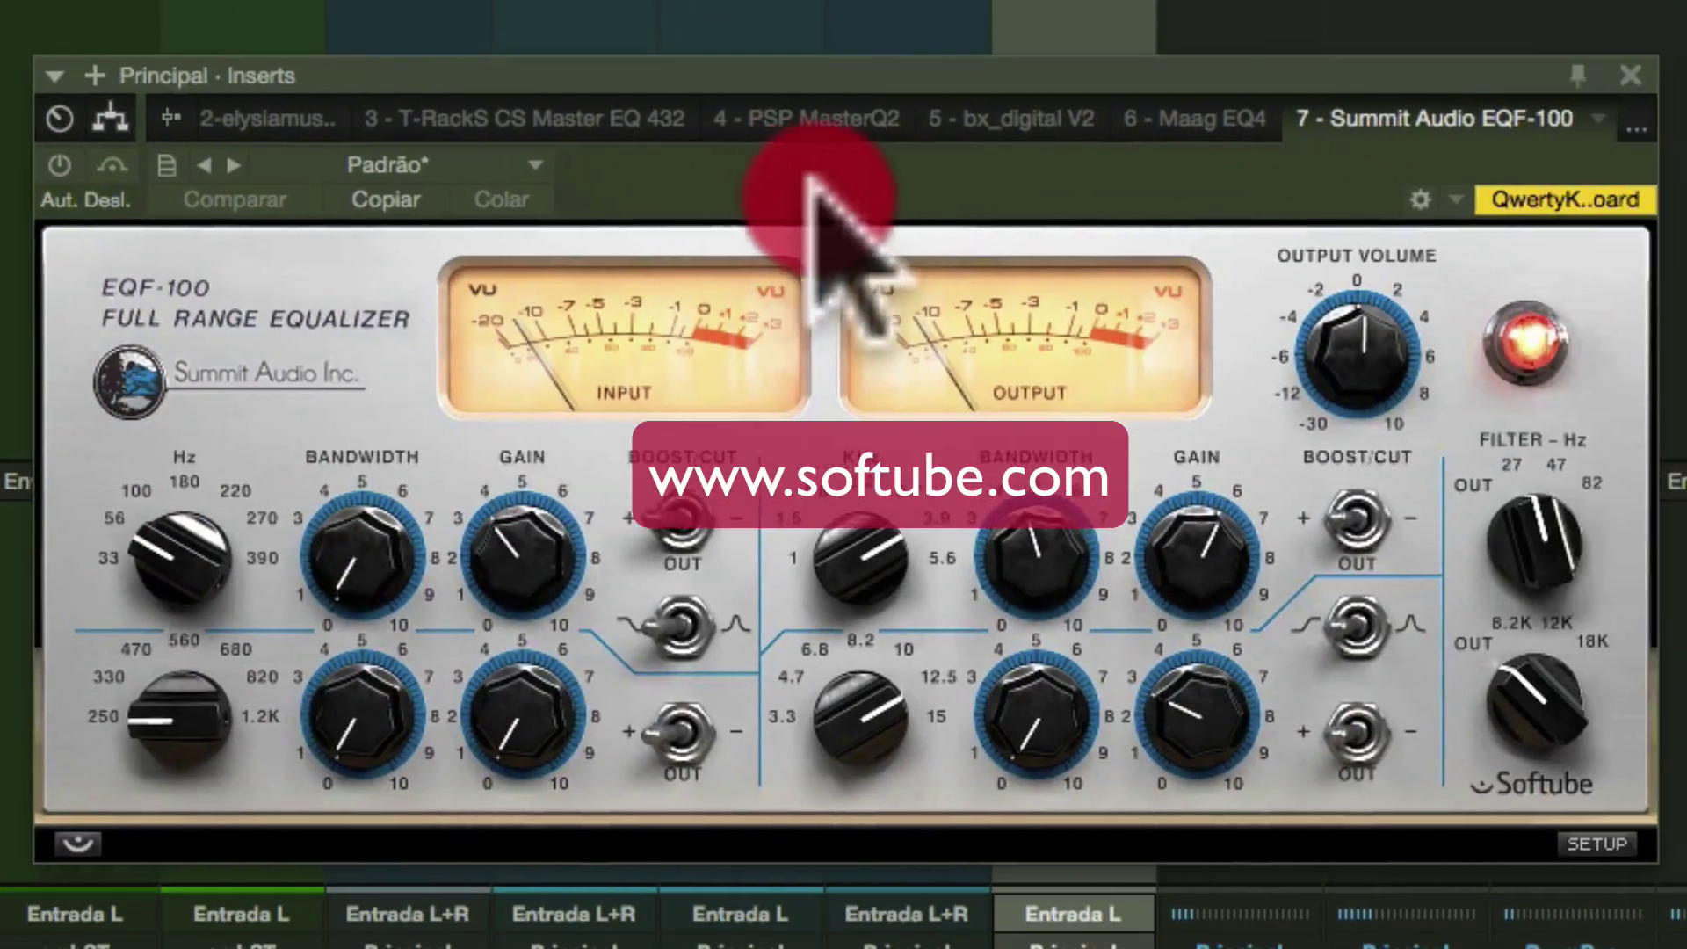
left_click(1080, 170)
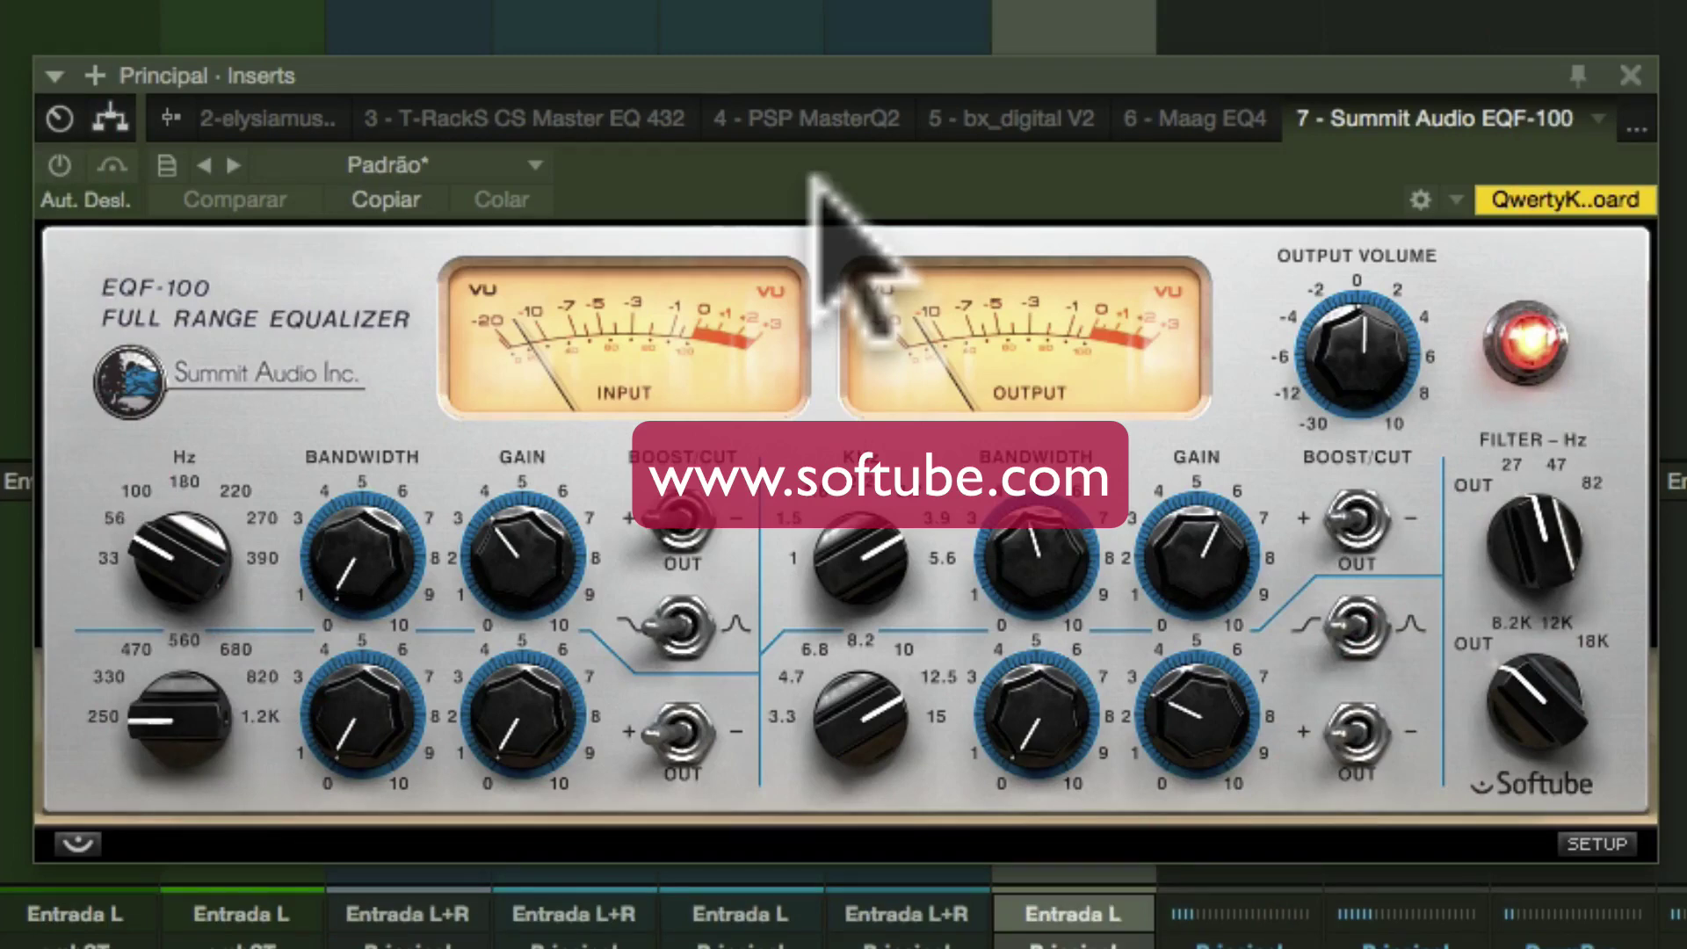
left_click(815, 180)
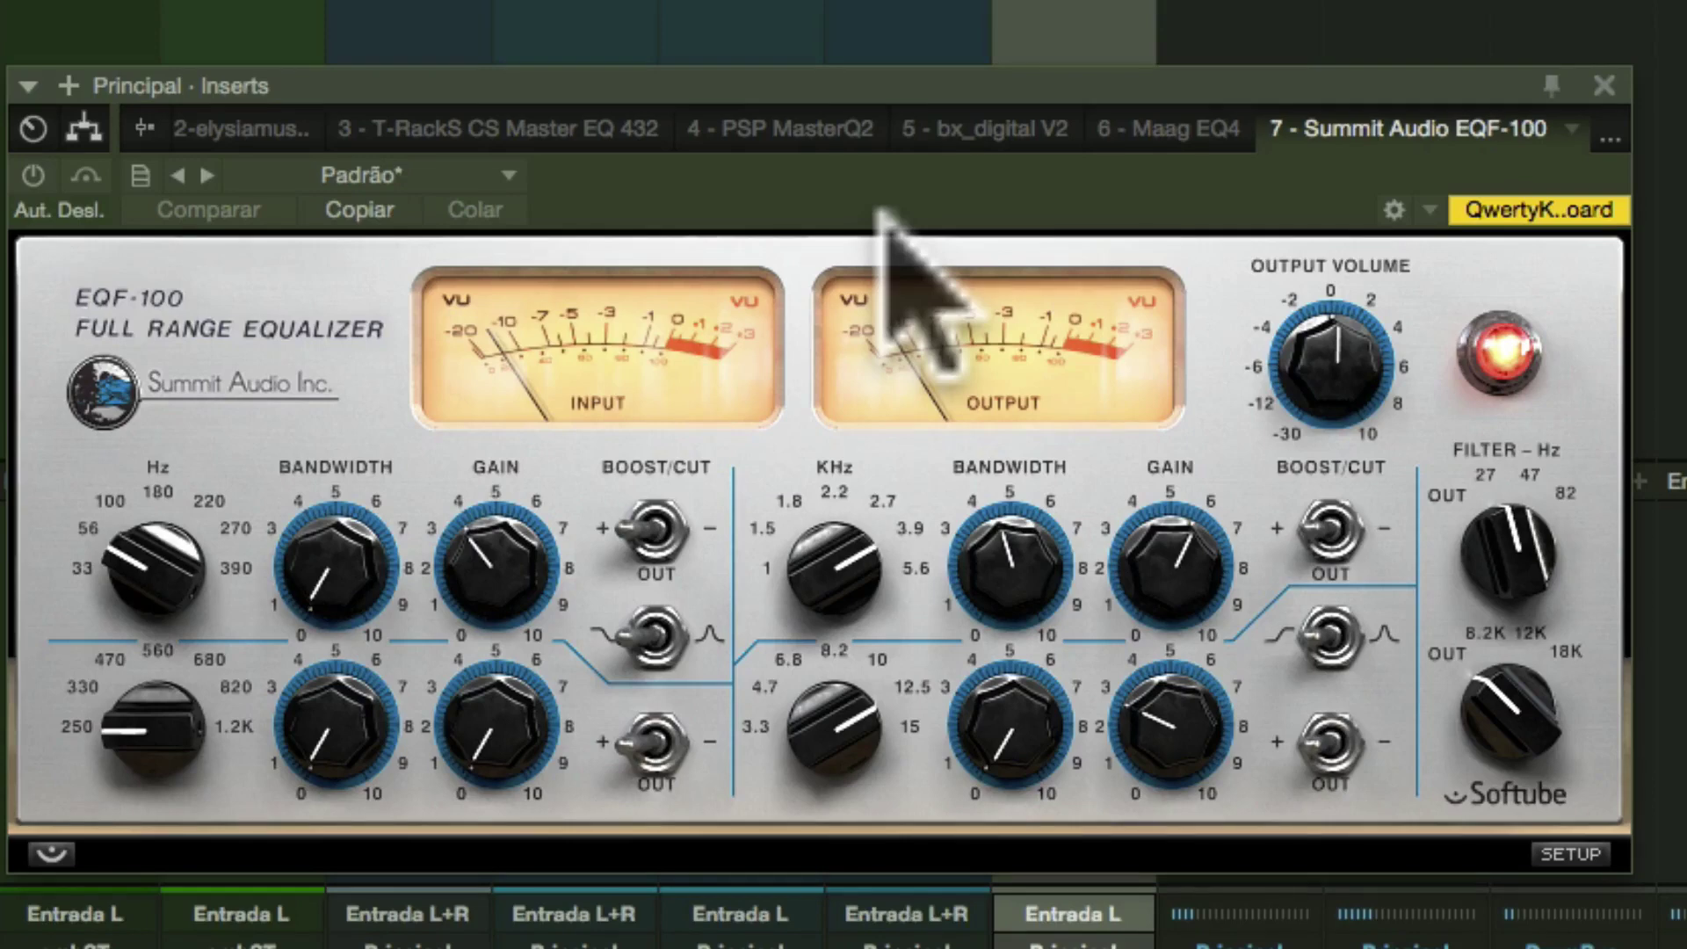
Activate the Summit Audio EQF-100 while the song plays and compare its sound by switching bypass on and off twice.
left_click(32, 172)
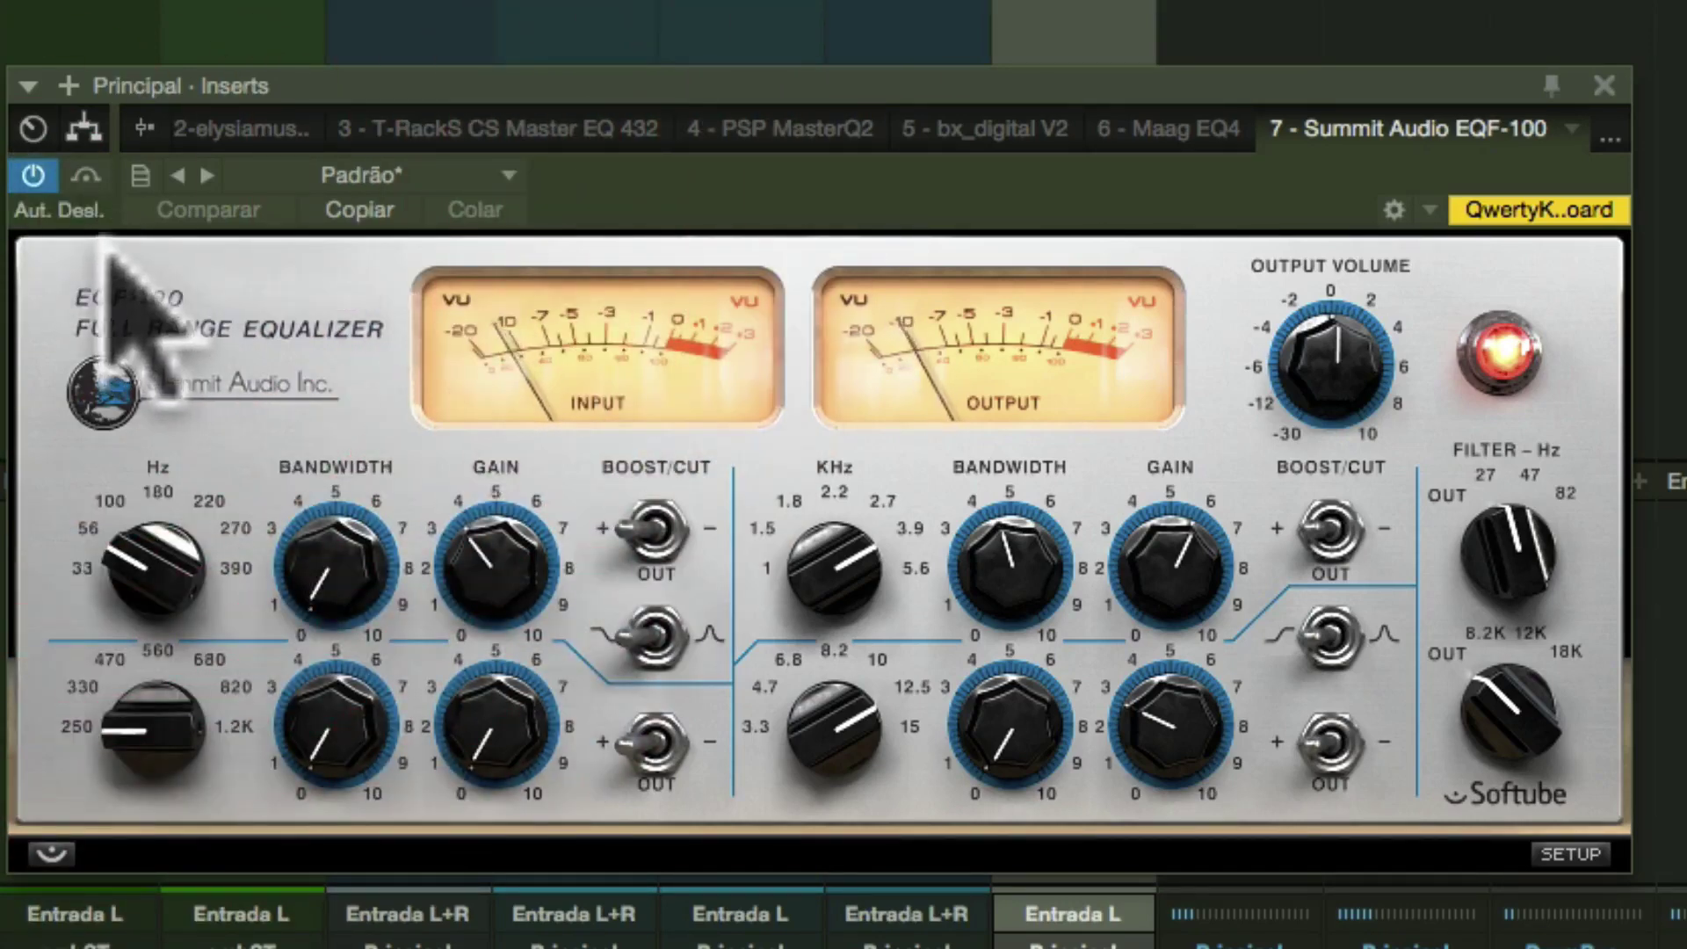
left_click(85, 175)
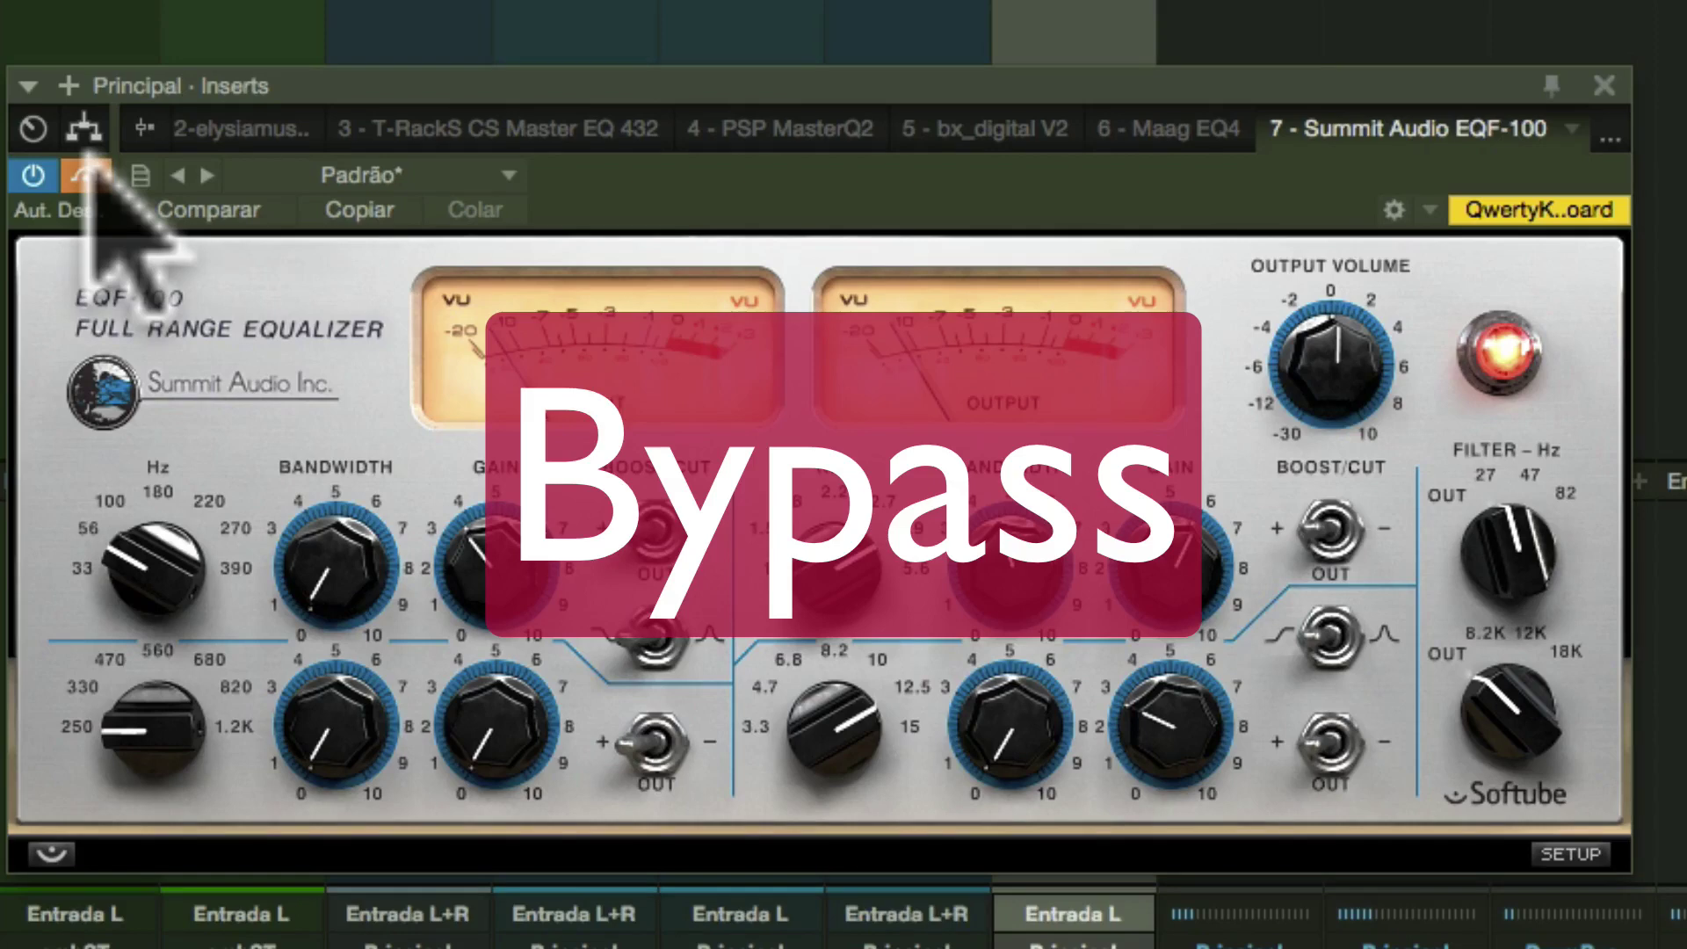
left_click(85, 175)
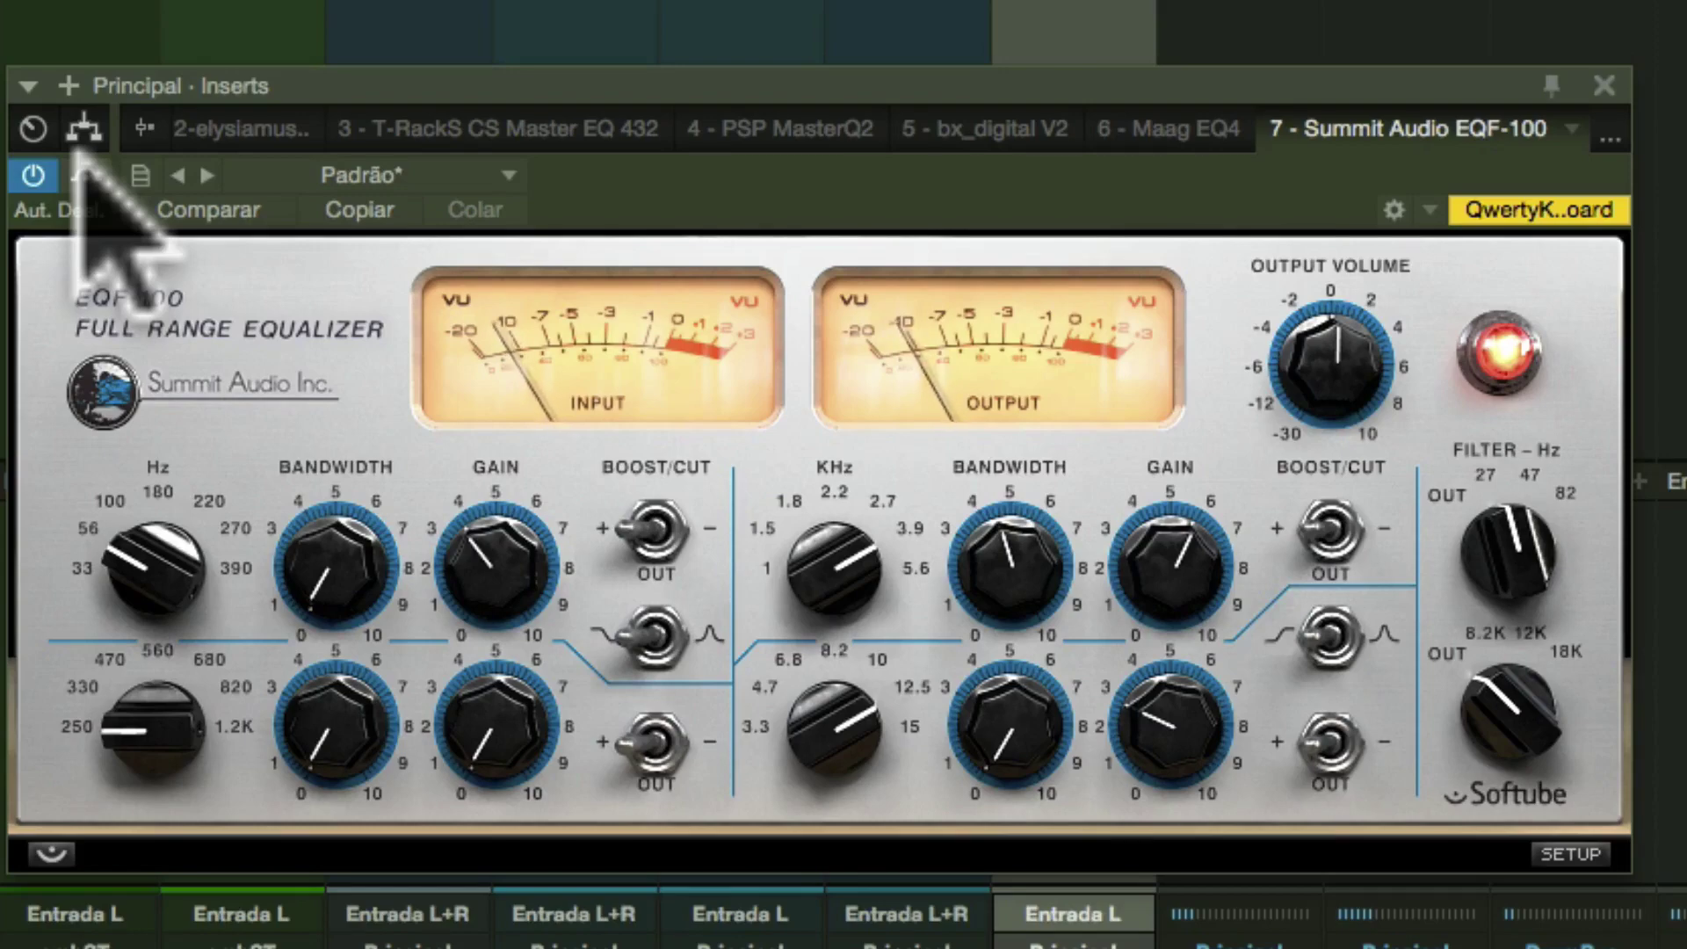
left_click(85, 171)
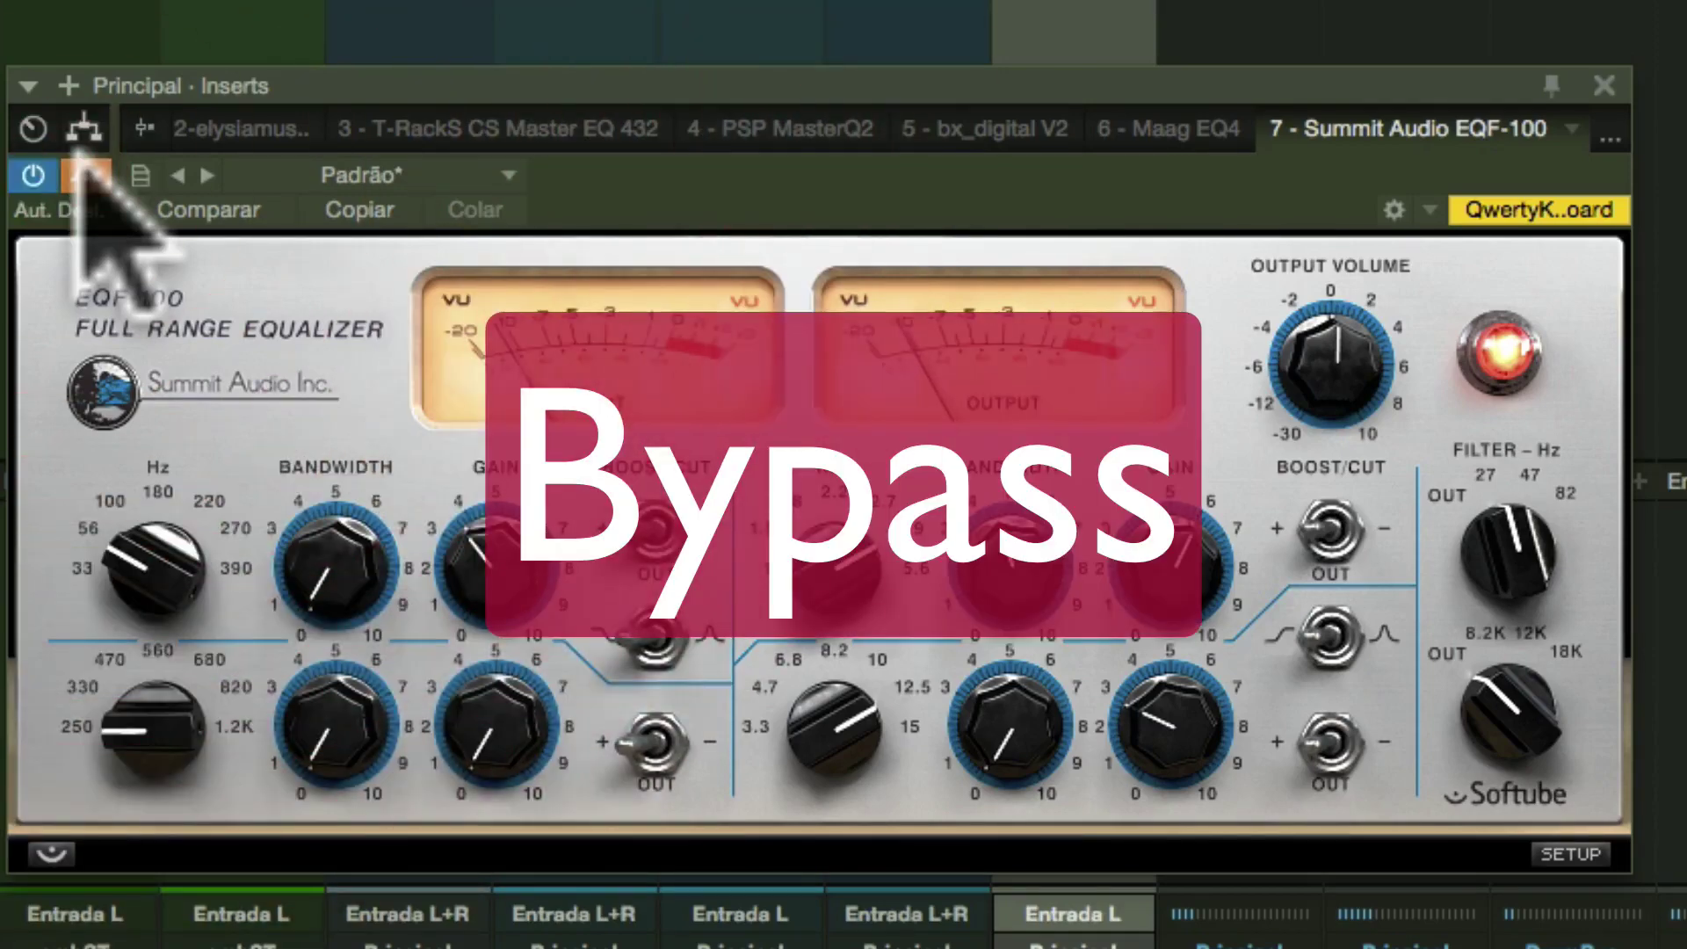
left_click(85, 173)
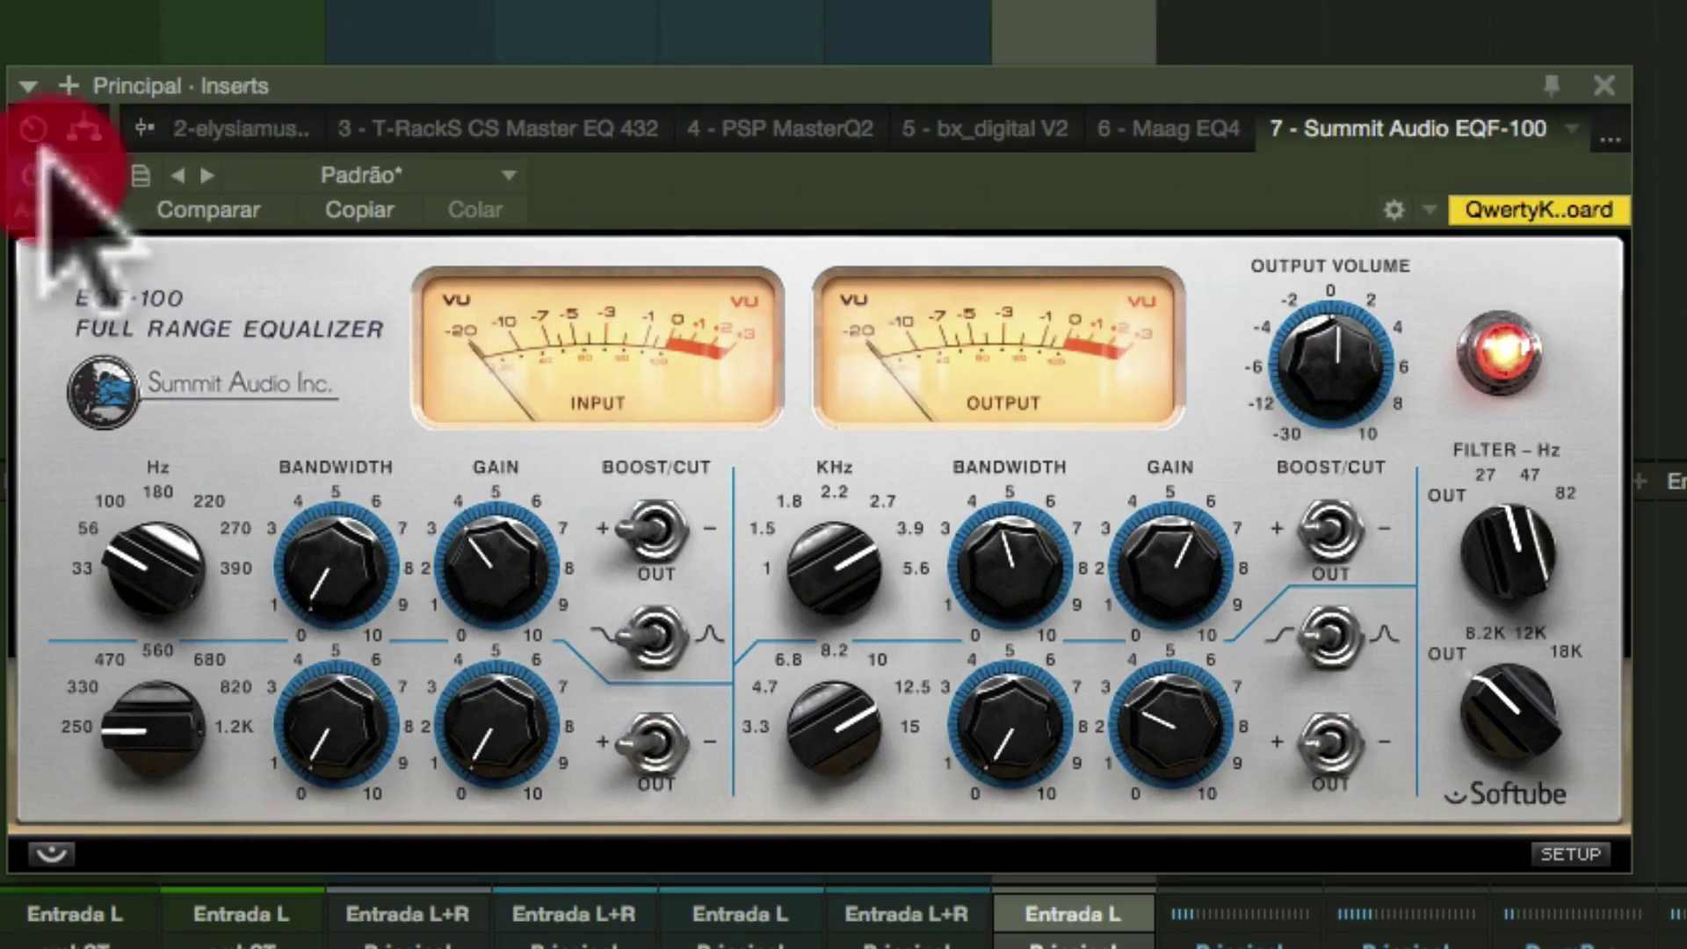
Show the SPL Passeq insert of the Principal channel, activate it and move its window lower over the mixer.
left_click(1608, 137)
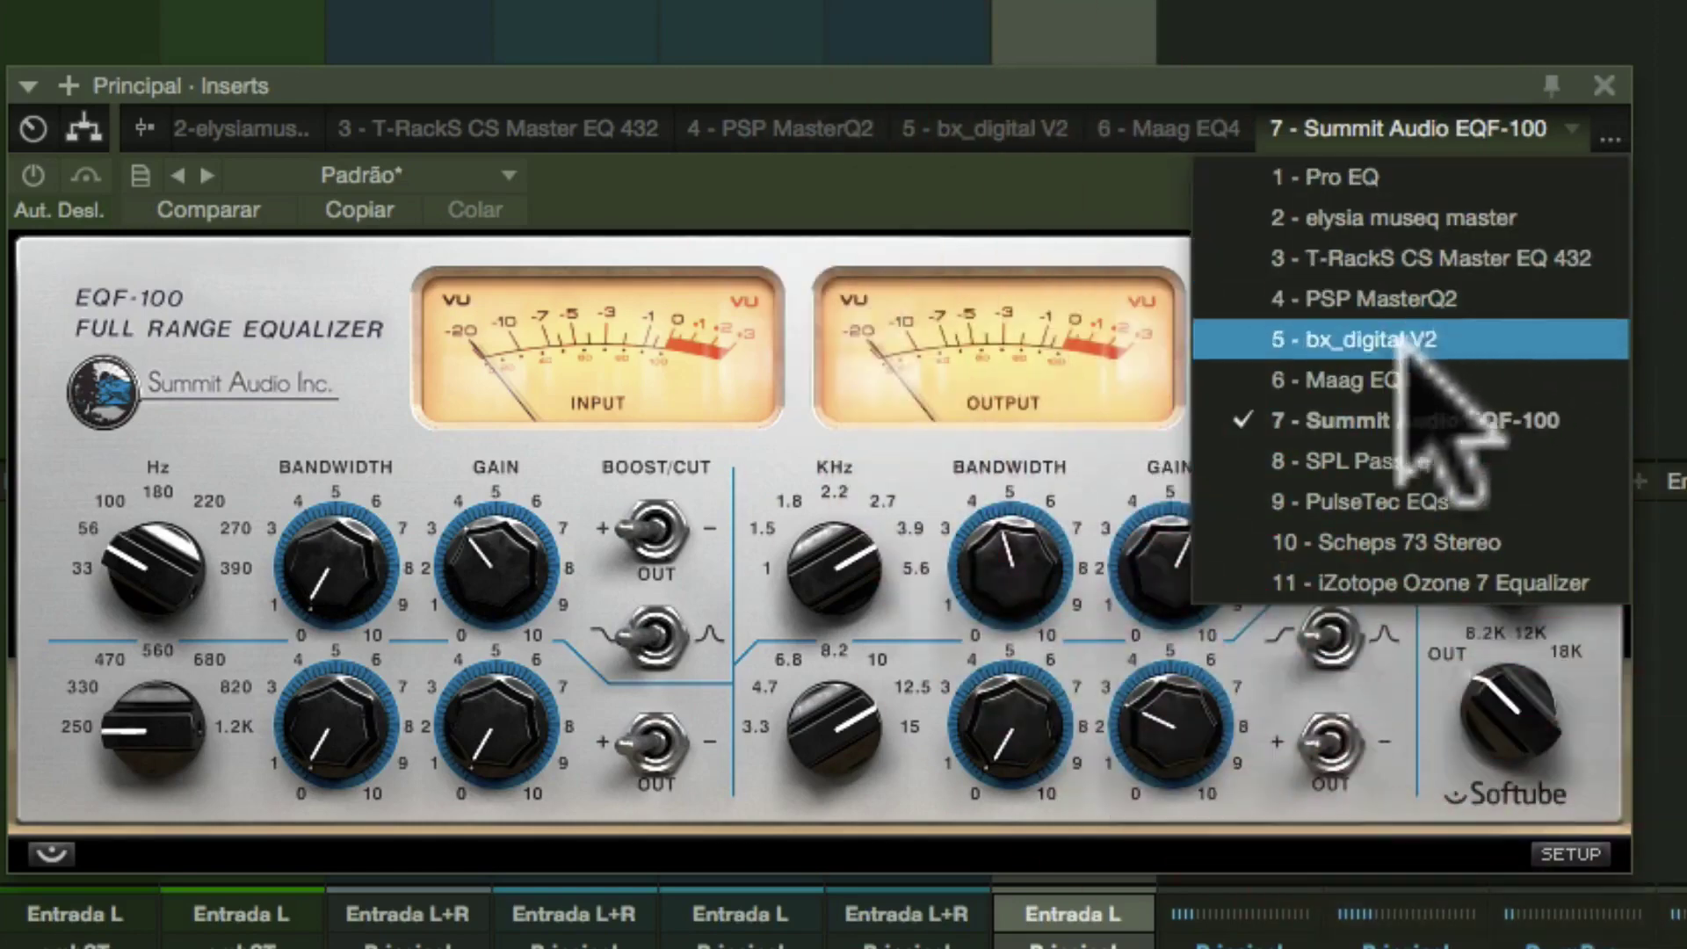
left_click(1389, 463)
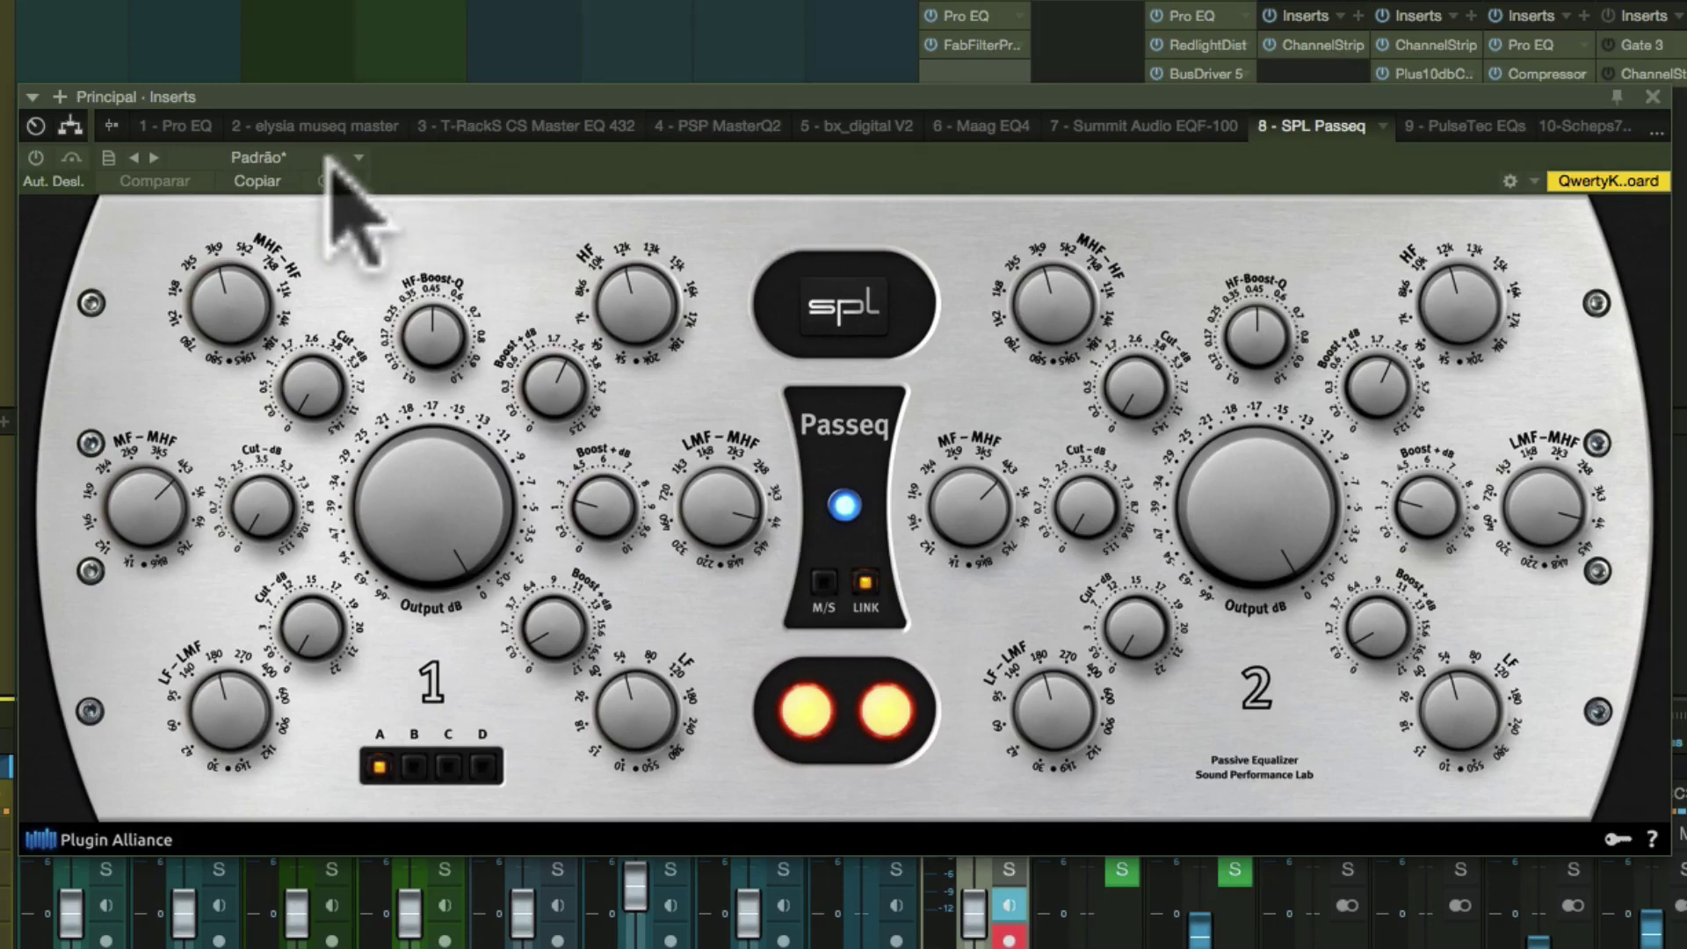
left_click(38, 142)
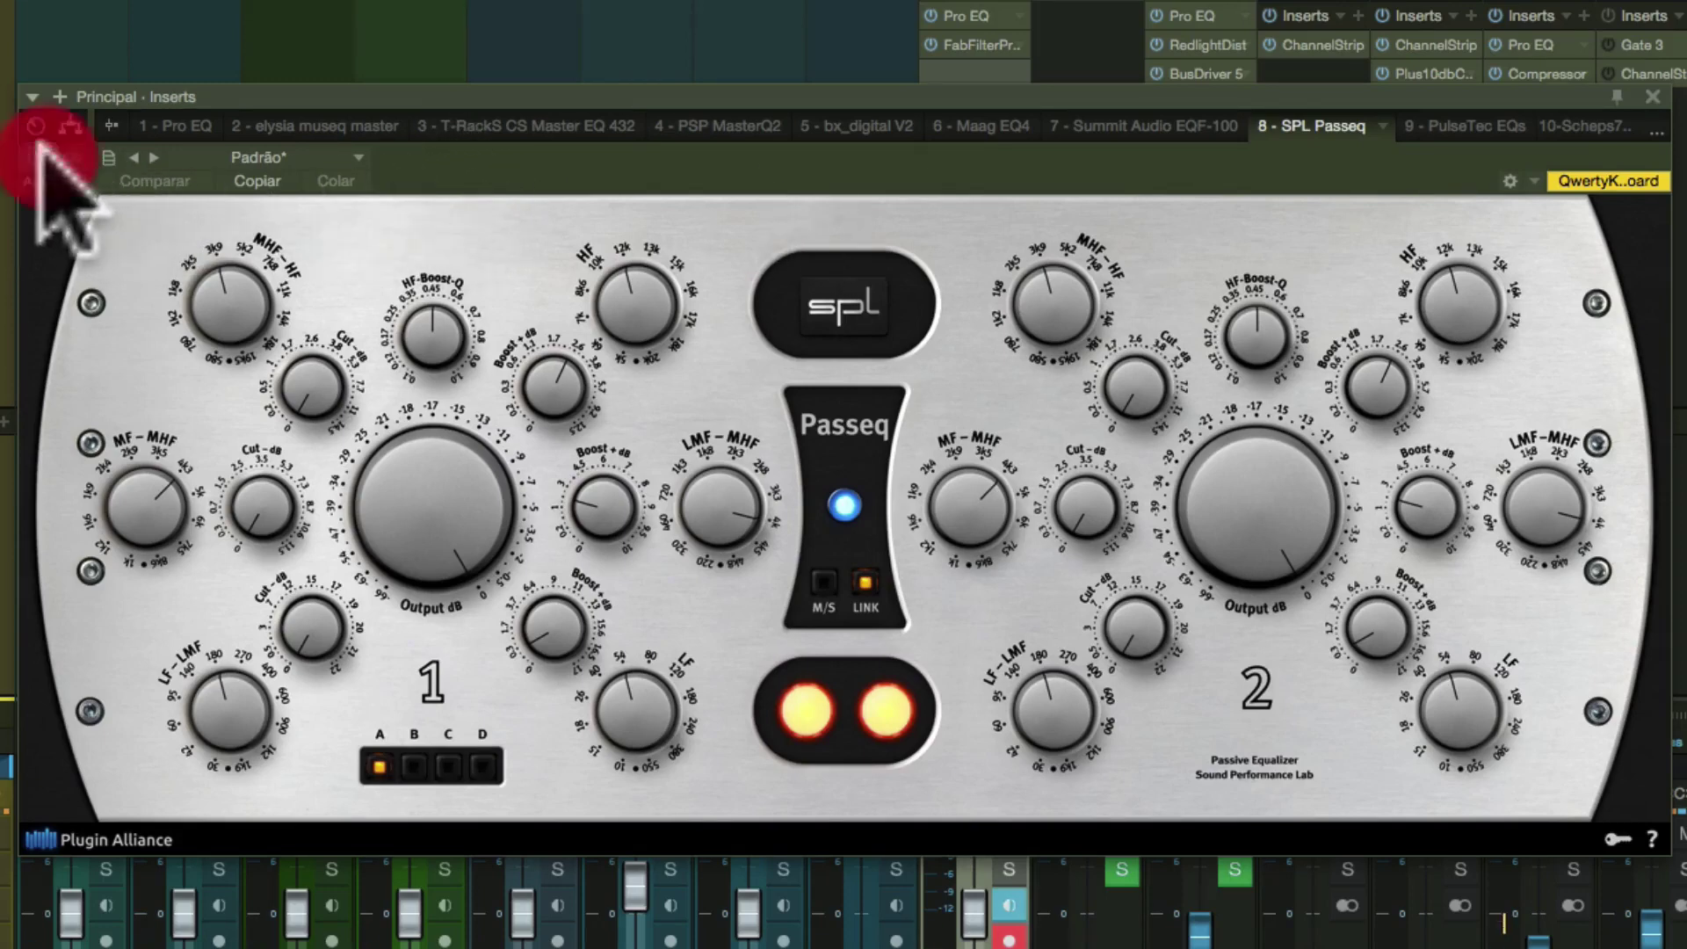
left_click_drag(408, 174, 421, 197)
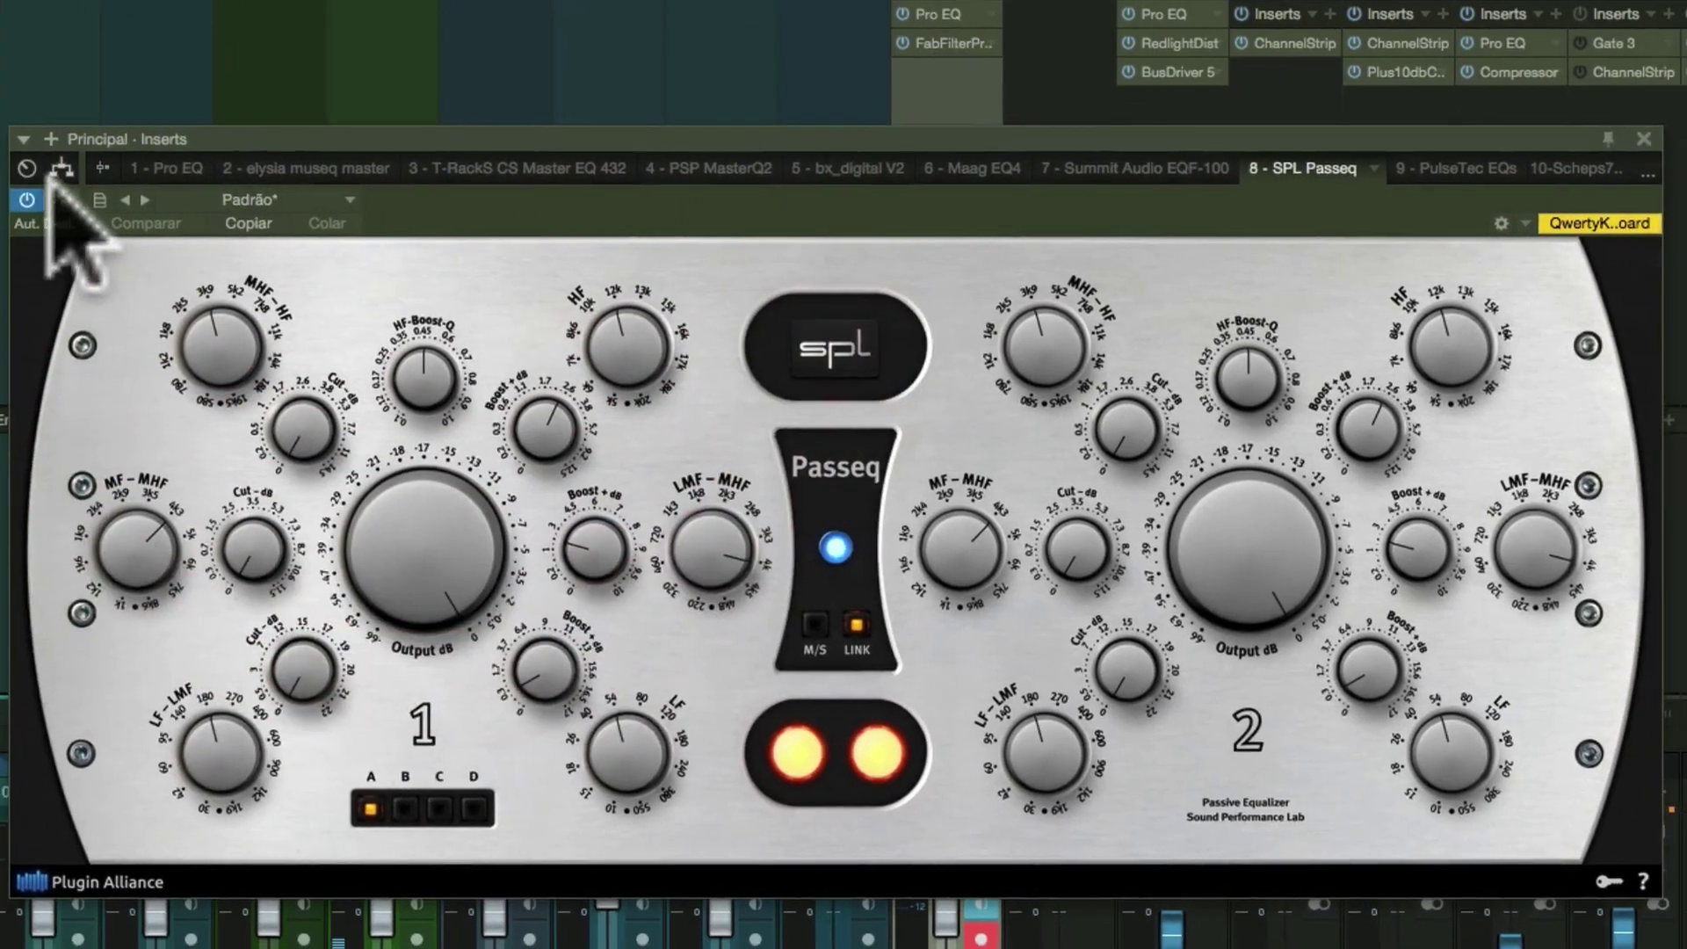
Compare the SPL Passeq sound by switching its bypass on and off twice, and deactivate the equalizer.
left_click(84, 181)
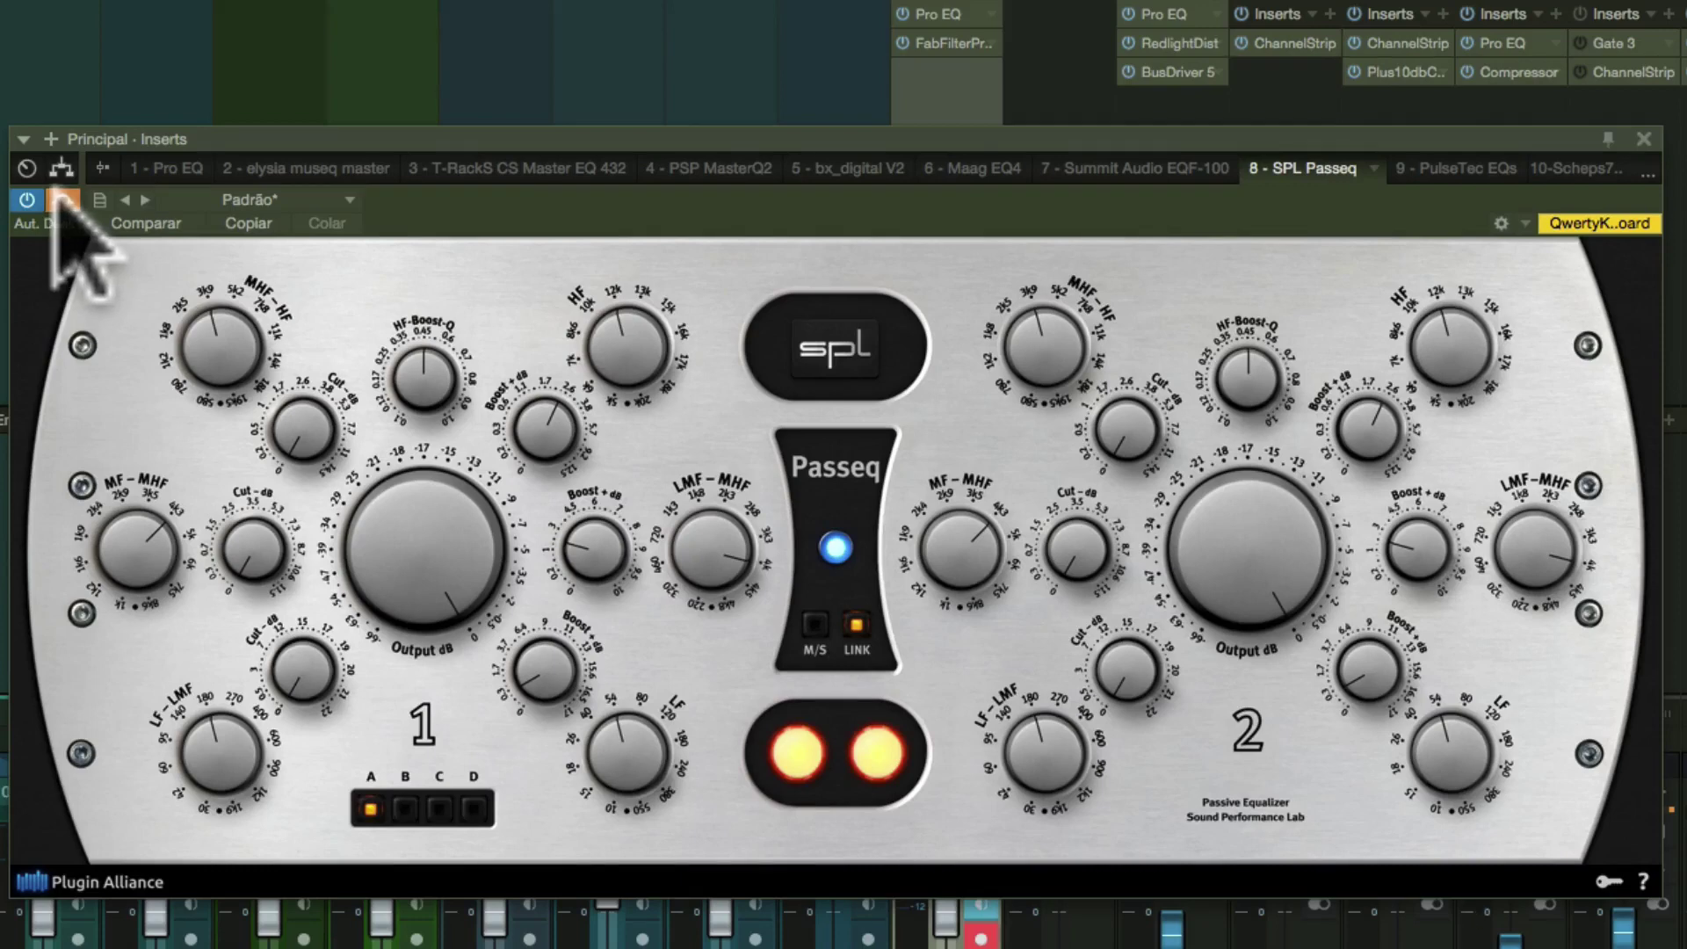
left_click(61, 199)
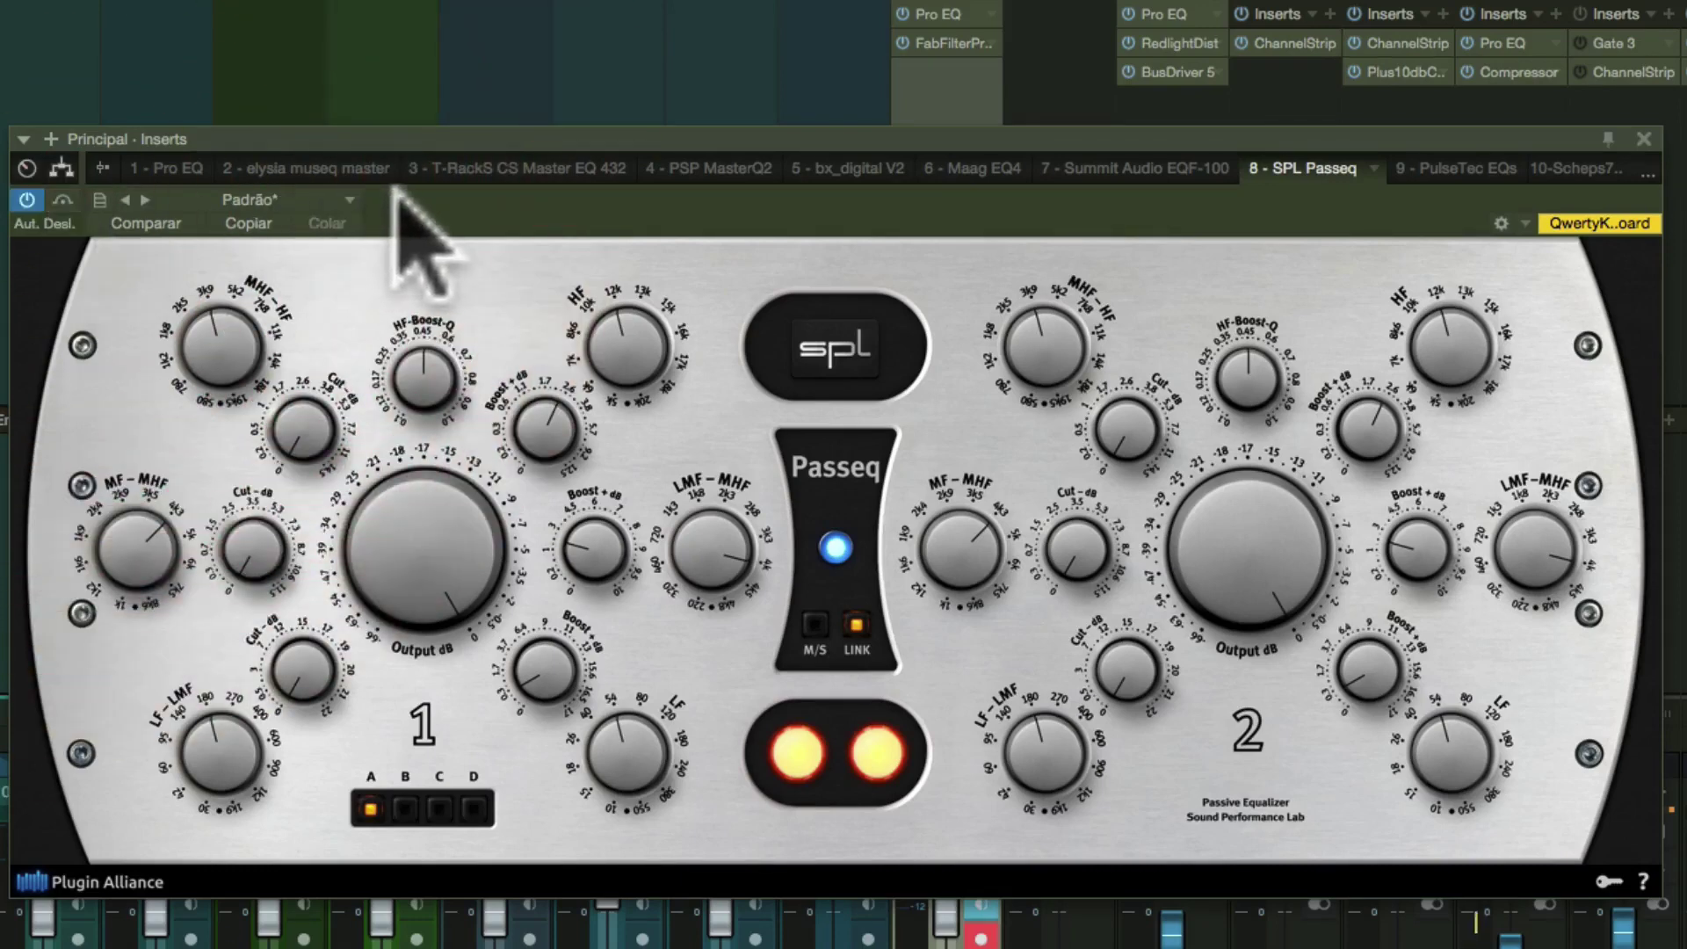
left_click(63, 198)
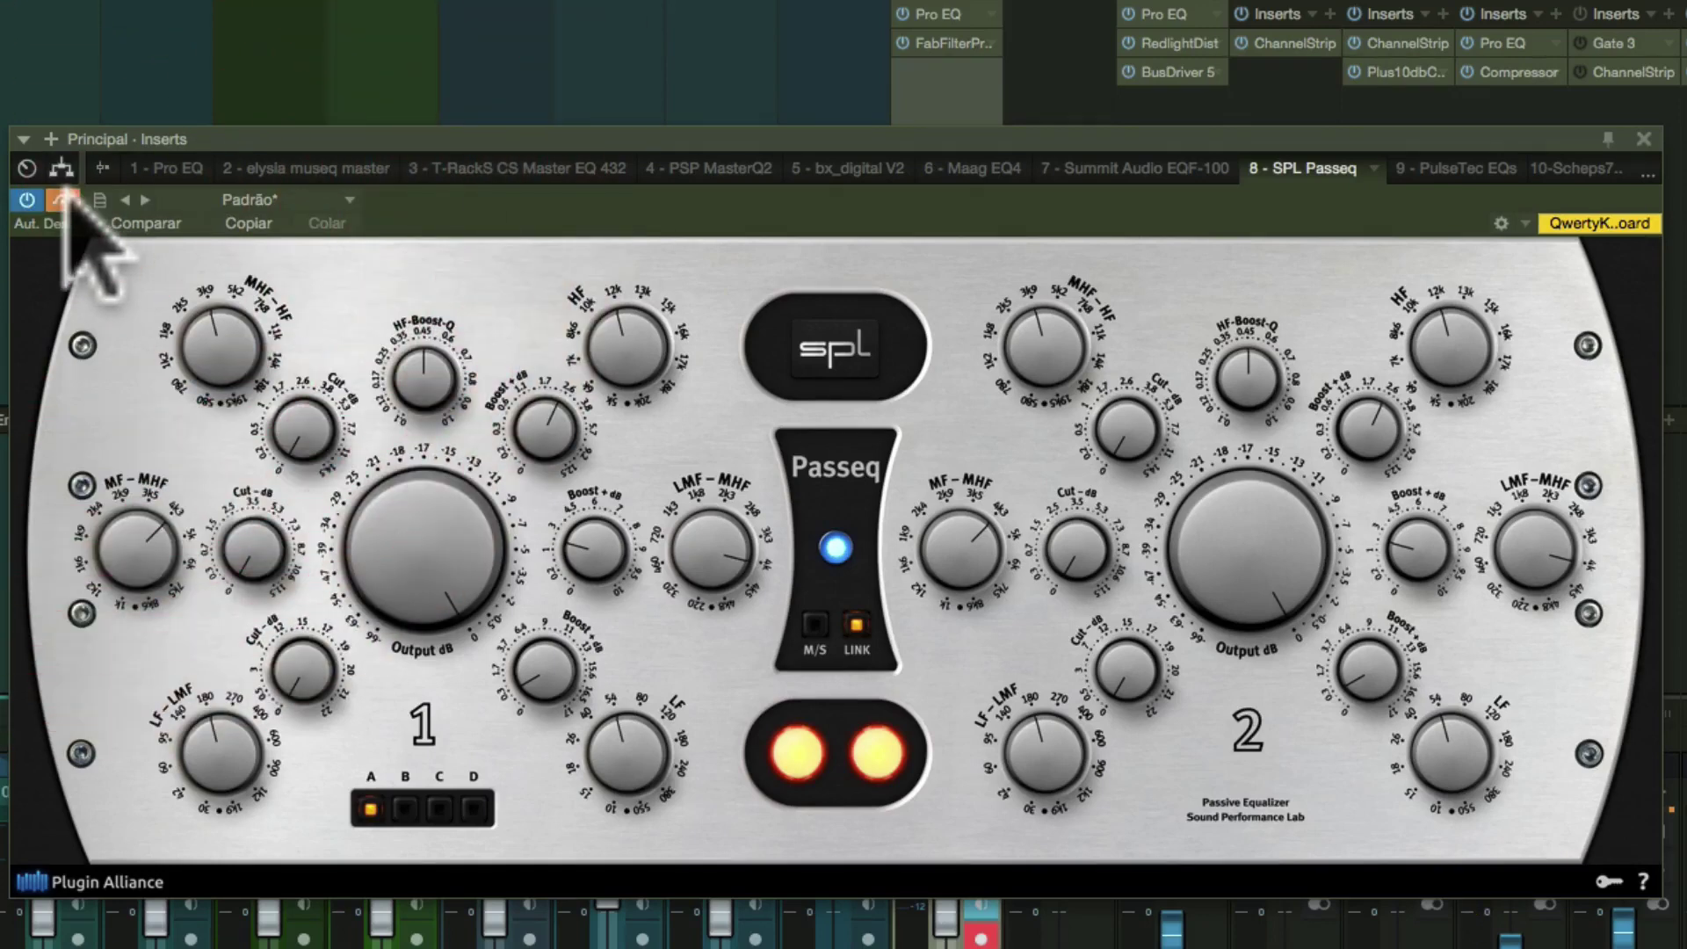
left_click(63, 198)
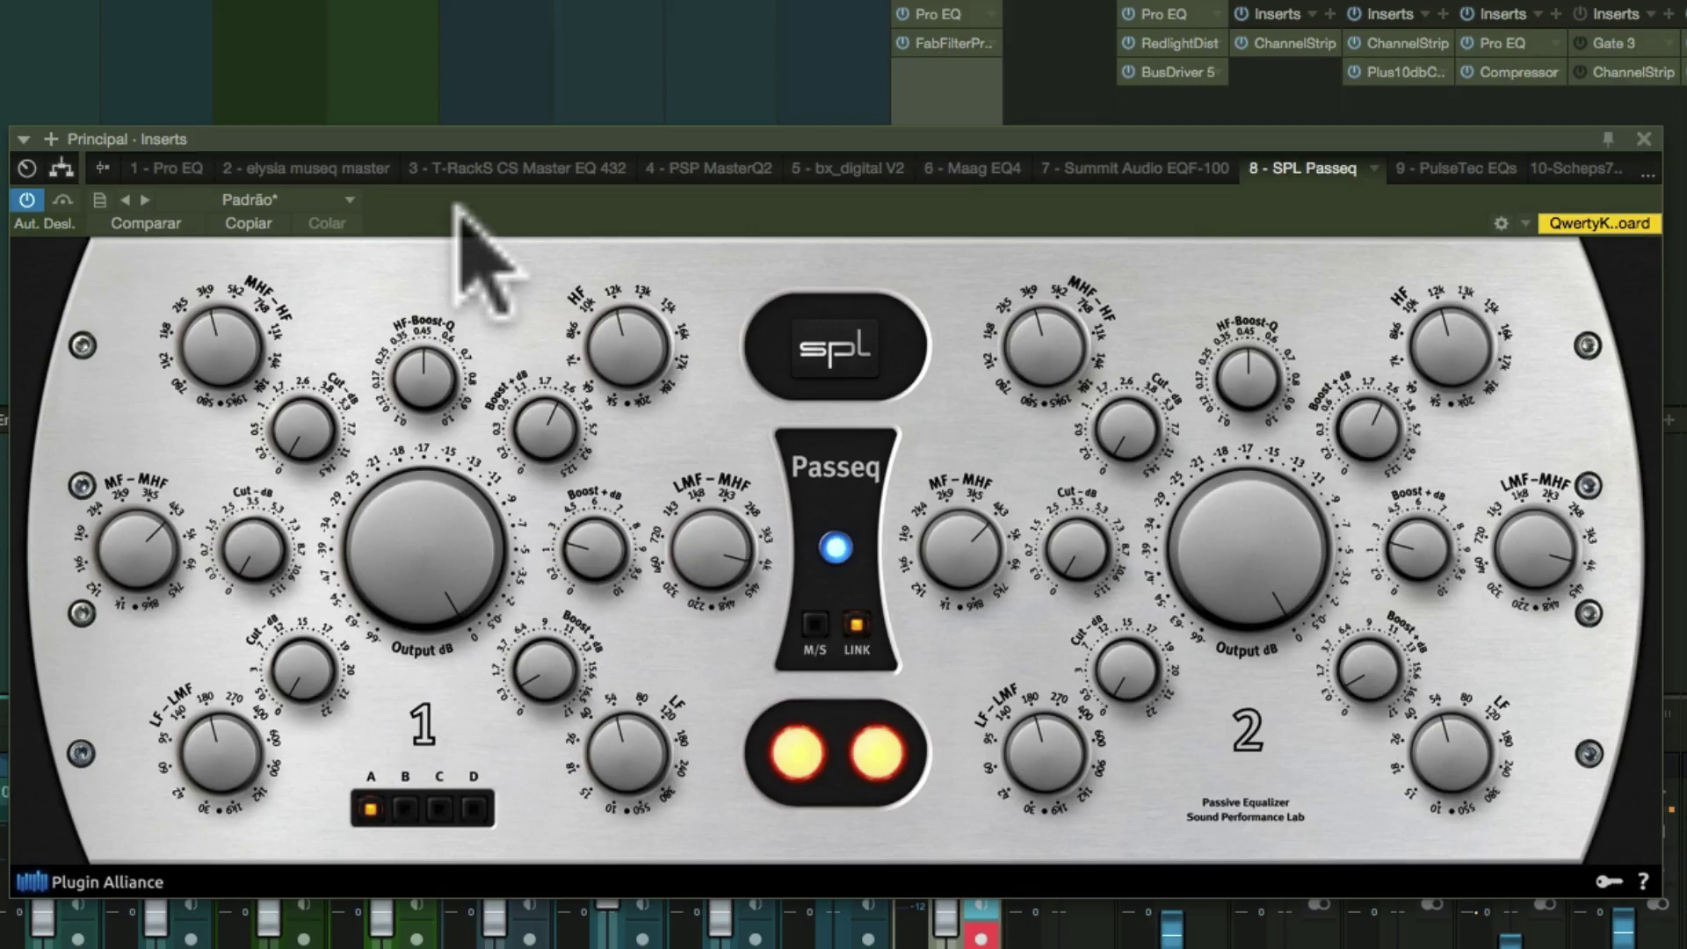
left_click(35, 200)
Show the PulseTec EQs insert of the Principal channel and position its window so that all three rack units are visible.
left_click(1441, 168)
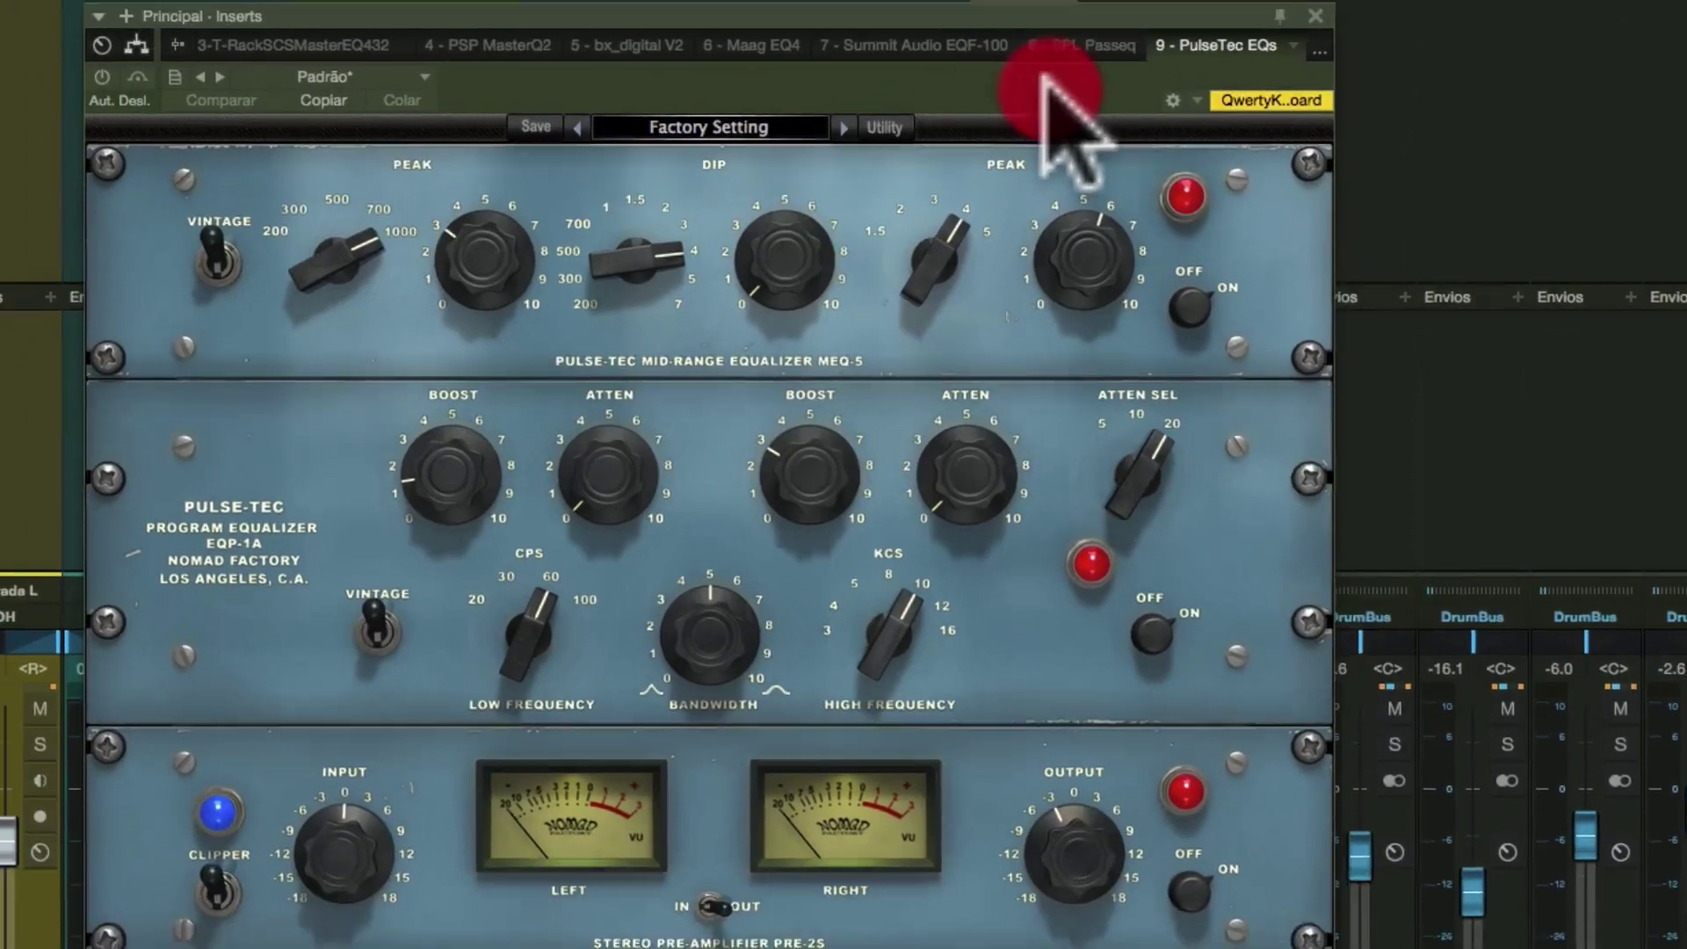
left_click(970, 195)
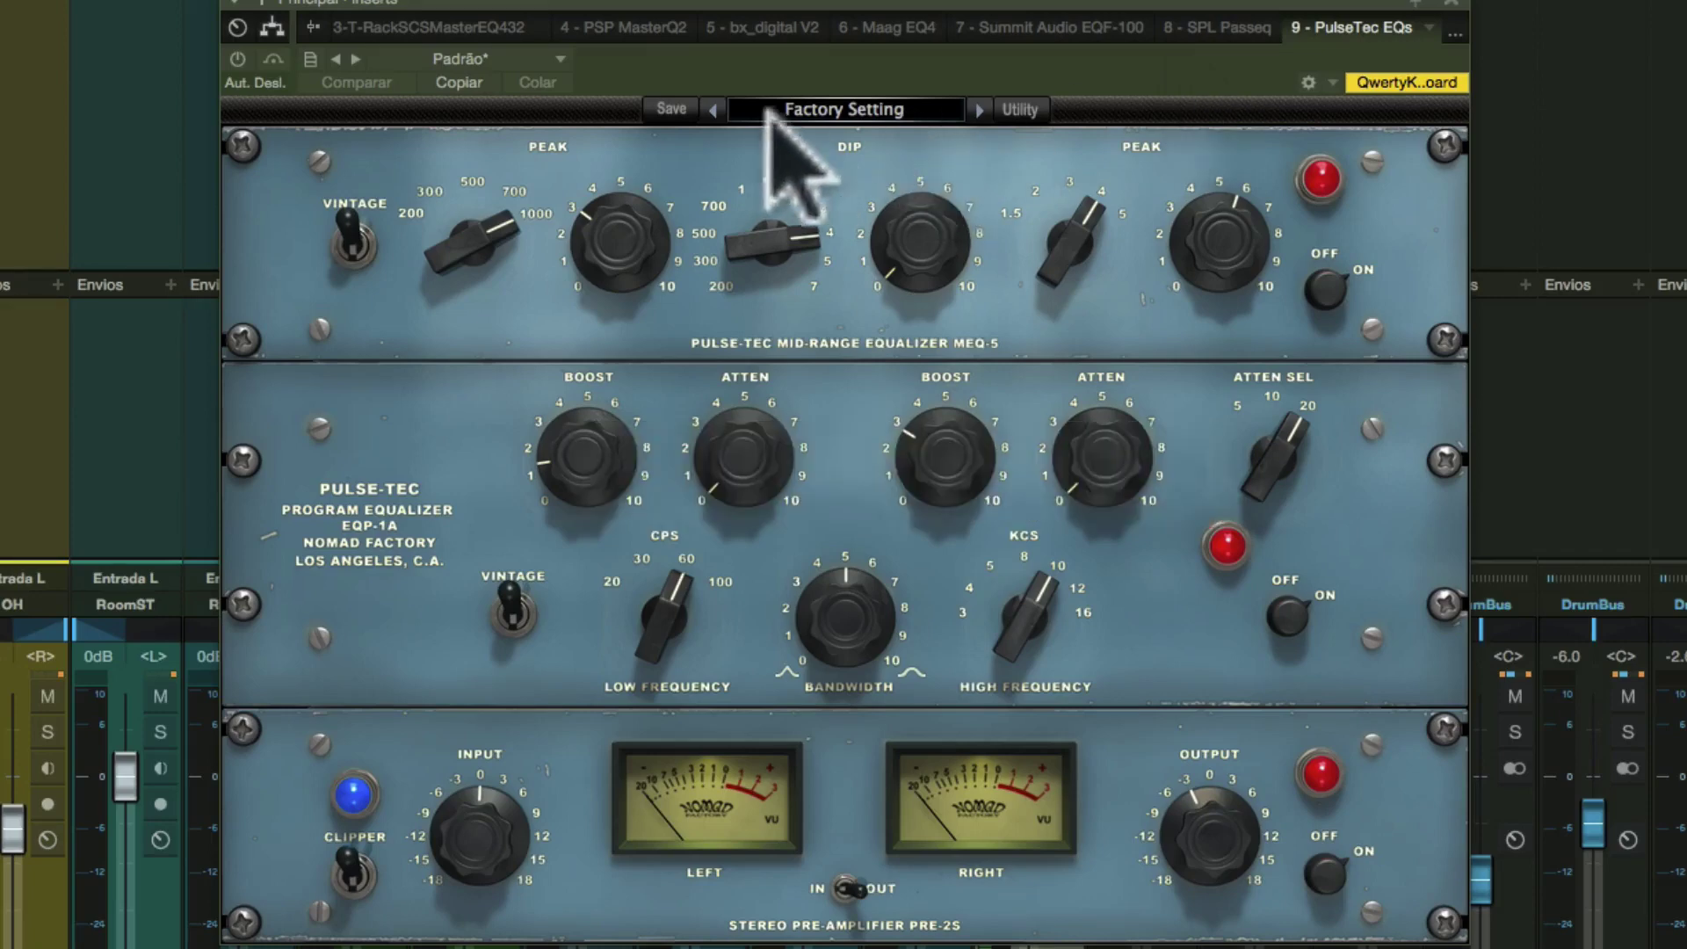
left_click_drag(746, 67, 729, 33)
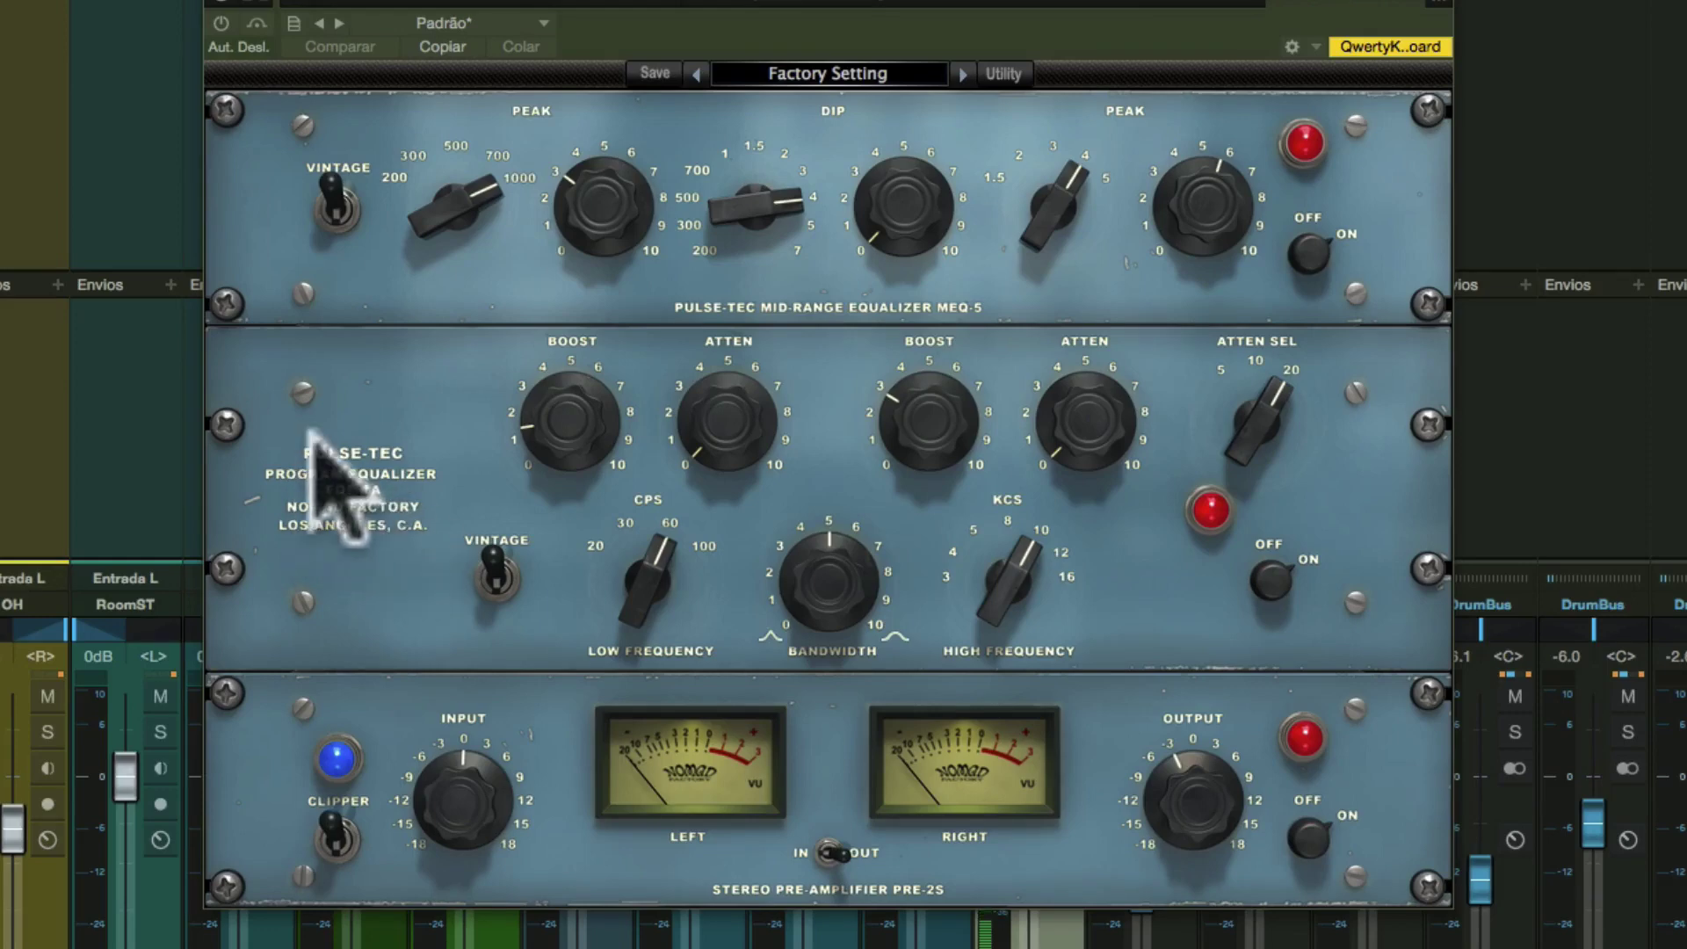
left_click_drag(689, 37, 726, 46)
Activate the PulseTec EQs while the song plays and compare the sound by switching bypass on and off twice.
left_click(264, 46)
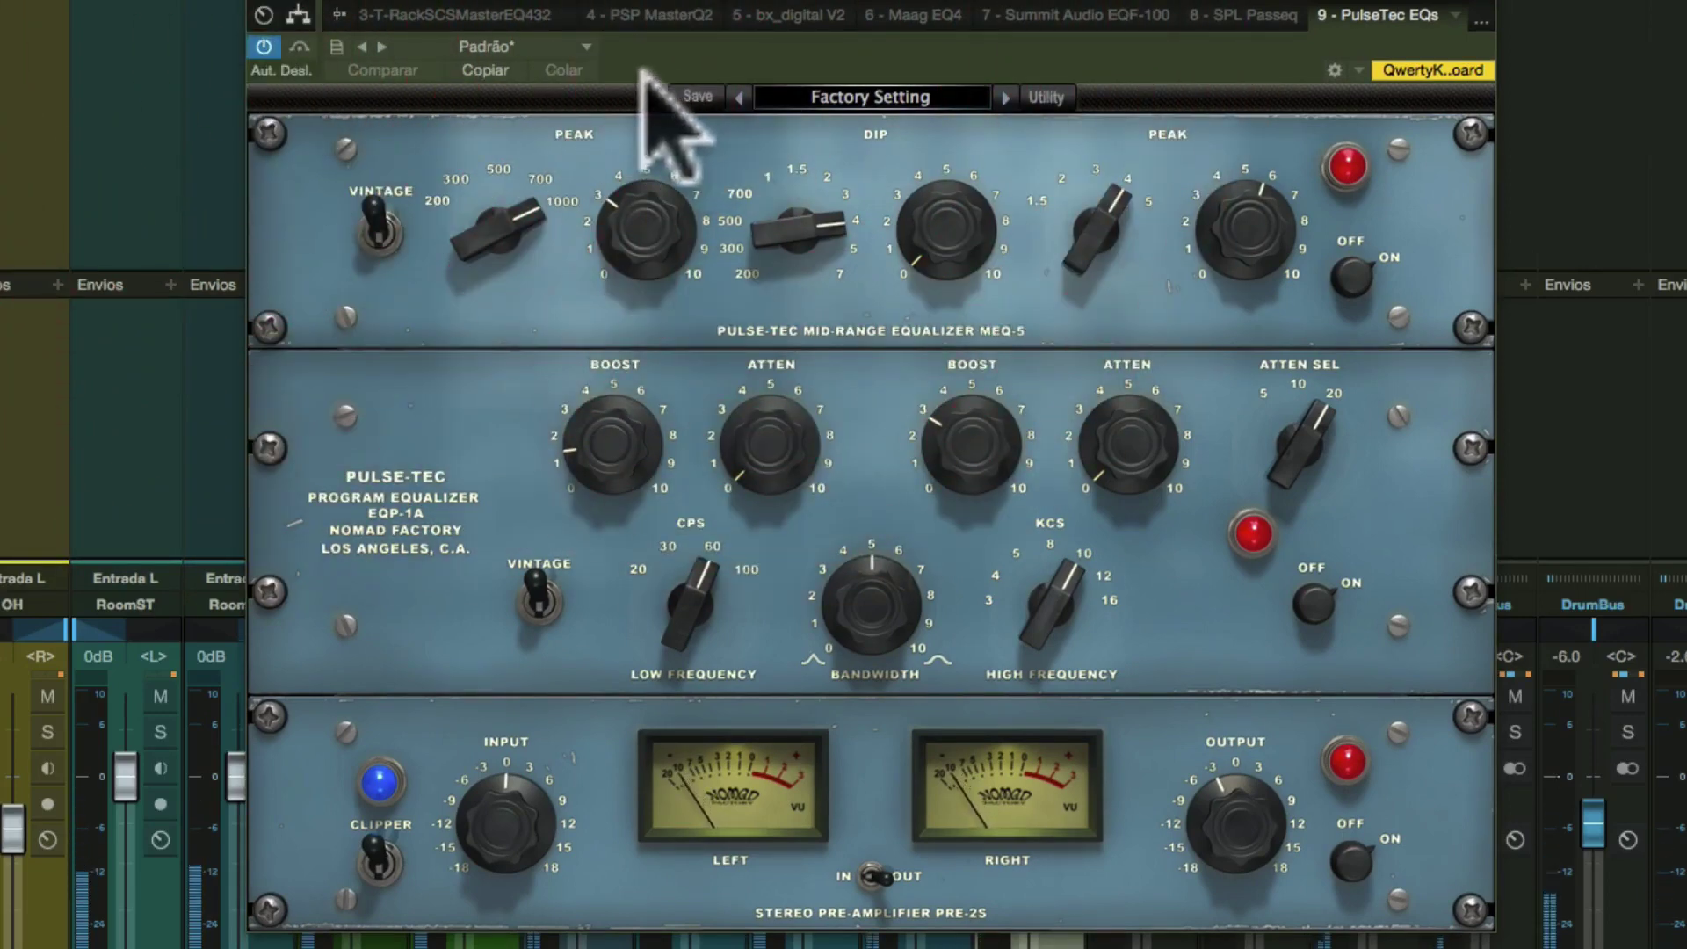
left_click_drag(707, 58, 735, 46)
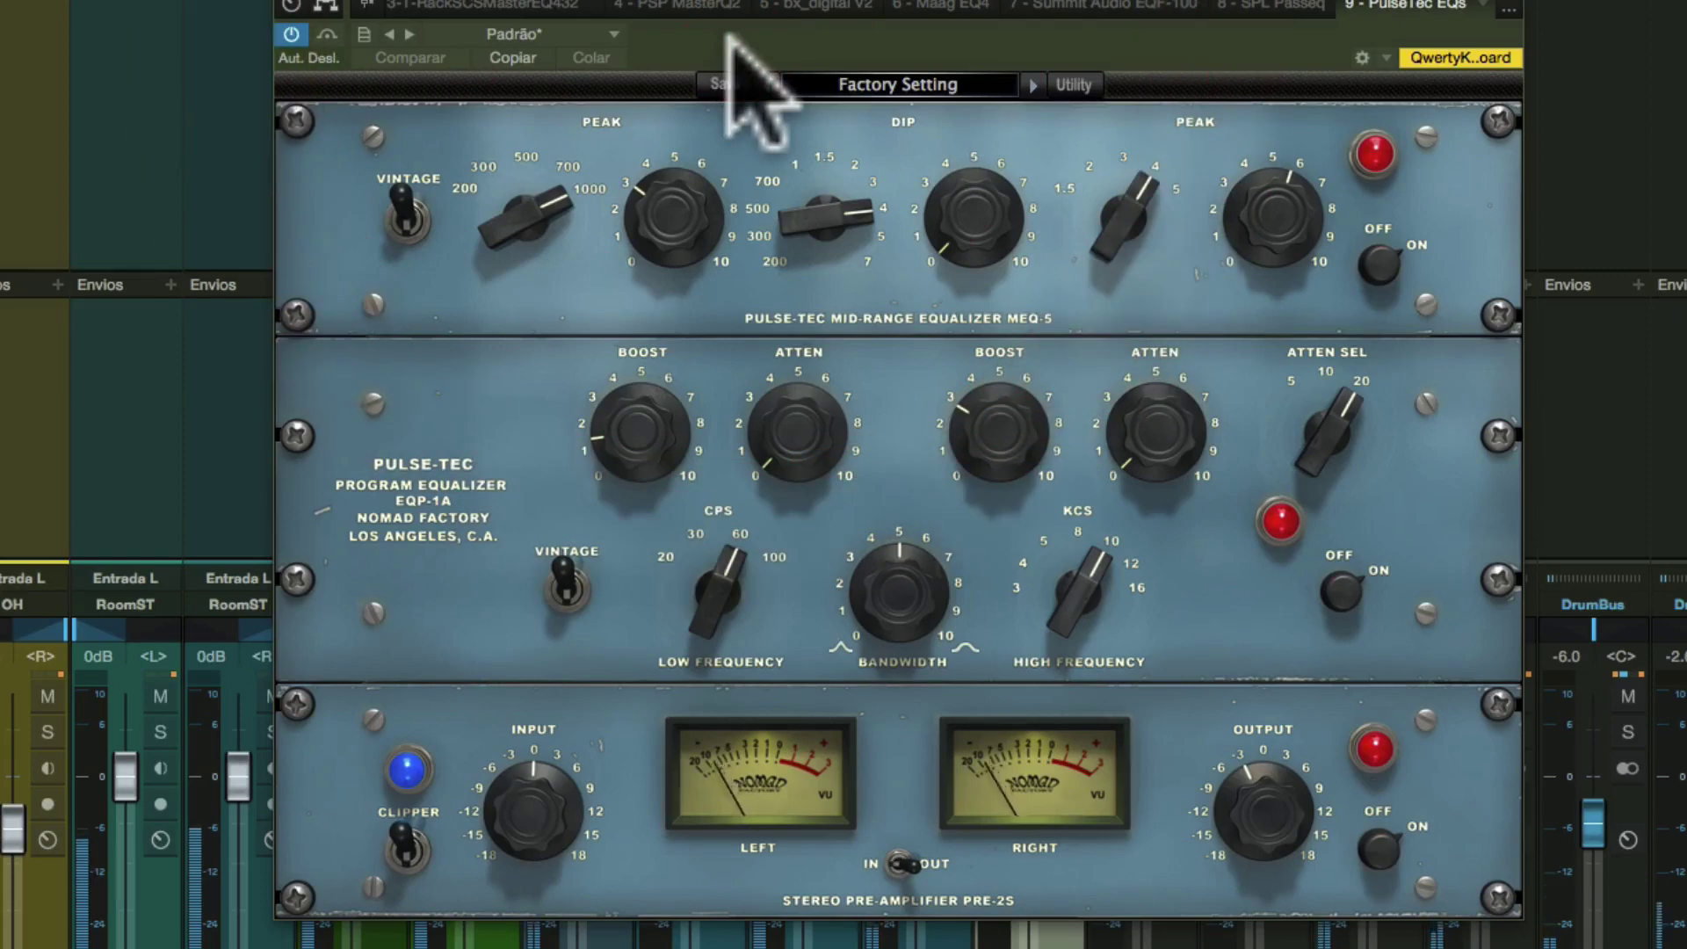
left_click(328, 36)
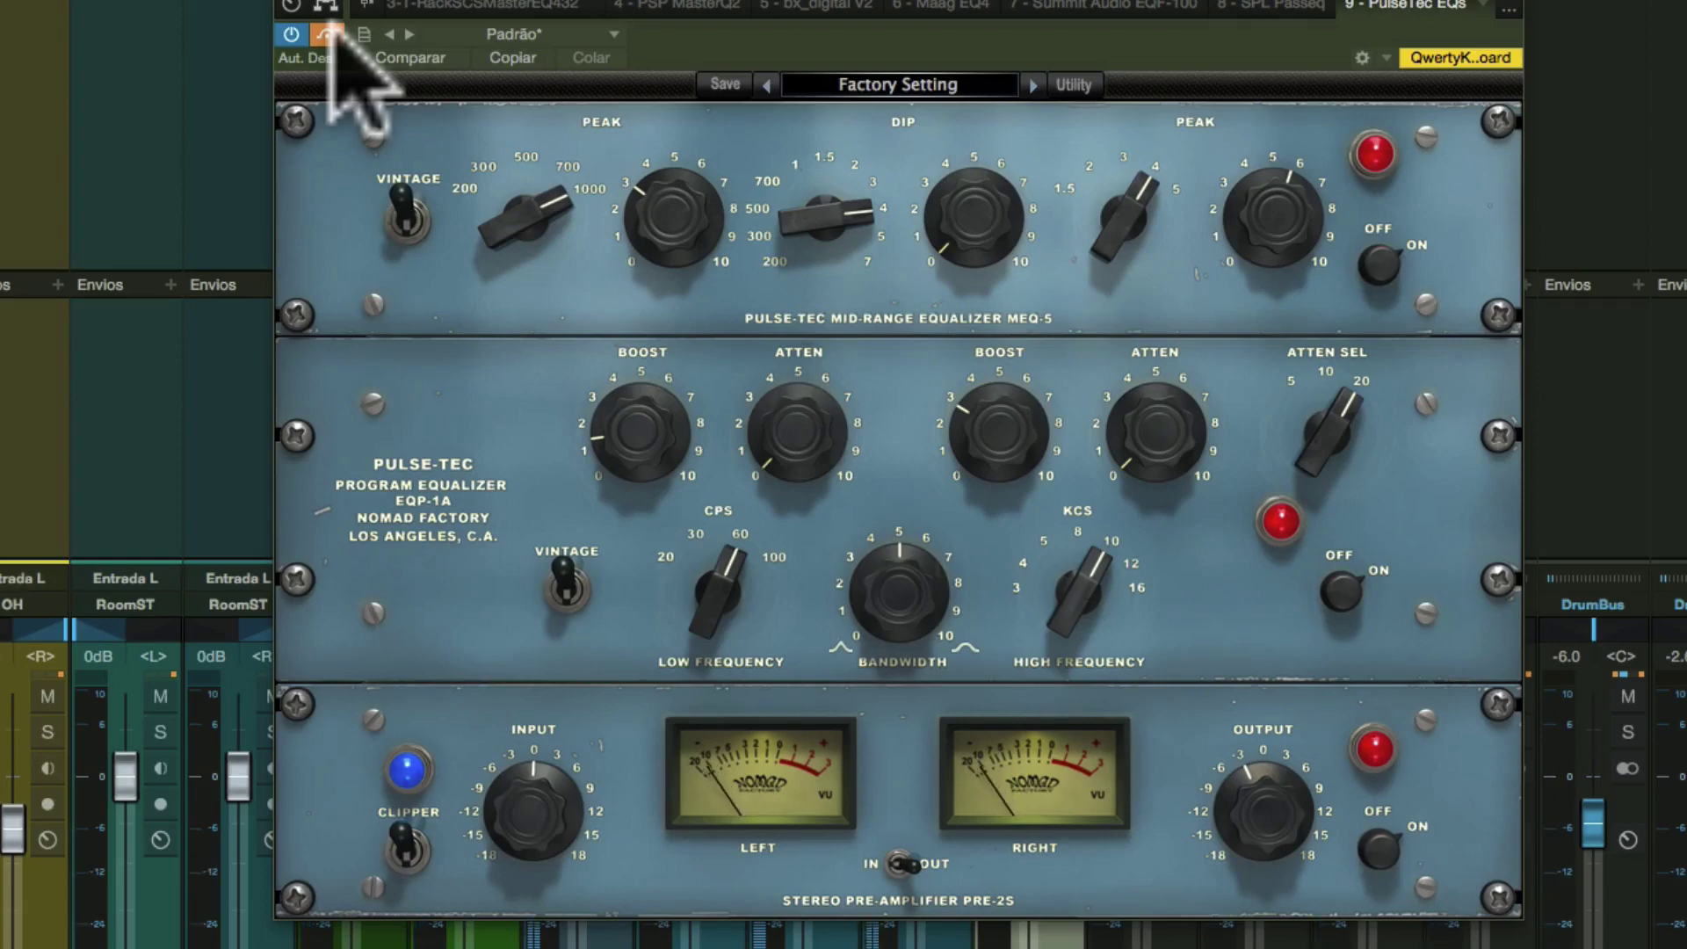
left_click(332, 37)
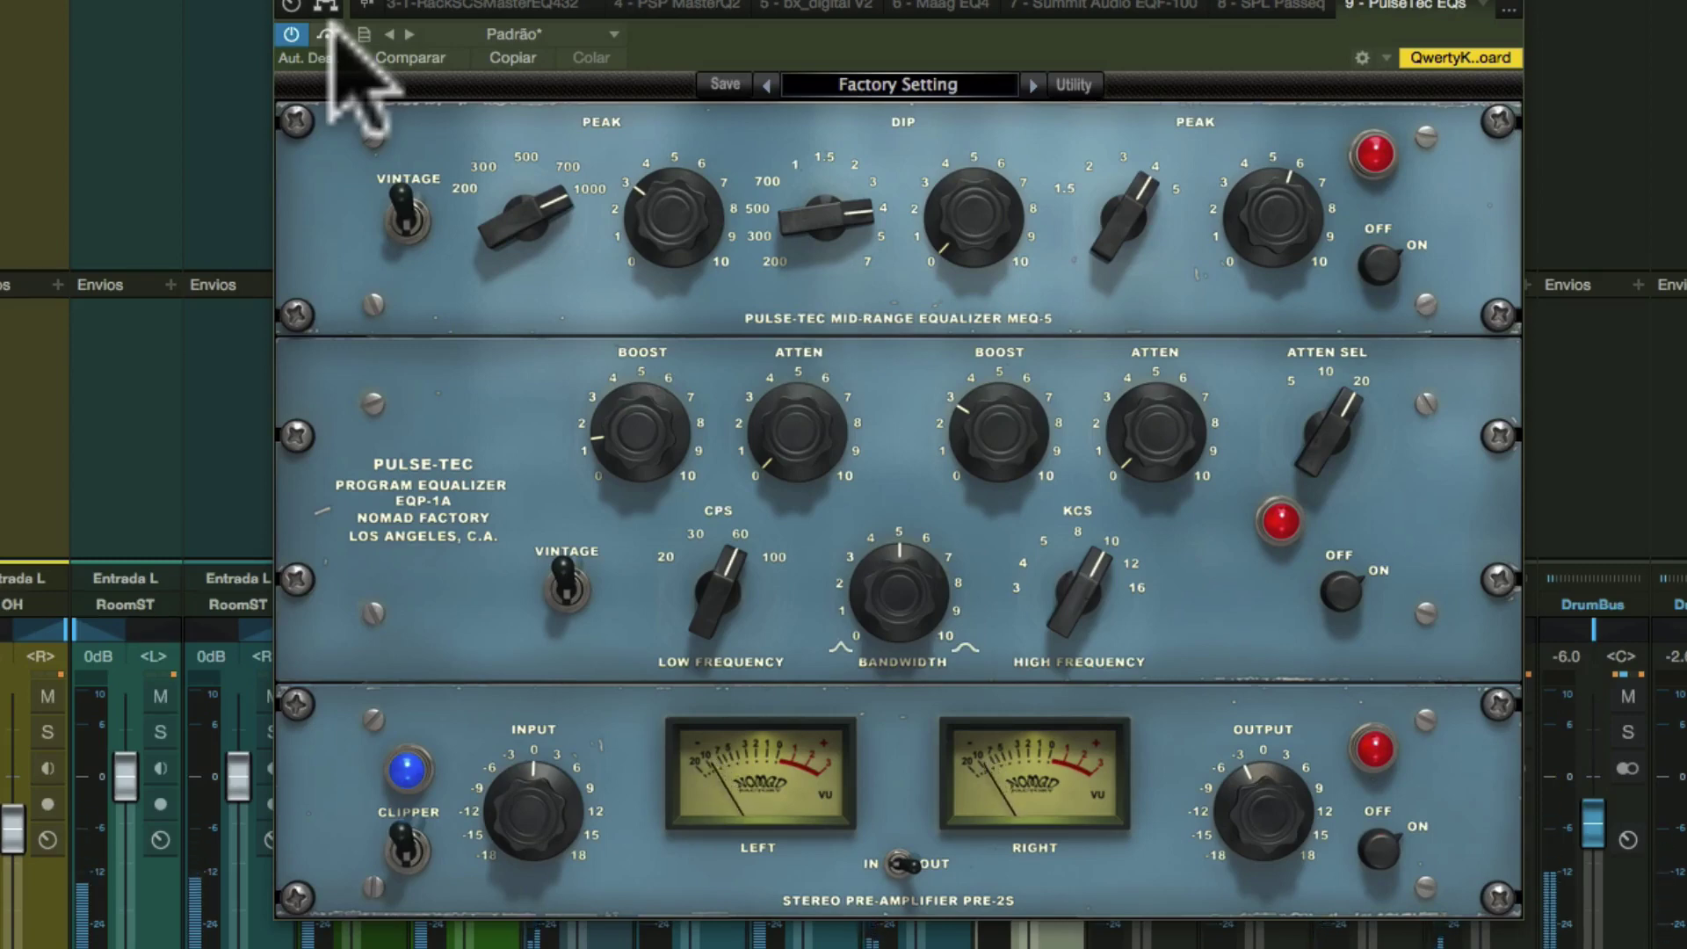
left_click(332, 37)
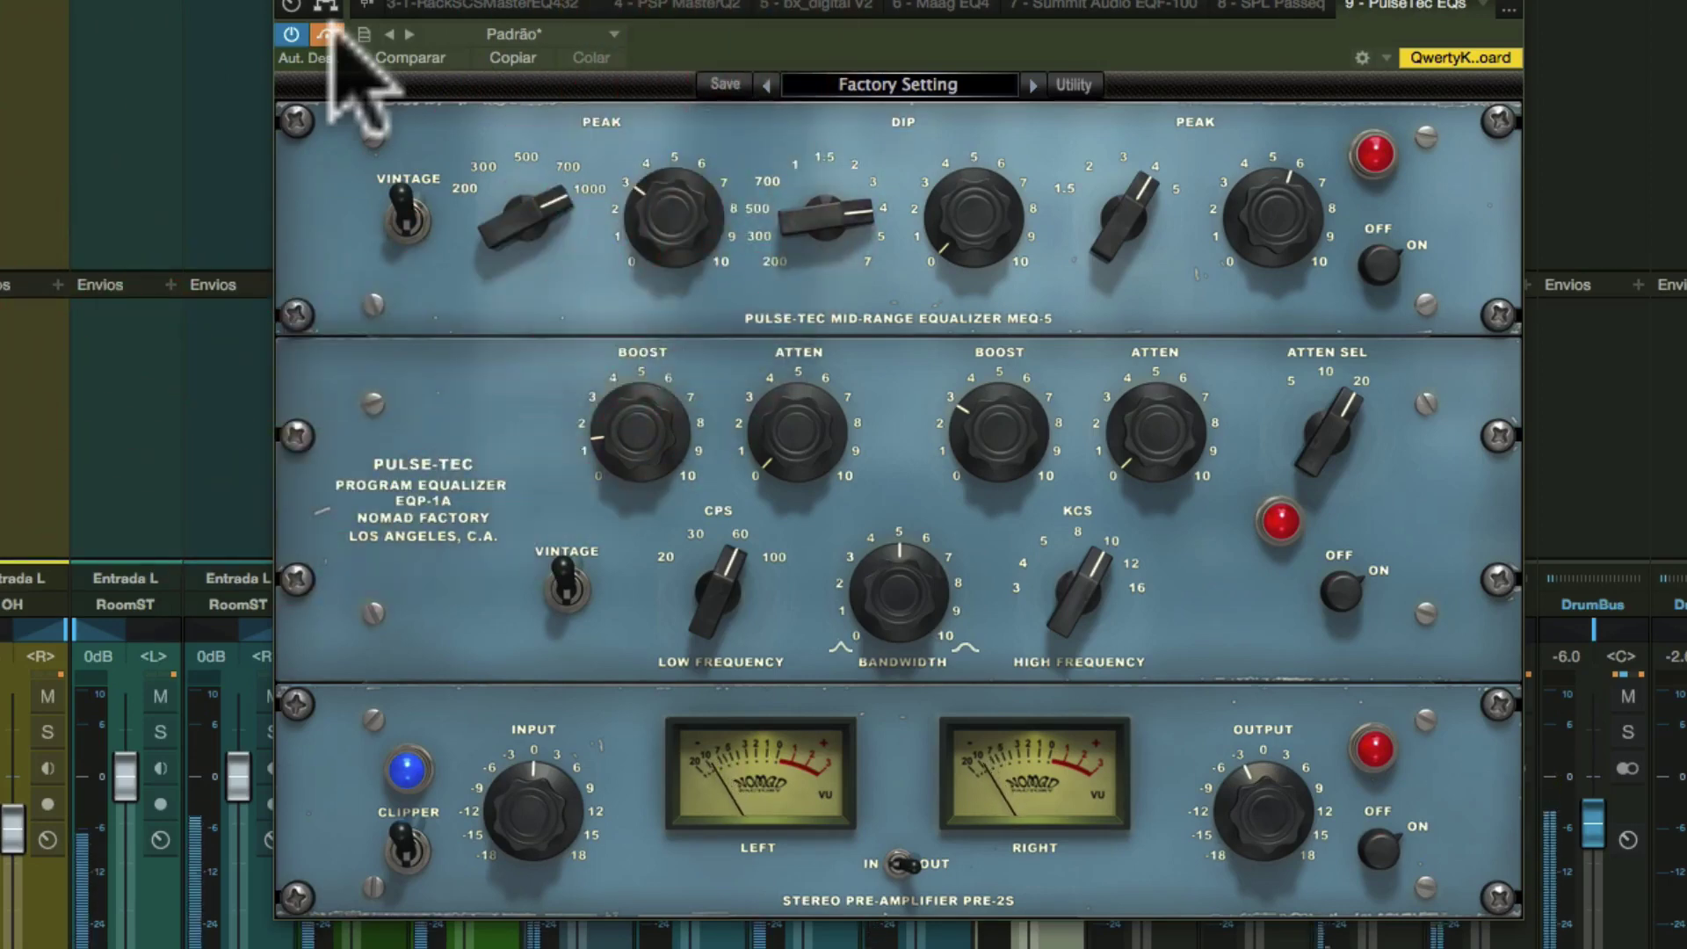
left_click(332, 37)
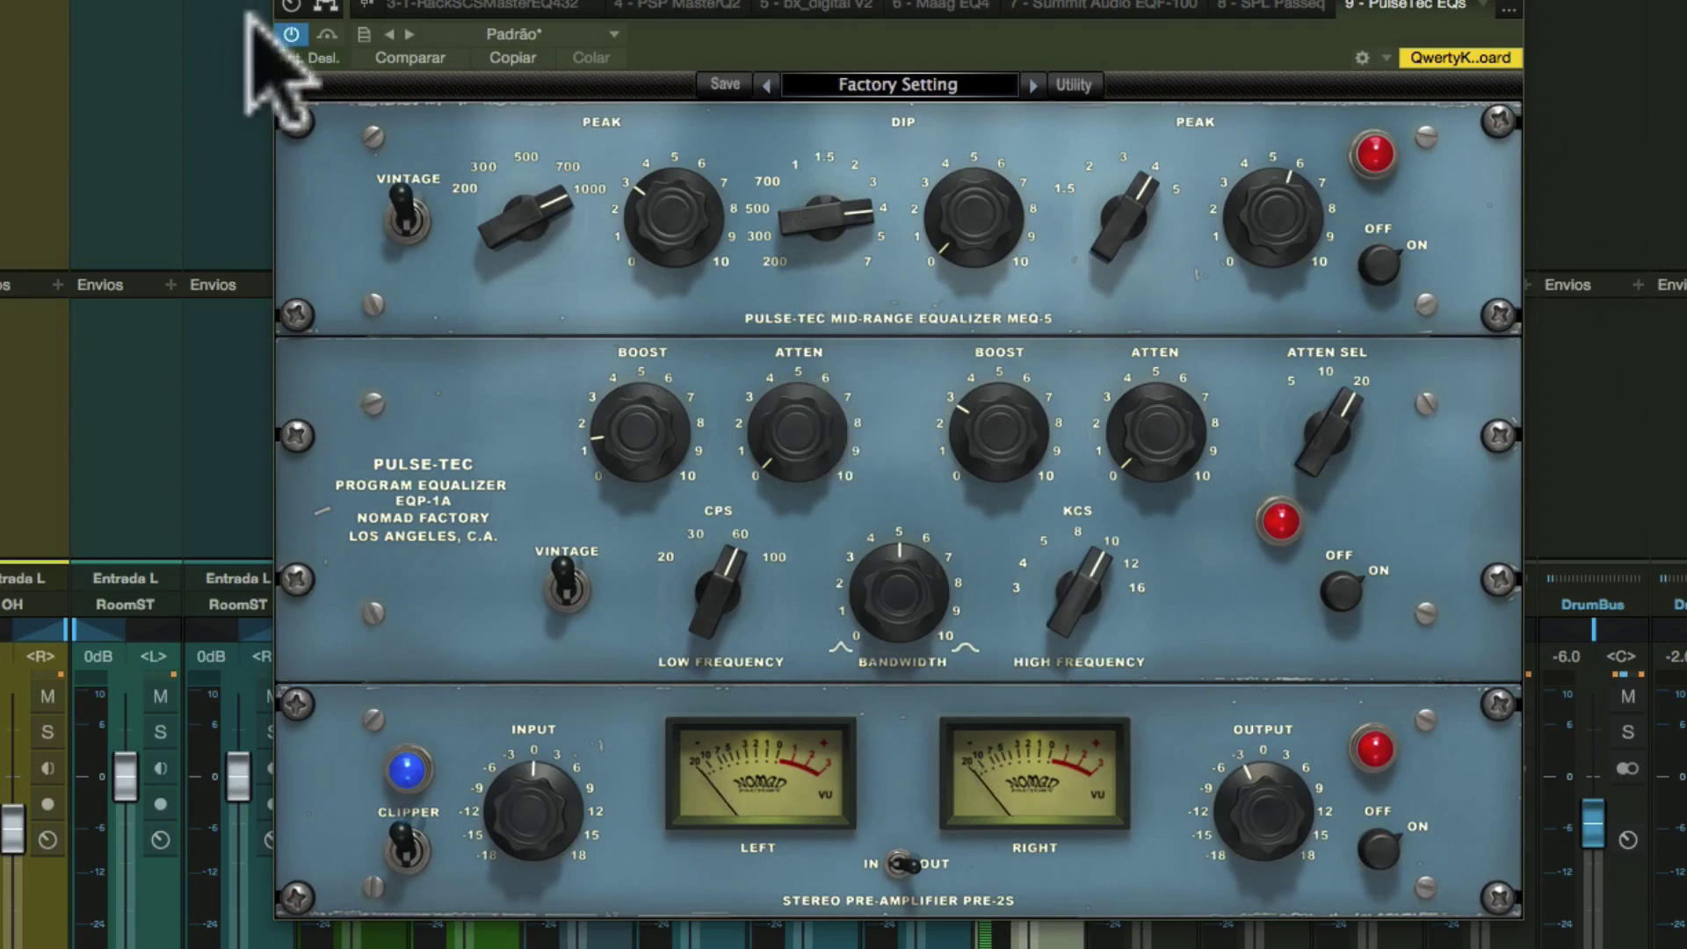
Show the Scheps 73 Stereo insert of the Principal channel and position its window higher over the mixer.
left_click(1508, 8)
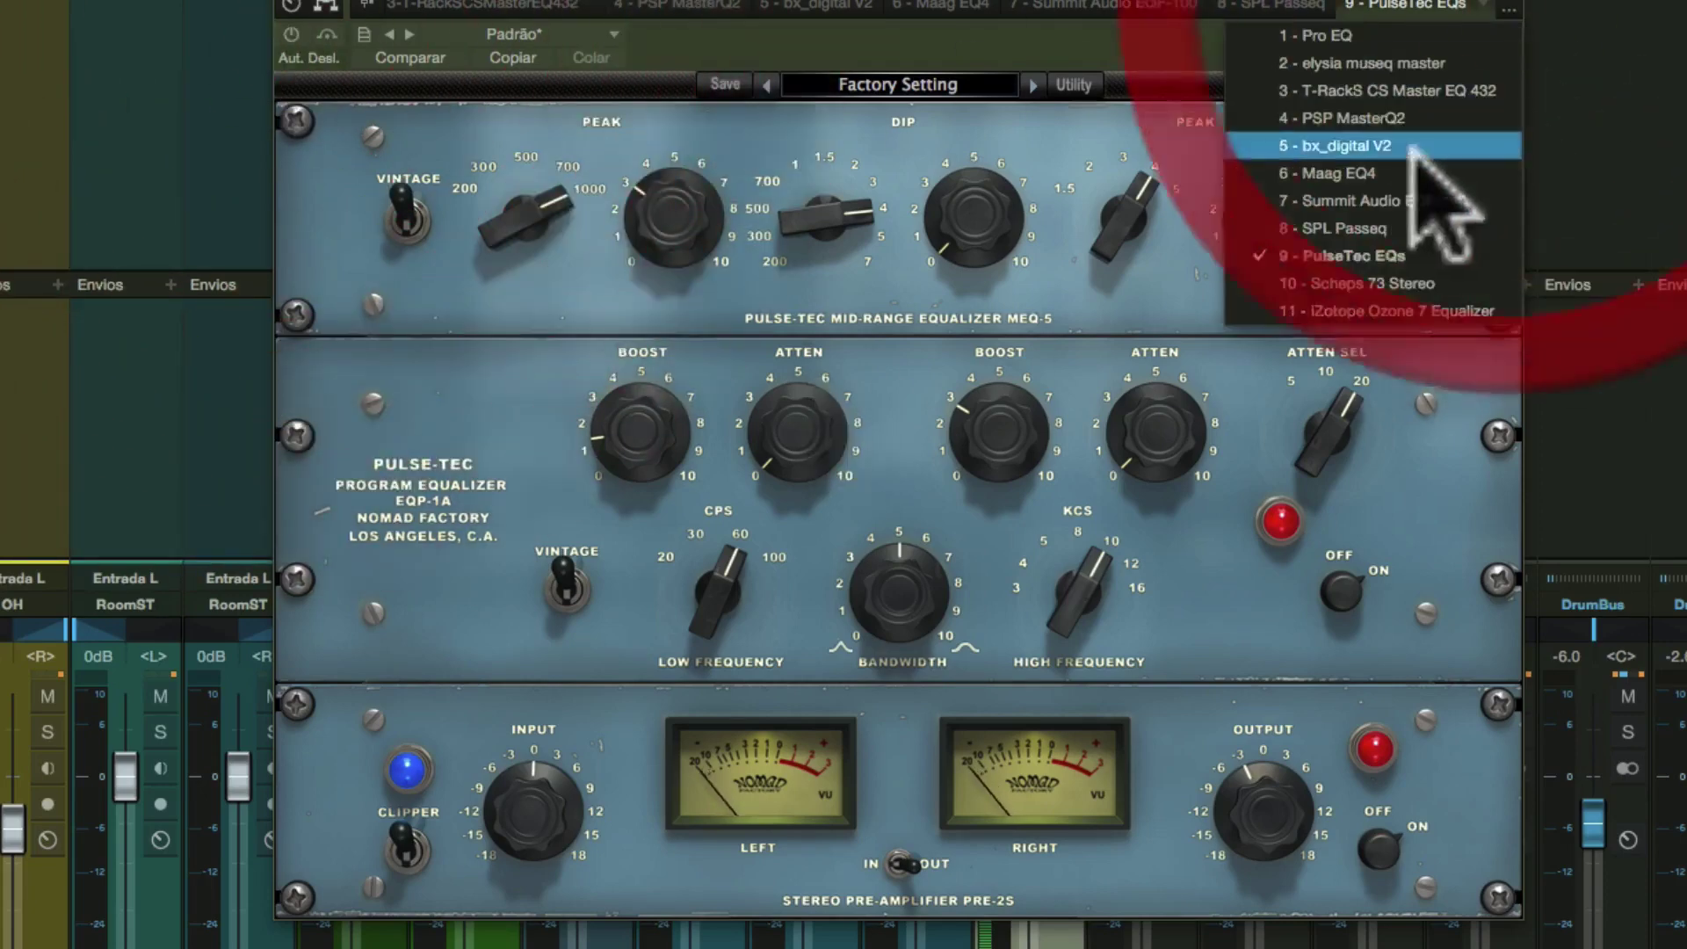
left_click(1342, 283)
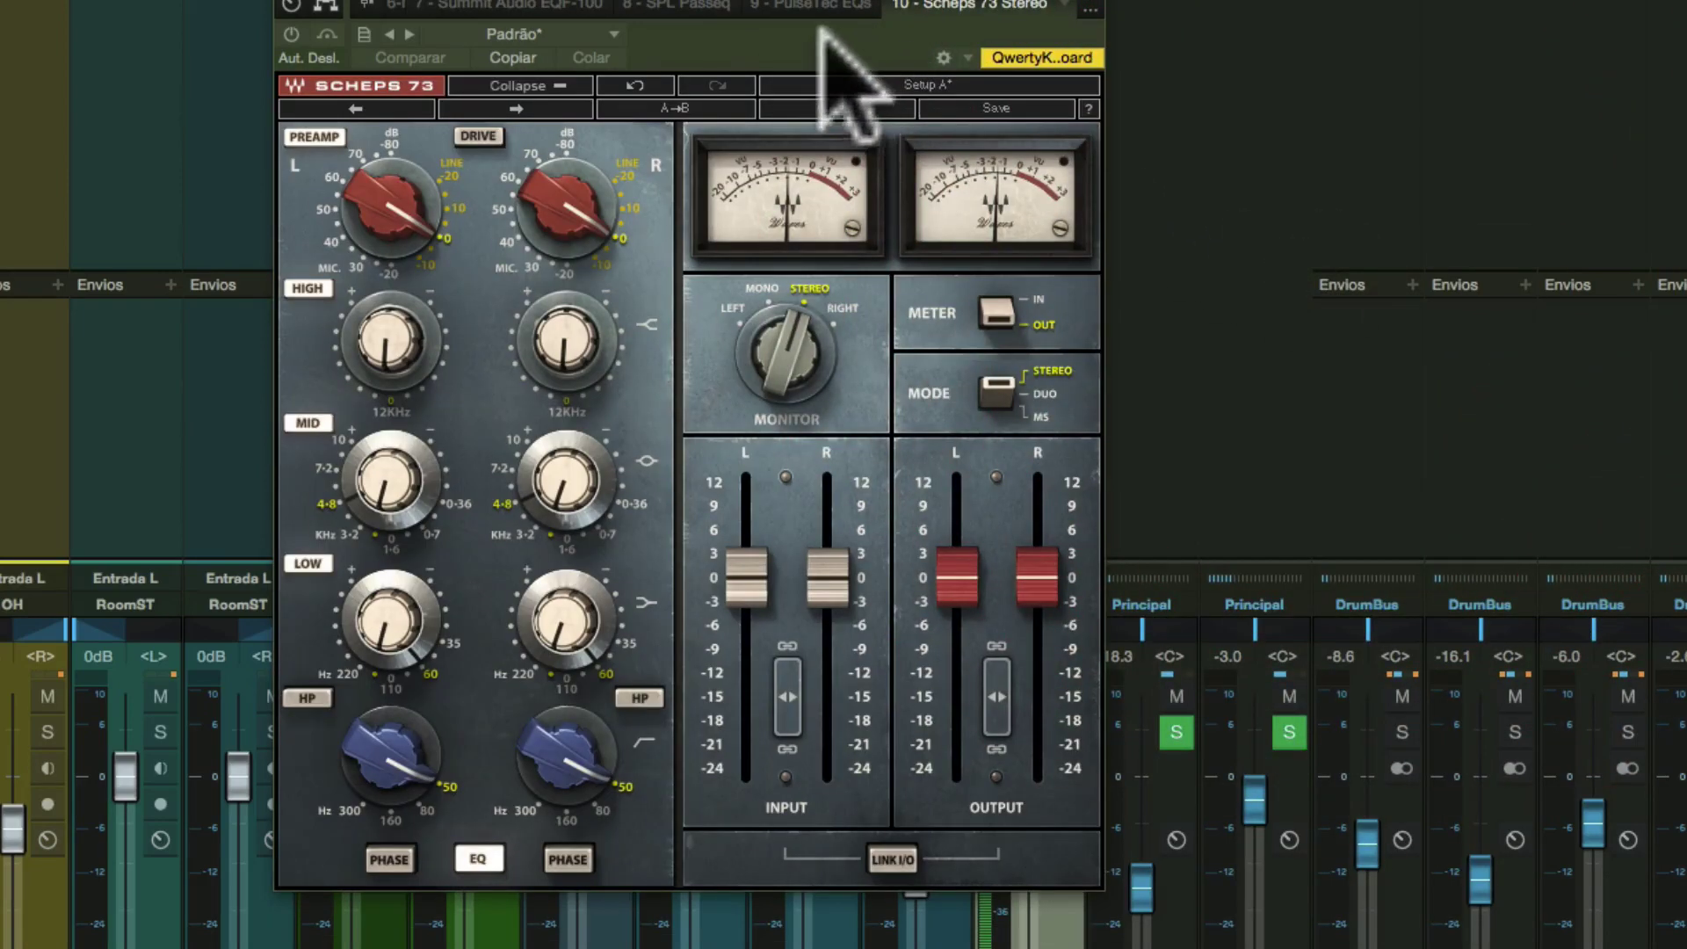
left_click_drag(822, 36, 1110, 88)
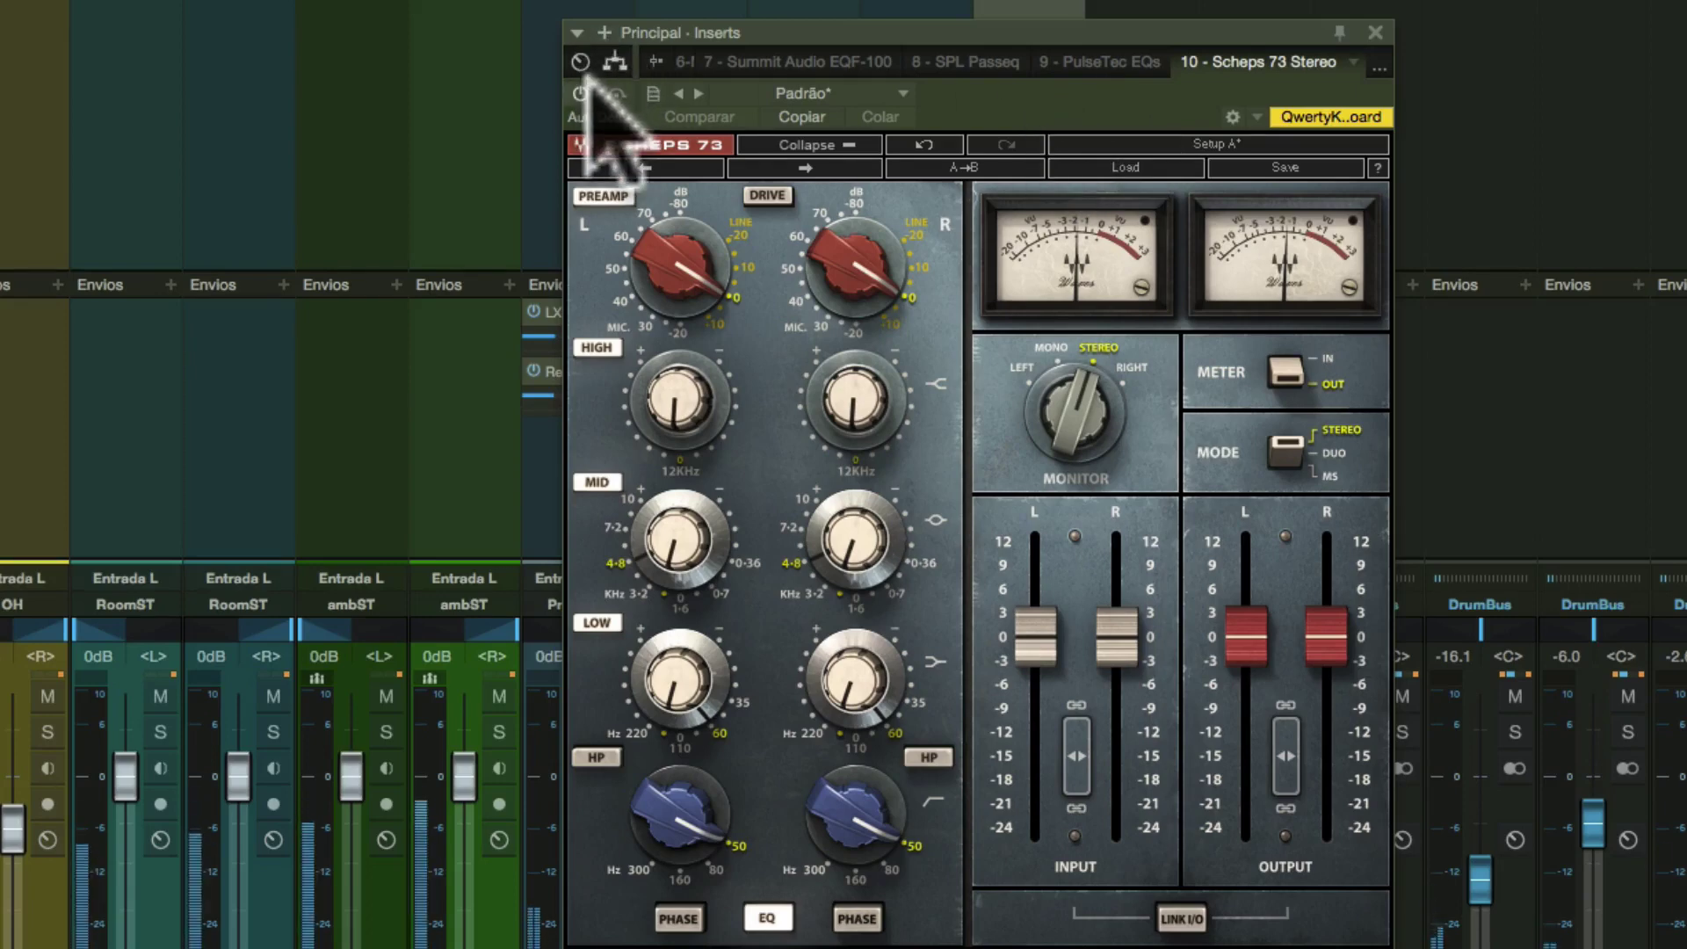
left_click_drag(959, 89, 867, 0)
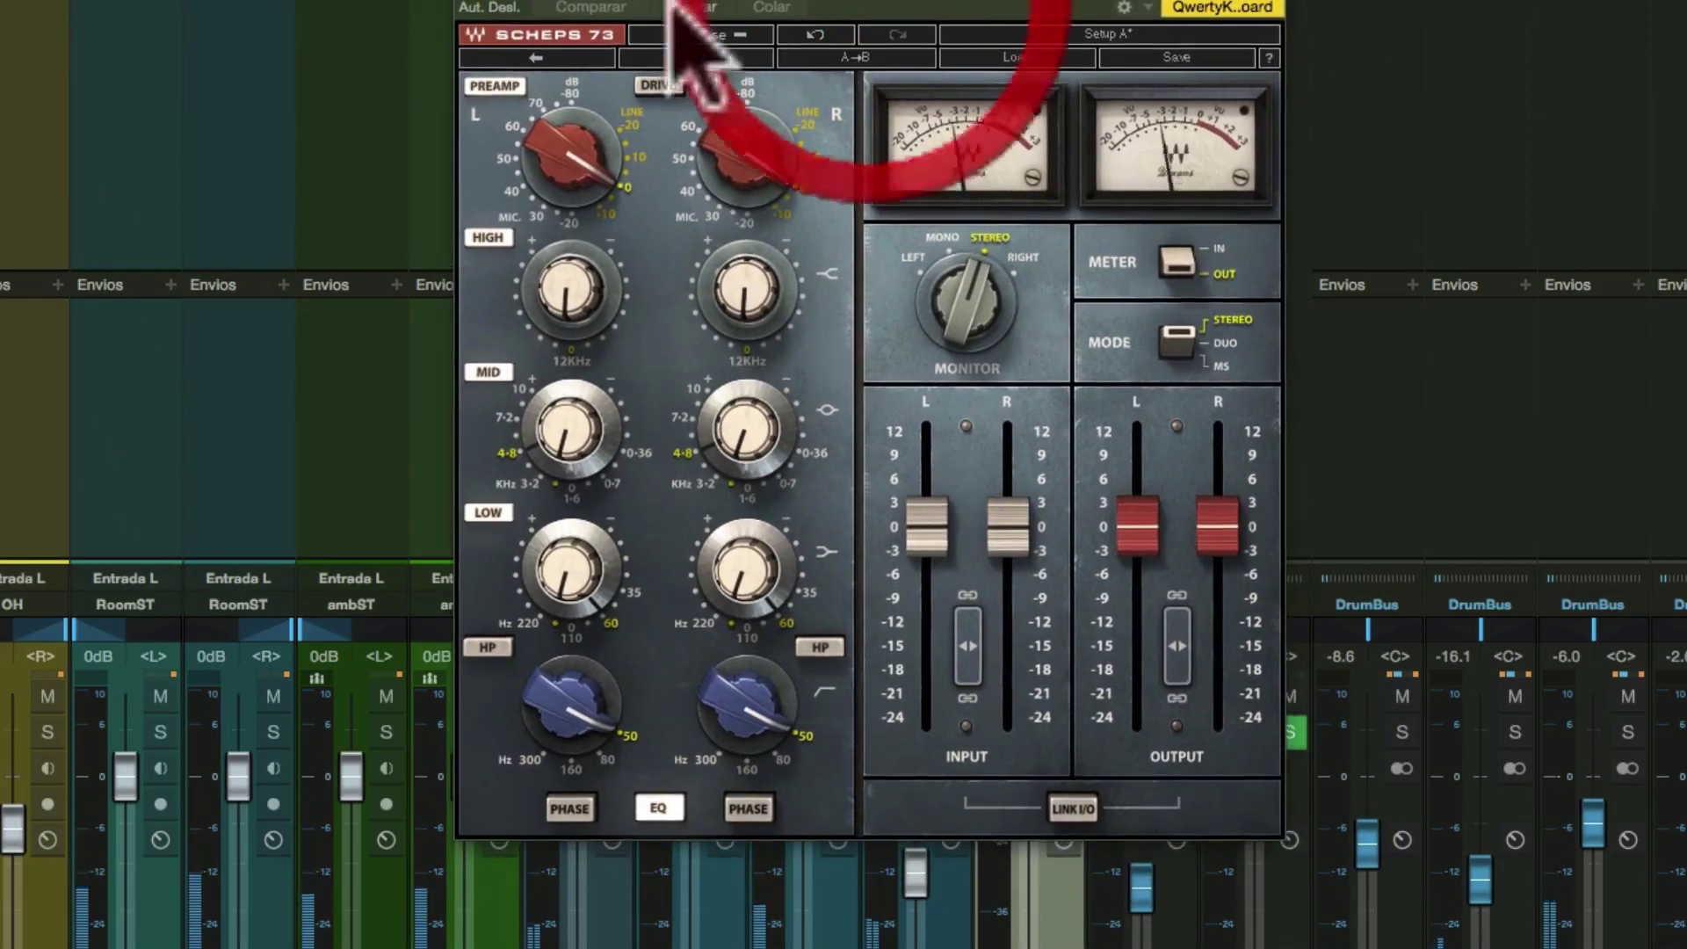
Compare the Scheps 73 Stereo sound by switching its bypass on and off twice while the song plays.
left_click(514, 7)
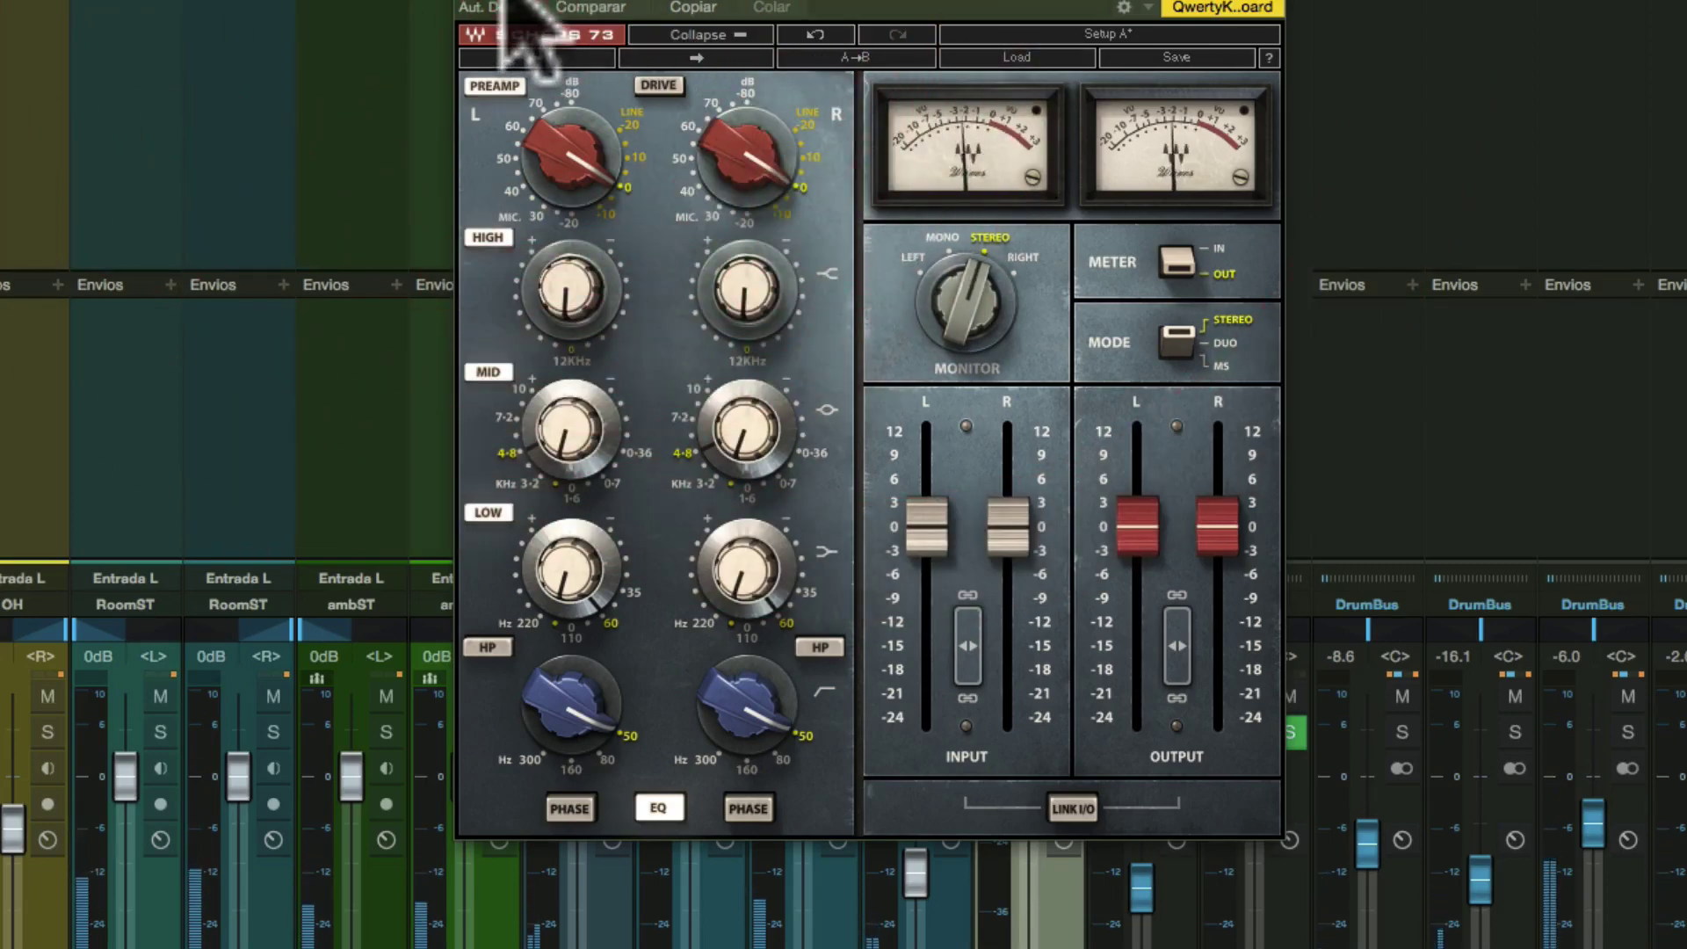
left_click(514, 8)
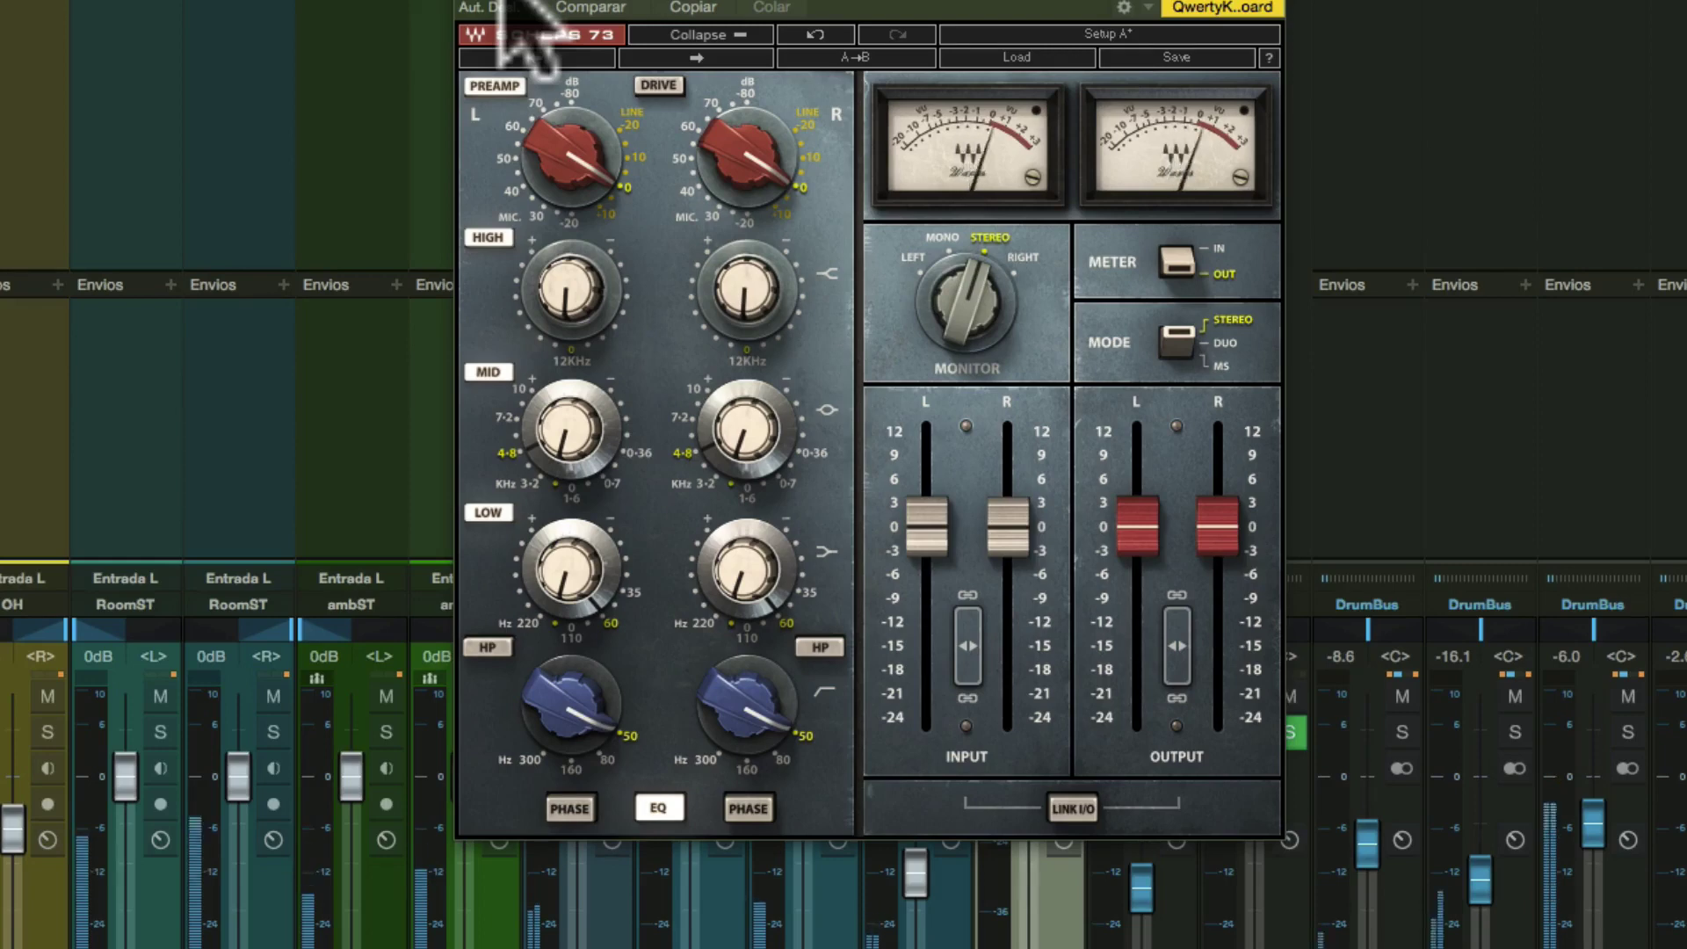
left_click(514, 7)
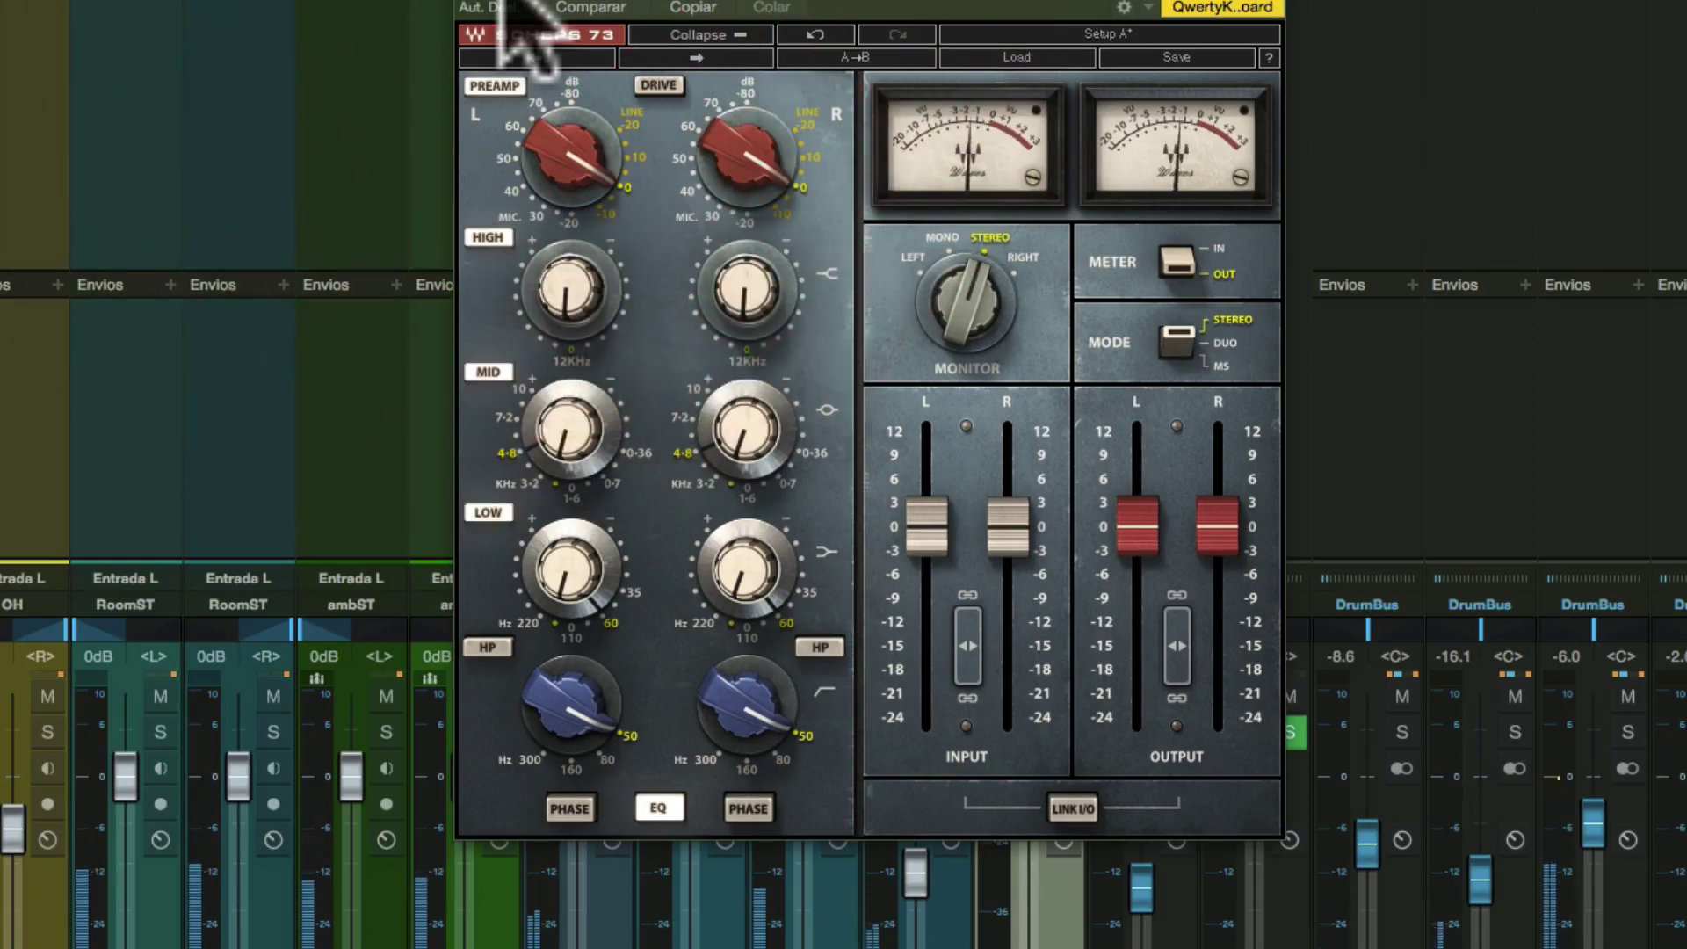
left_click(517, 10)
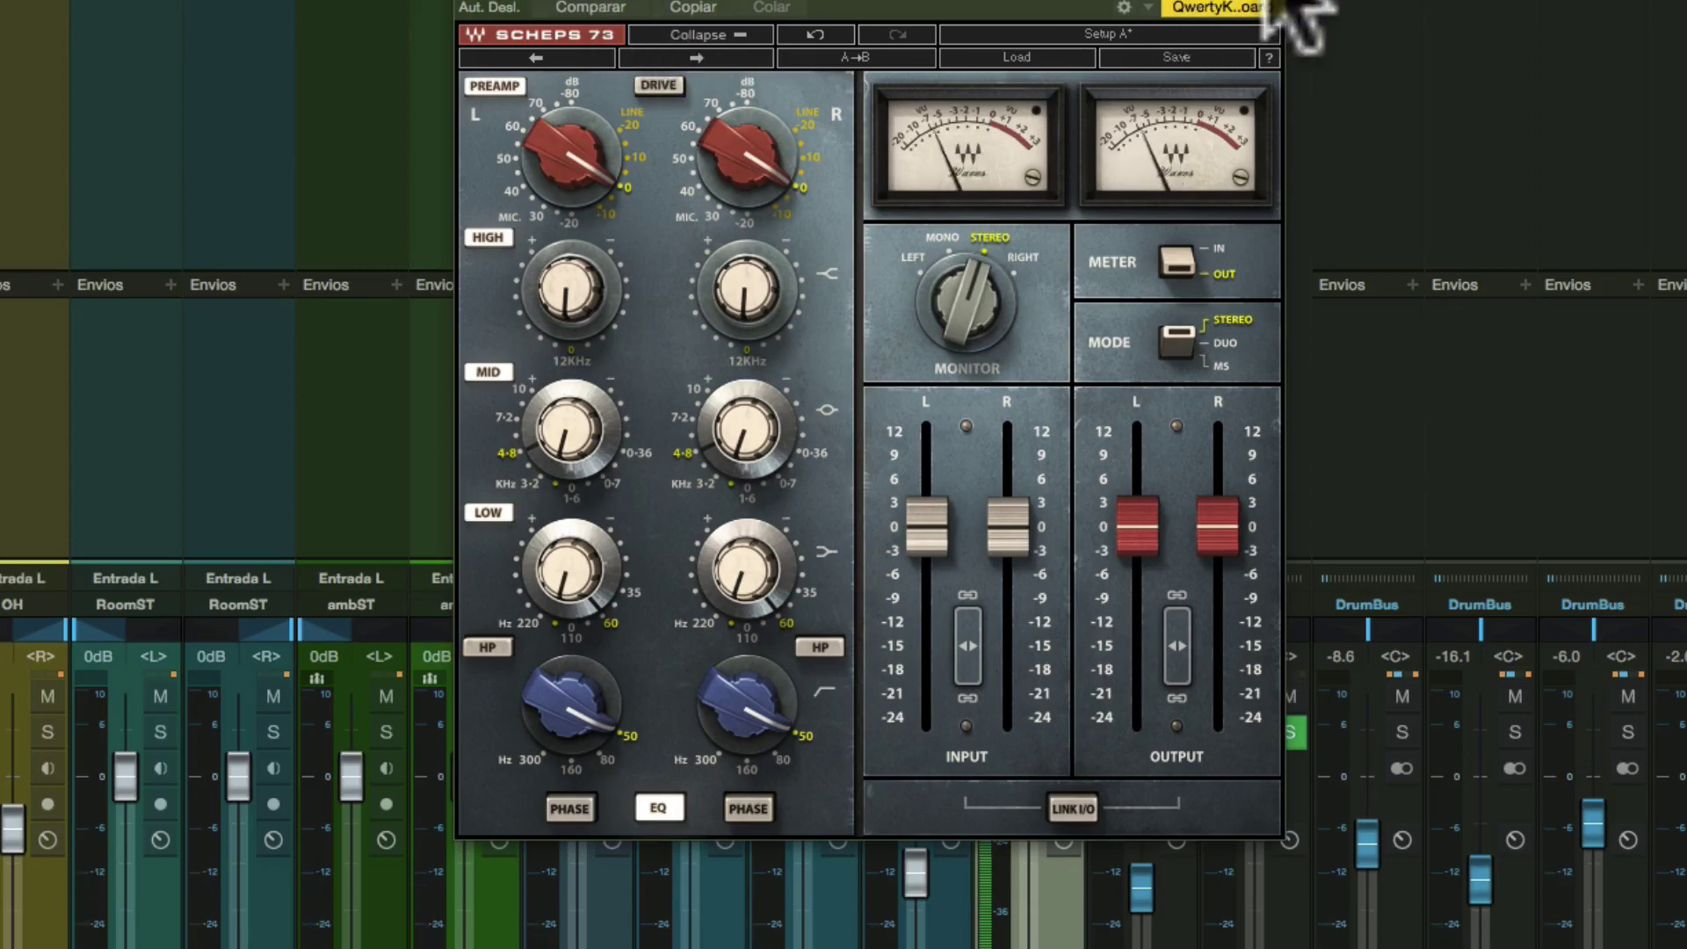
left_click(558, 19)
Show the iZotope Ozone 7 Equalizer insert of the Principal channel and position its window so that the whole interface is visible.
left_click(1270, 7)
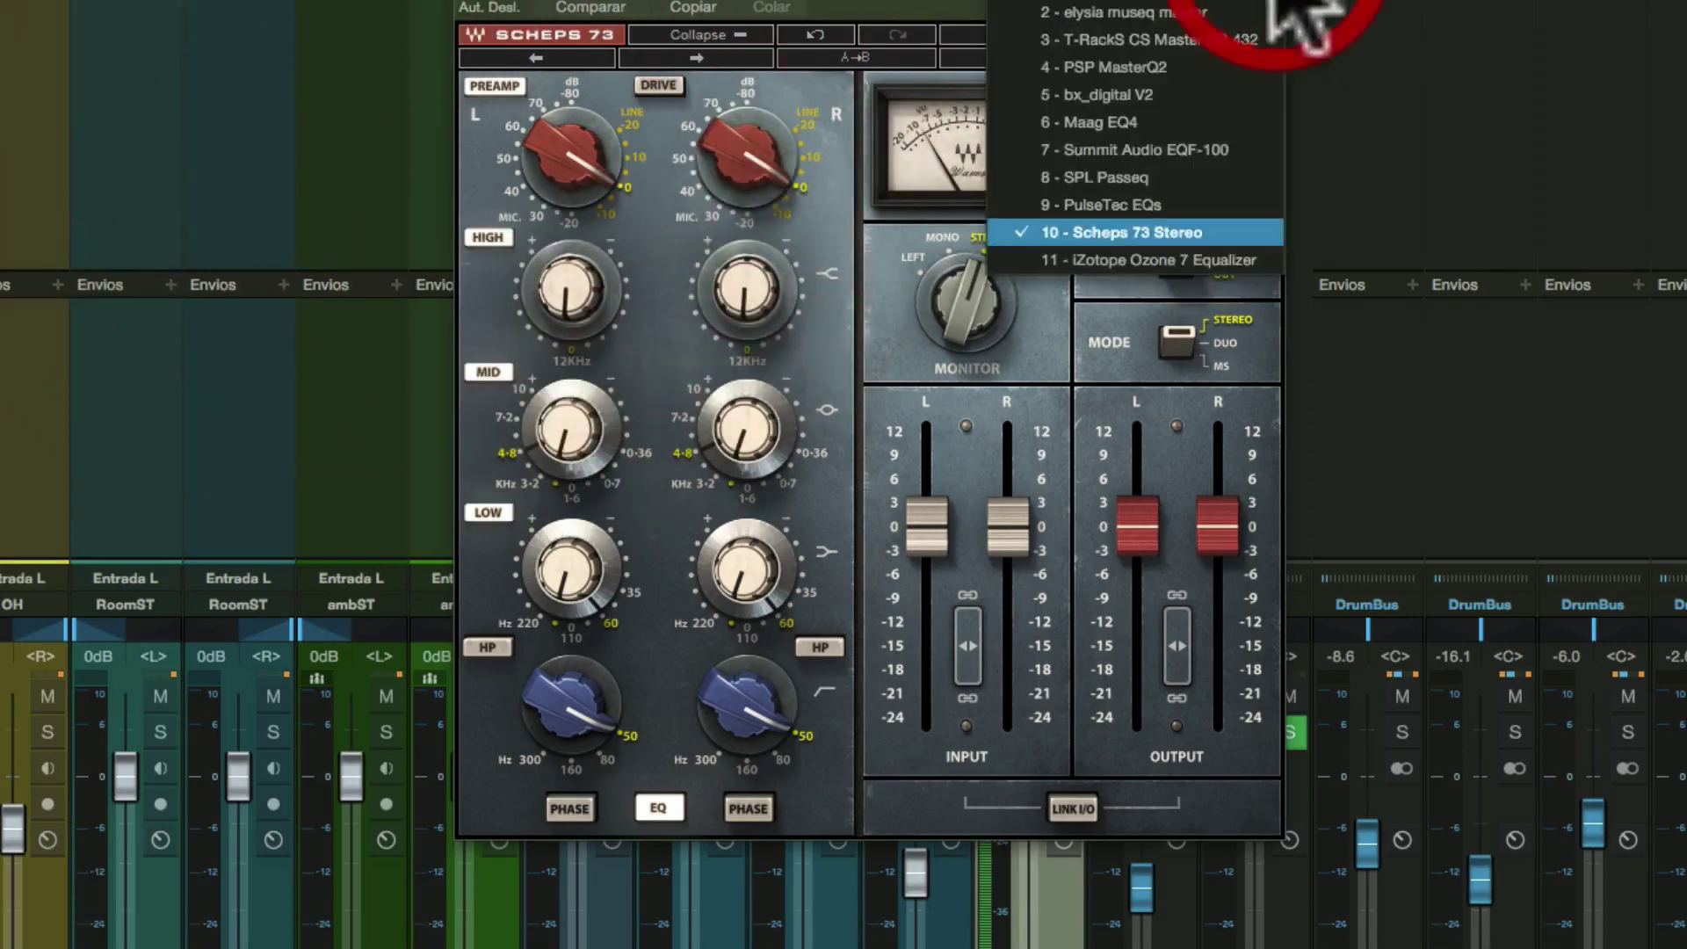
left_click(1098, 258)
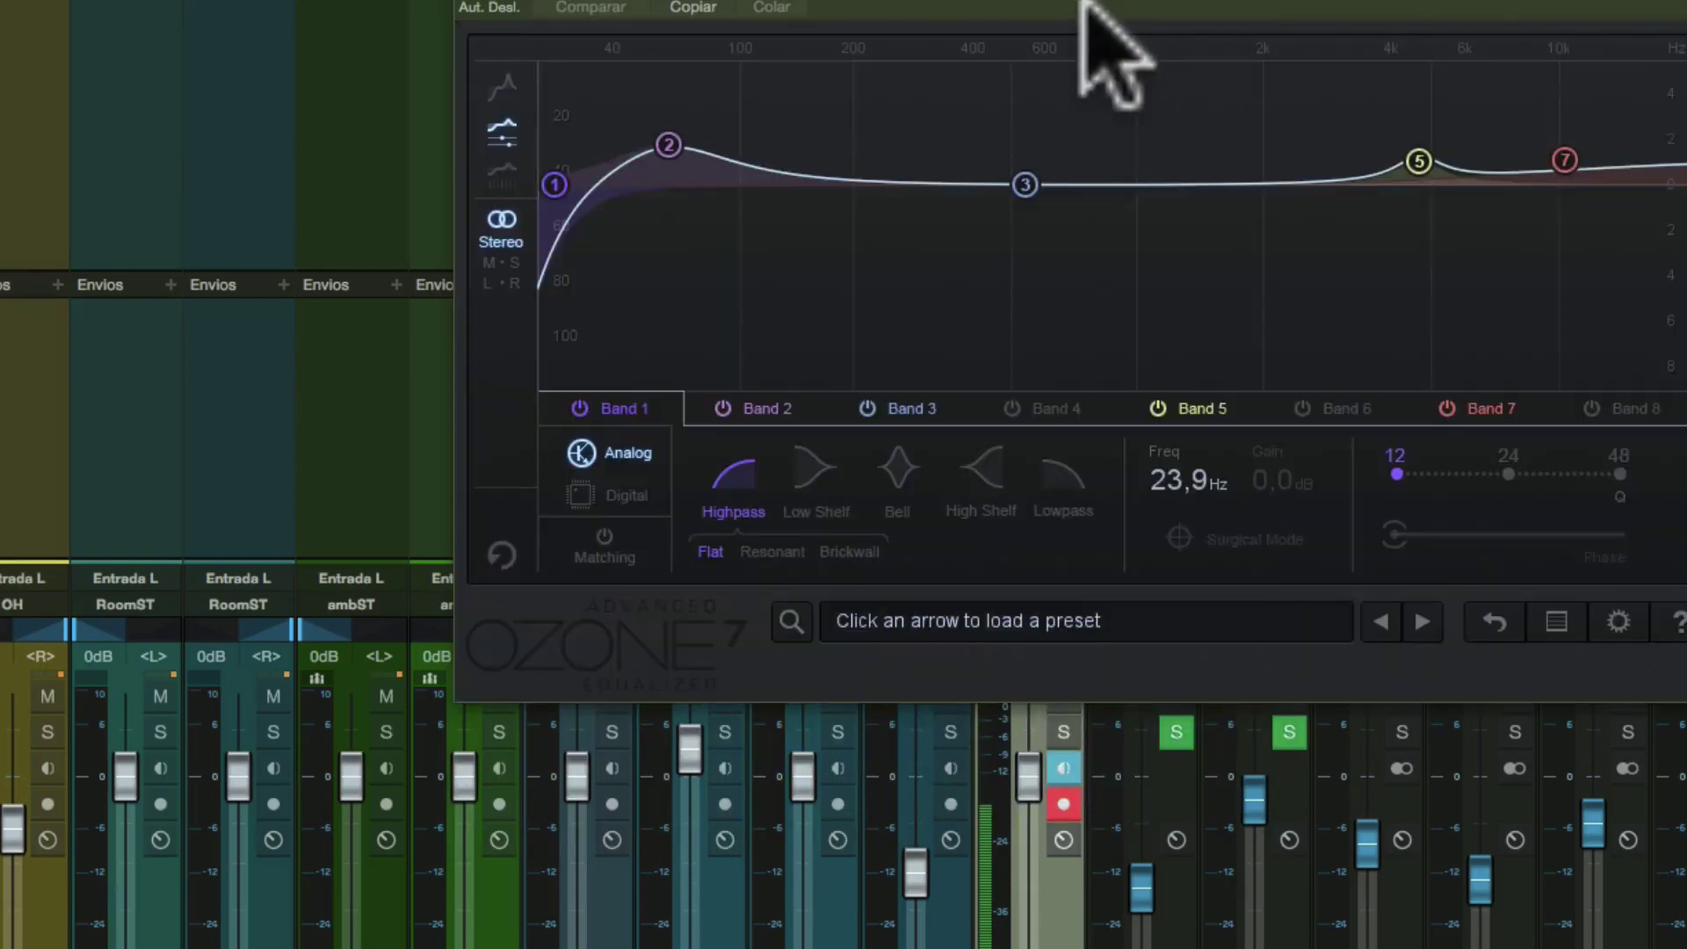
left_click_drag(802, 88, 882, 97)
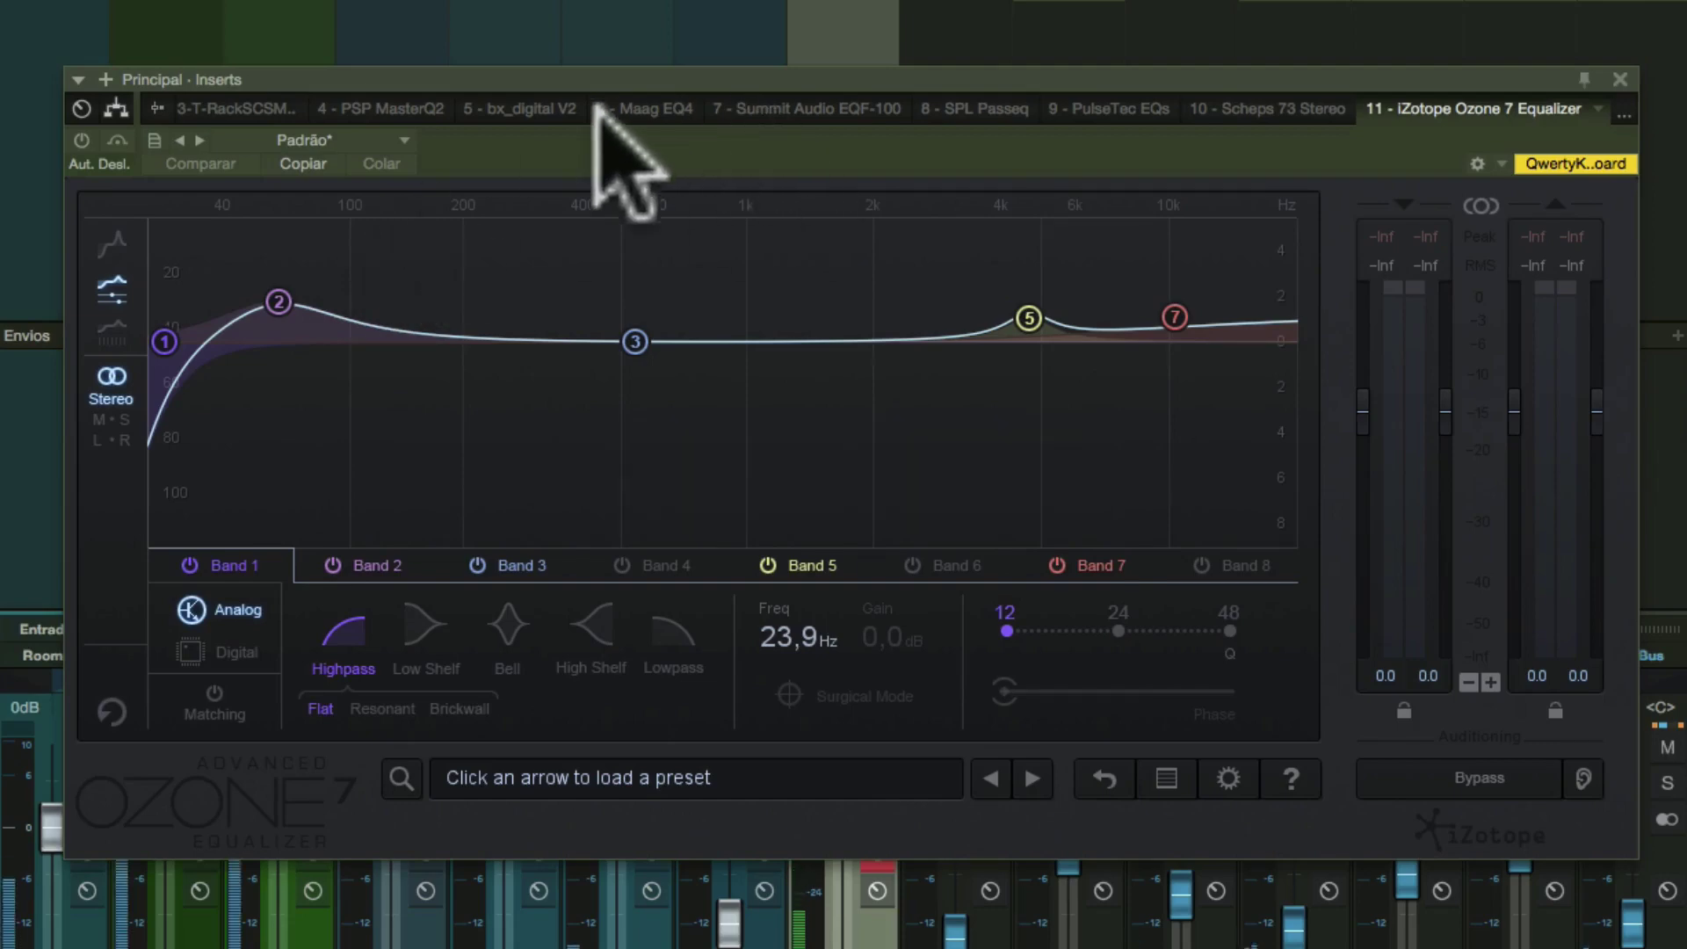
Activate the iZotope Ozone 7 Equalizer while the song plays and compare the sound by switching bypass on and off once.
left_click(59, 104)
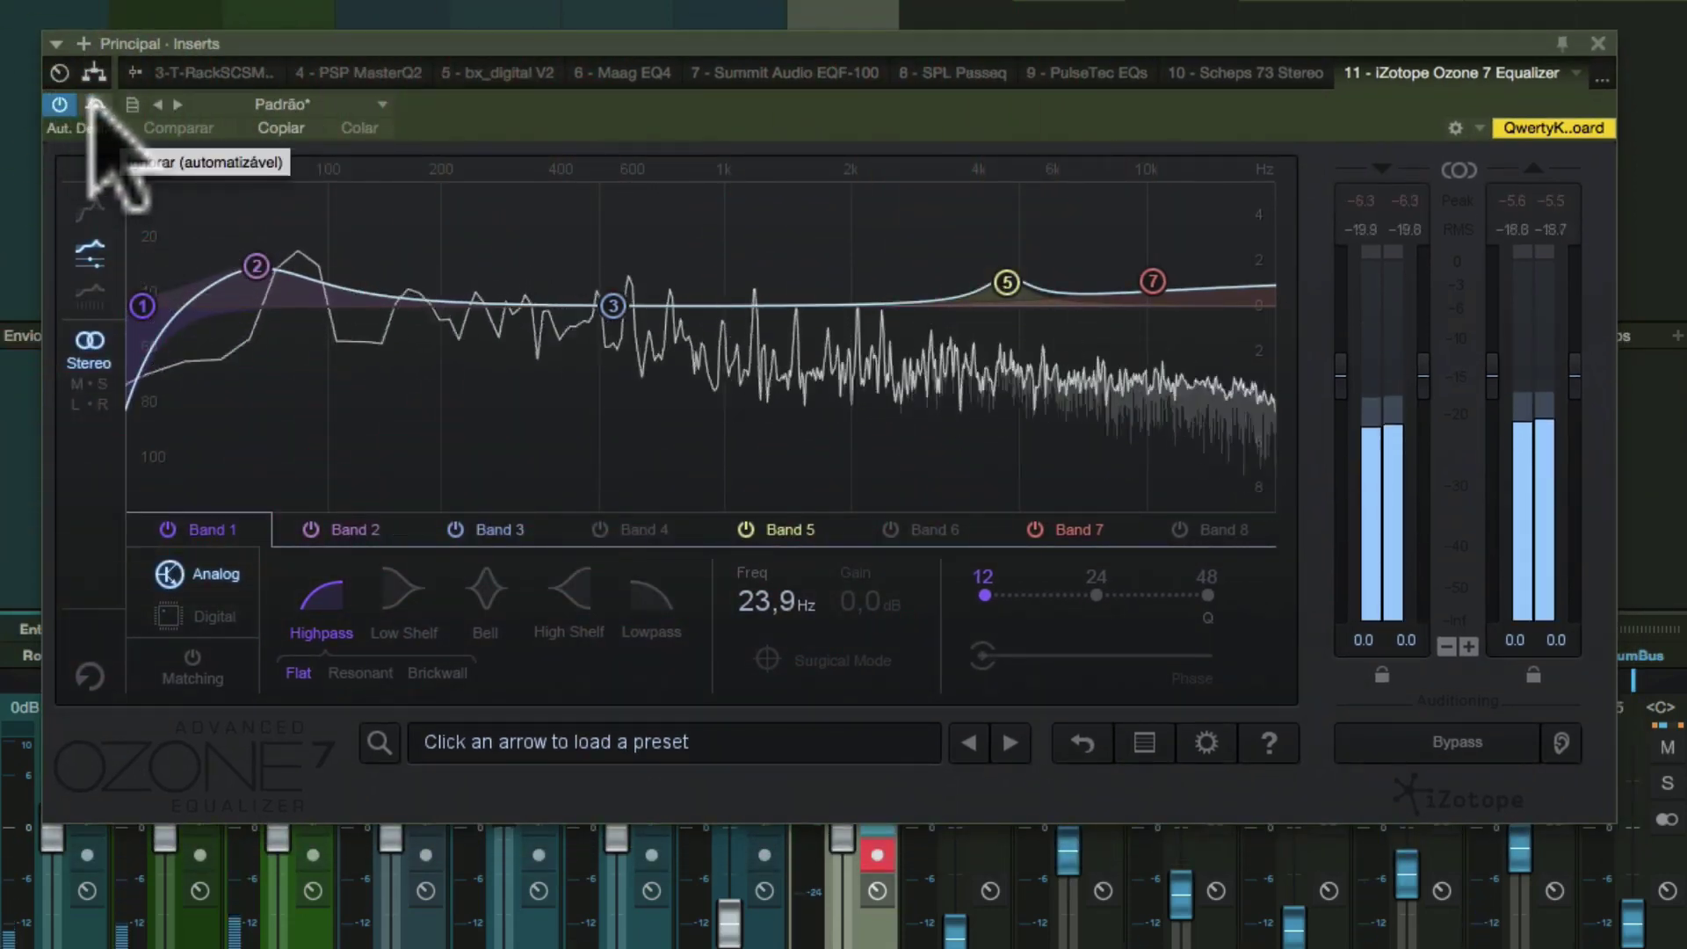
left_click(95, 104)
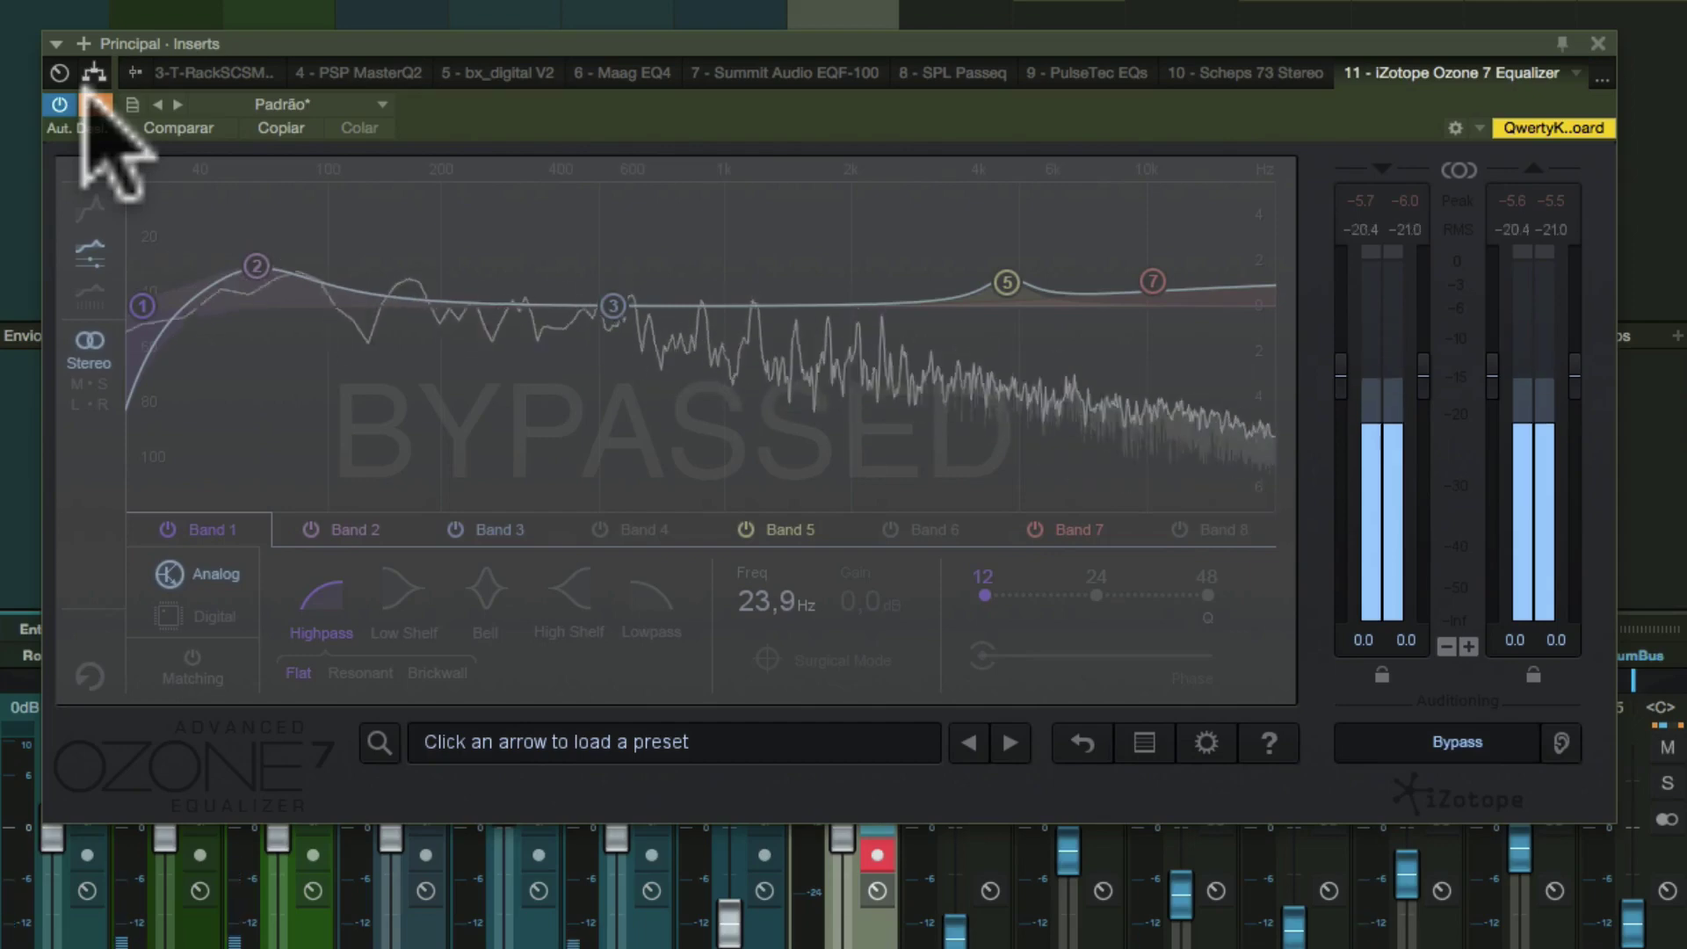
left_click(95, 104)
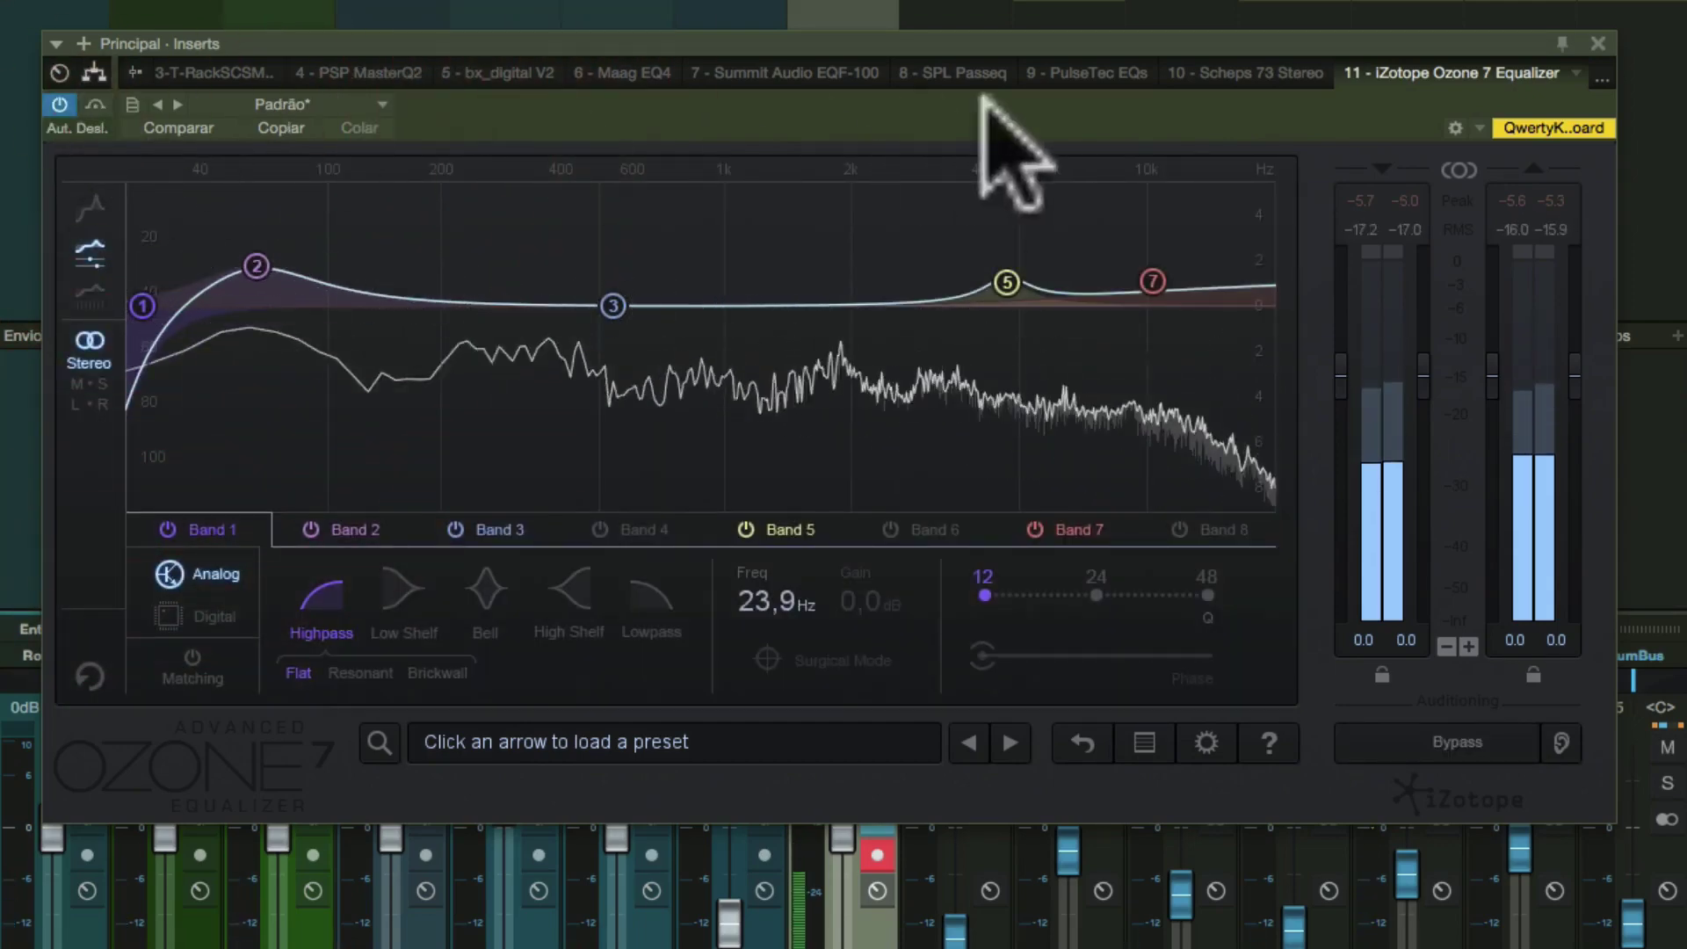
Review the Scheps 73 Stereo, Pro EQ and elysia museq master inserts of the Principal channel, placing the elysia window lower over the mixer.
left_click(1266, 72)
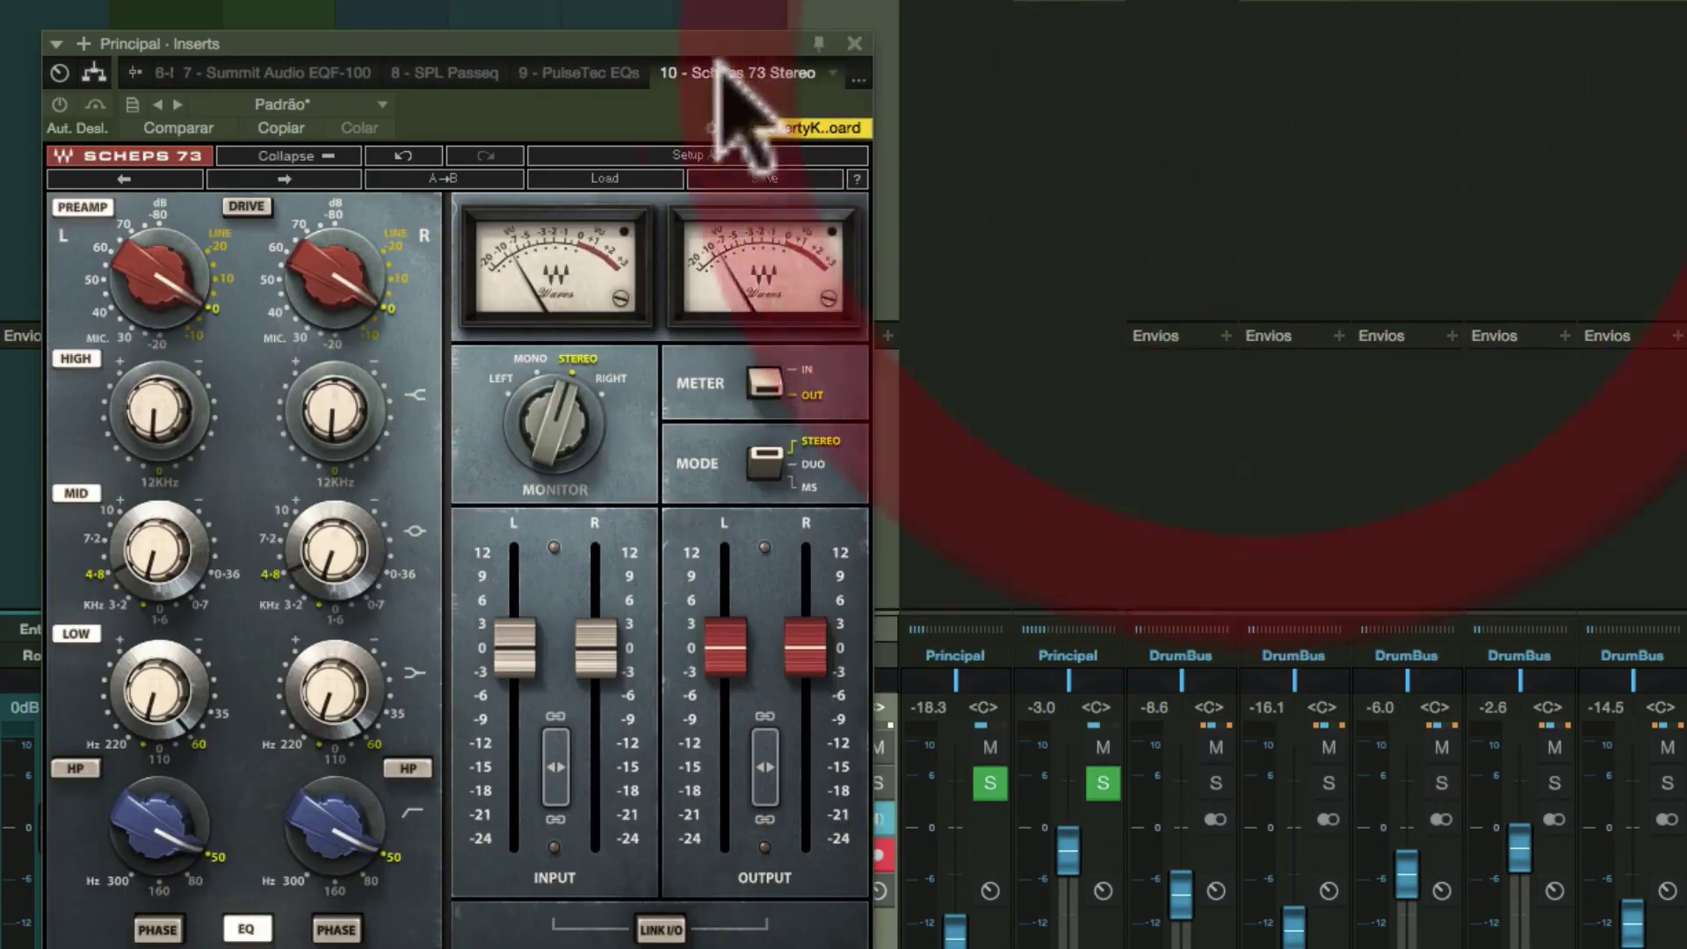
left_click(167, 74)
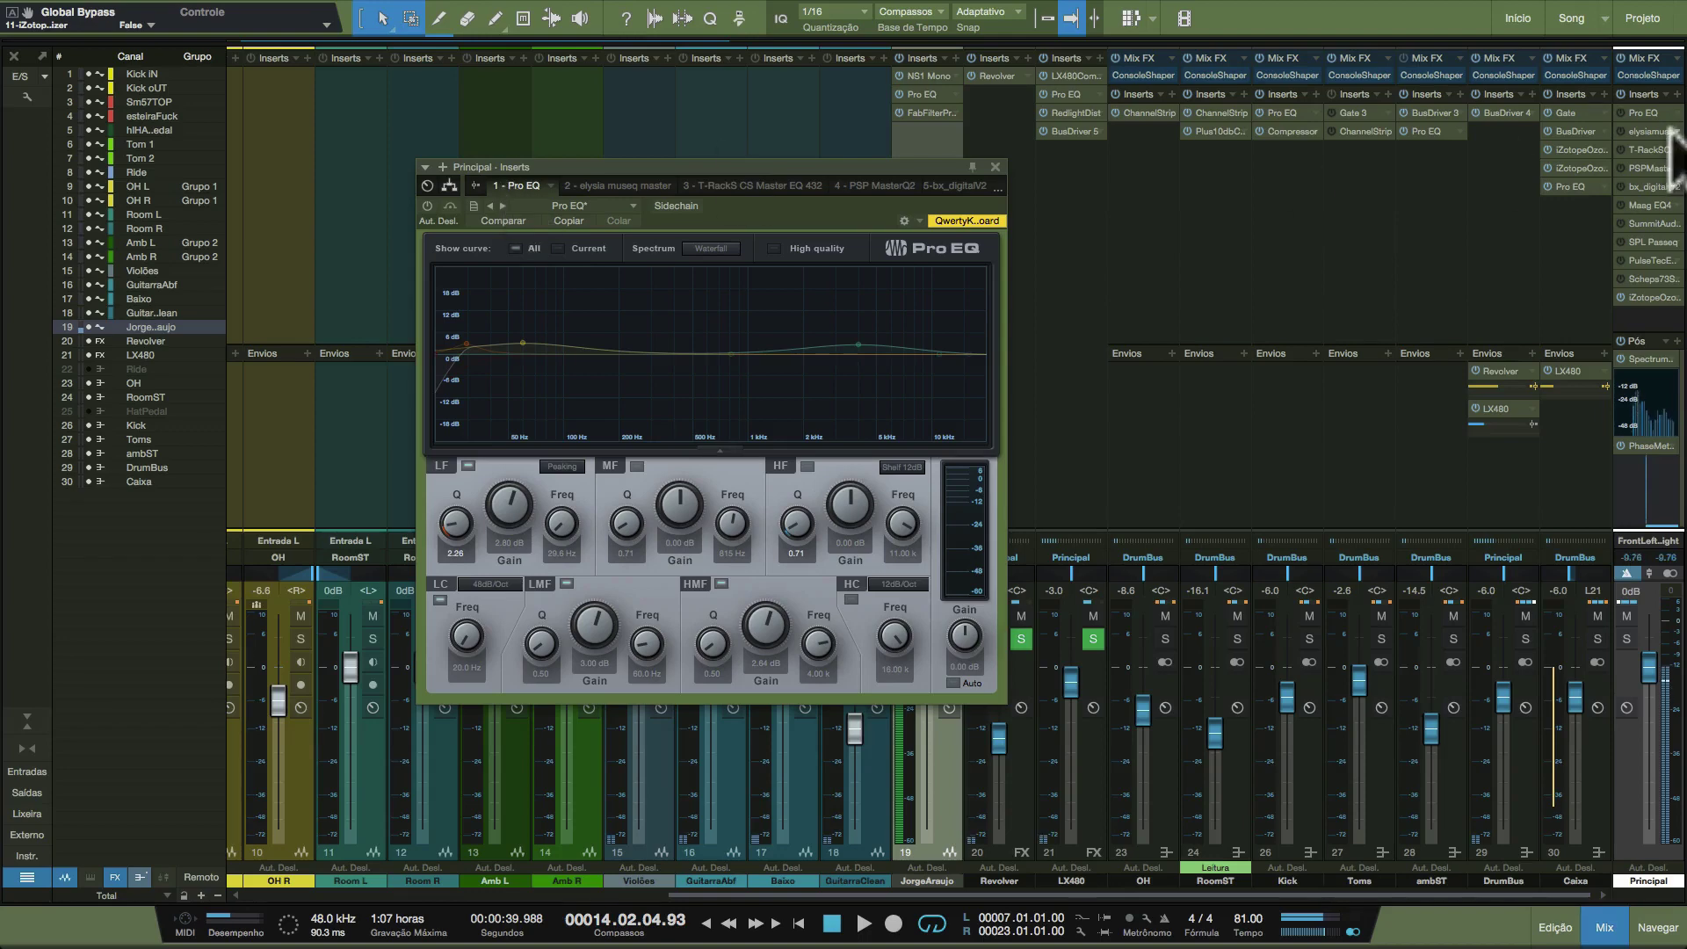
left_click(1651, 131)
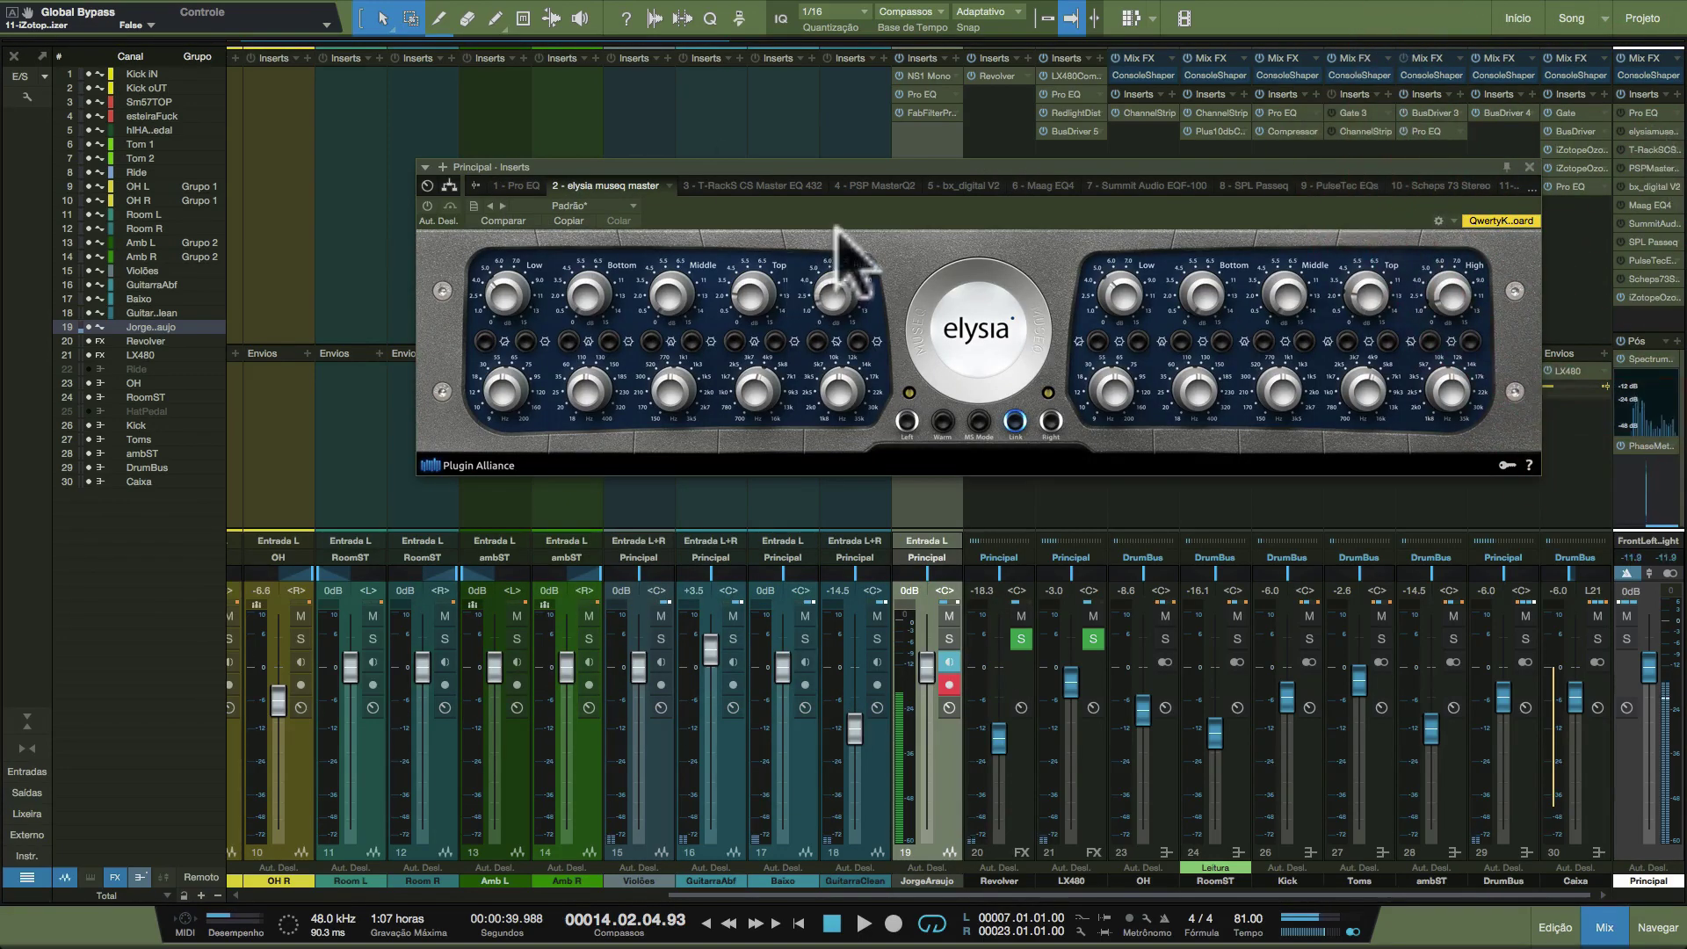
left_click_drag(844, 193, 791, 230)
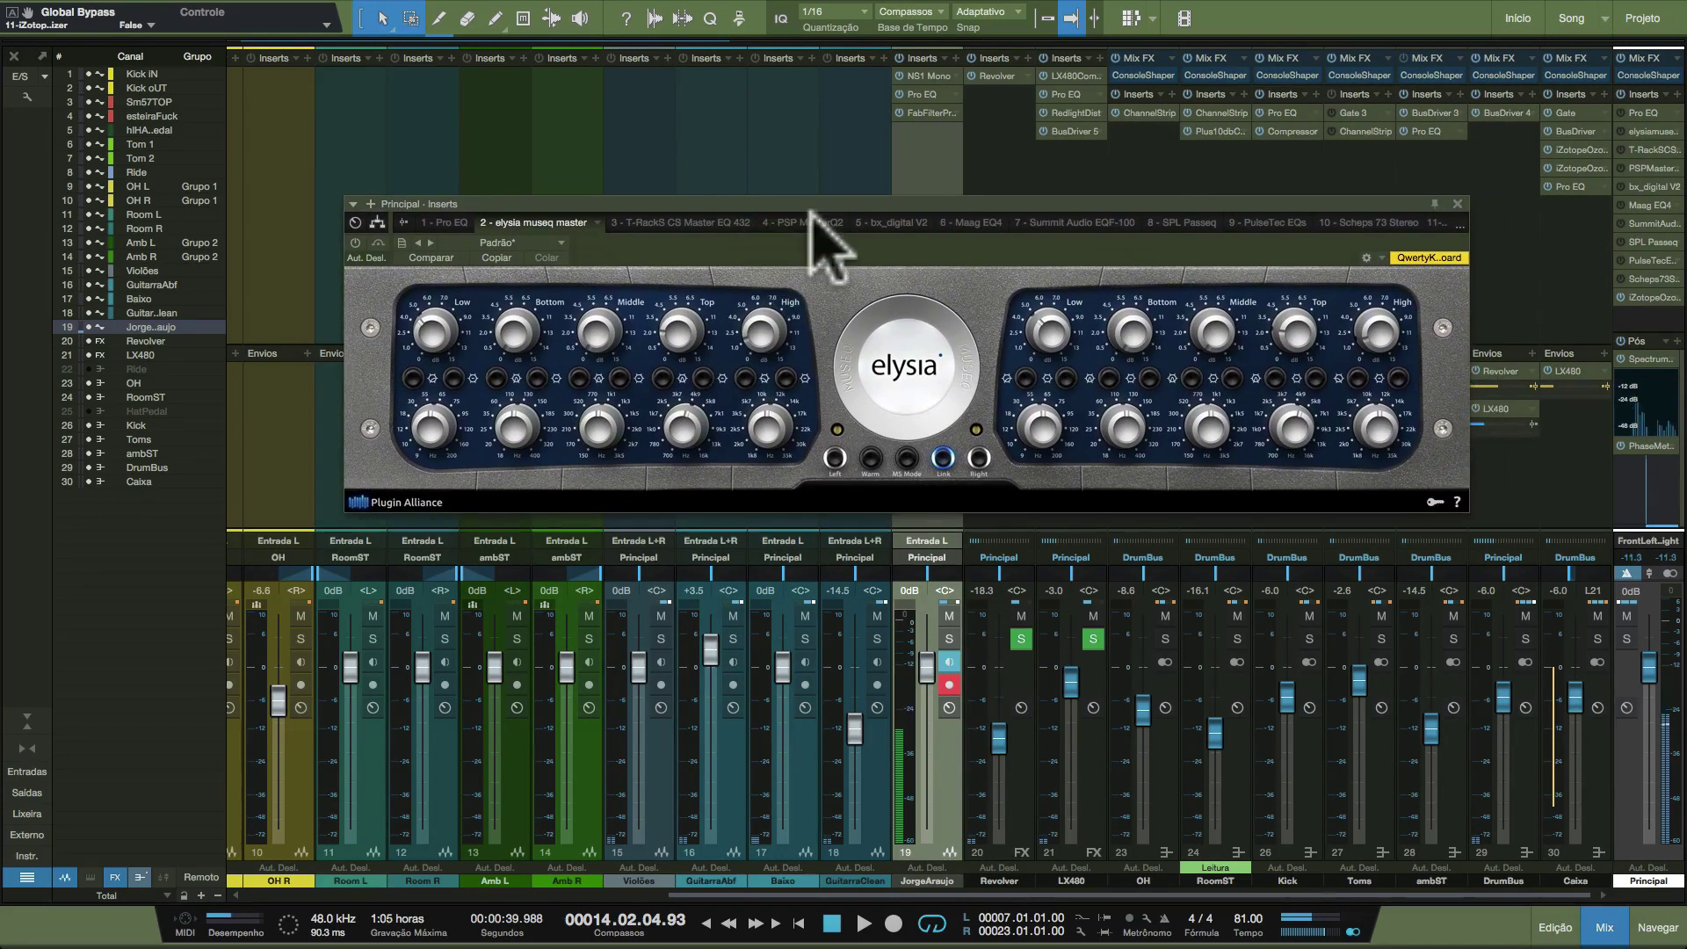
Review the PSP MasterQ2 insert and the PulseTec EQs insert, positioning the PulseTec window so that all its rack units are visible.
left_click(796, 225)
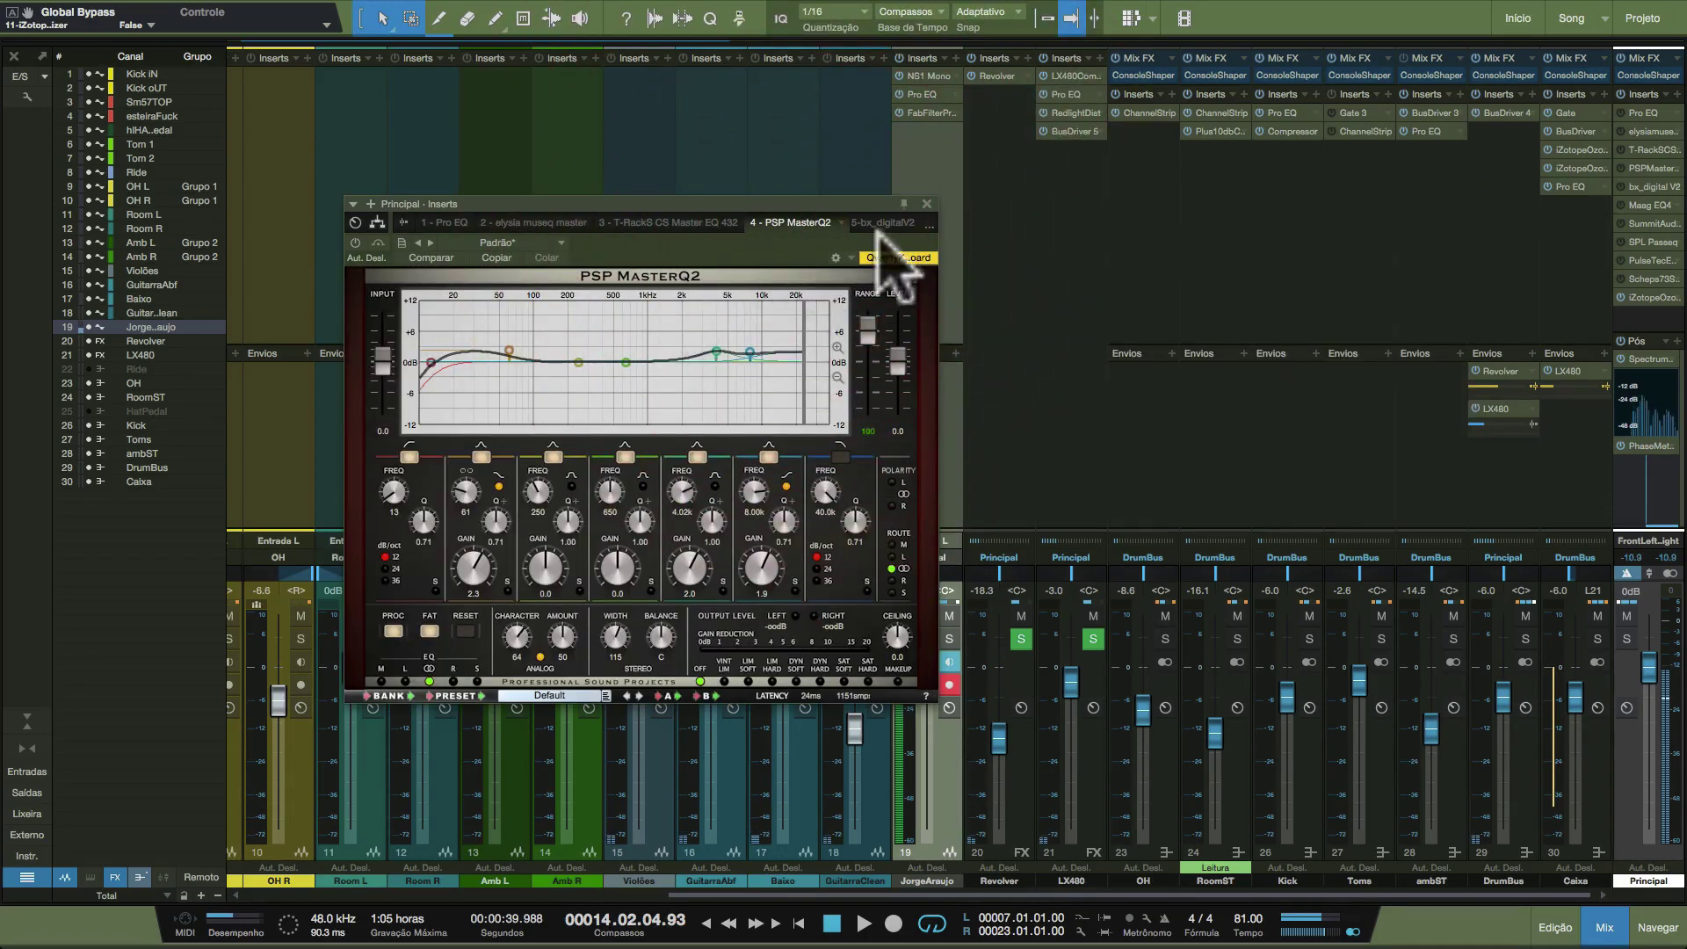
left_click(928, 227)
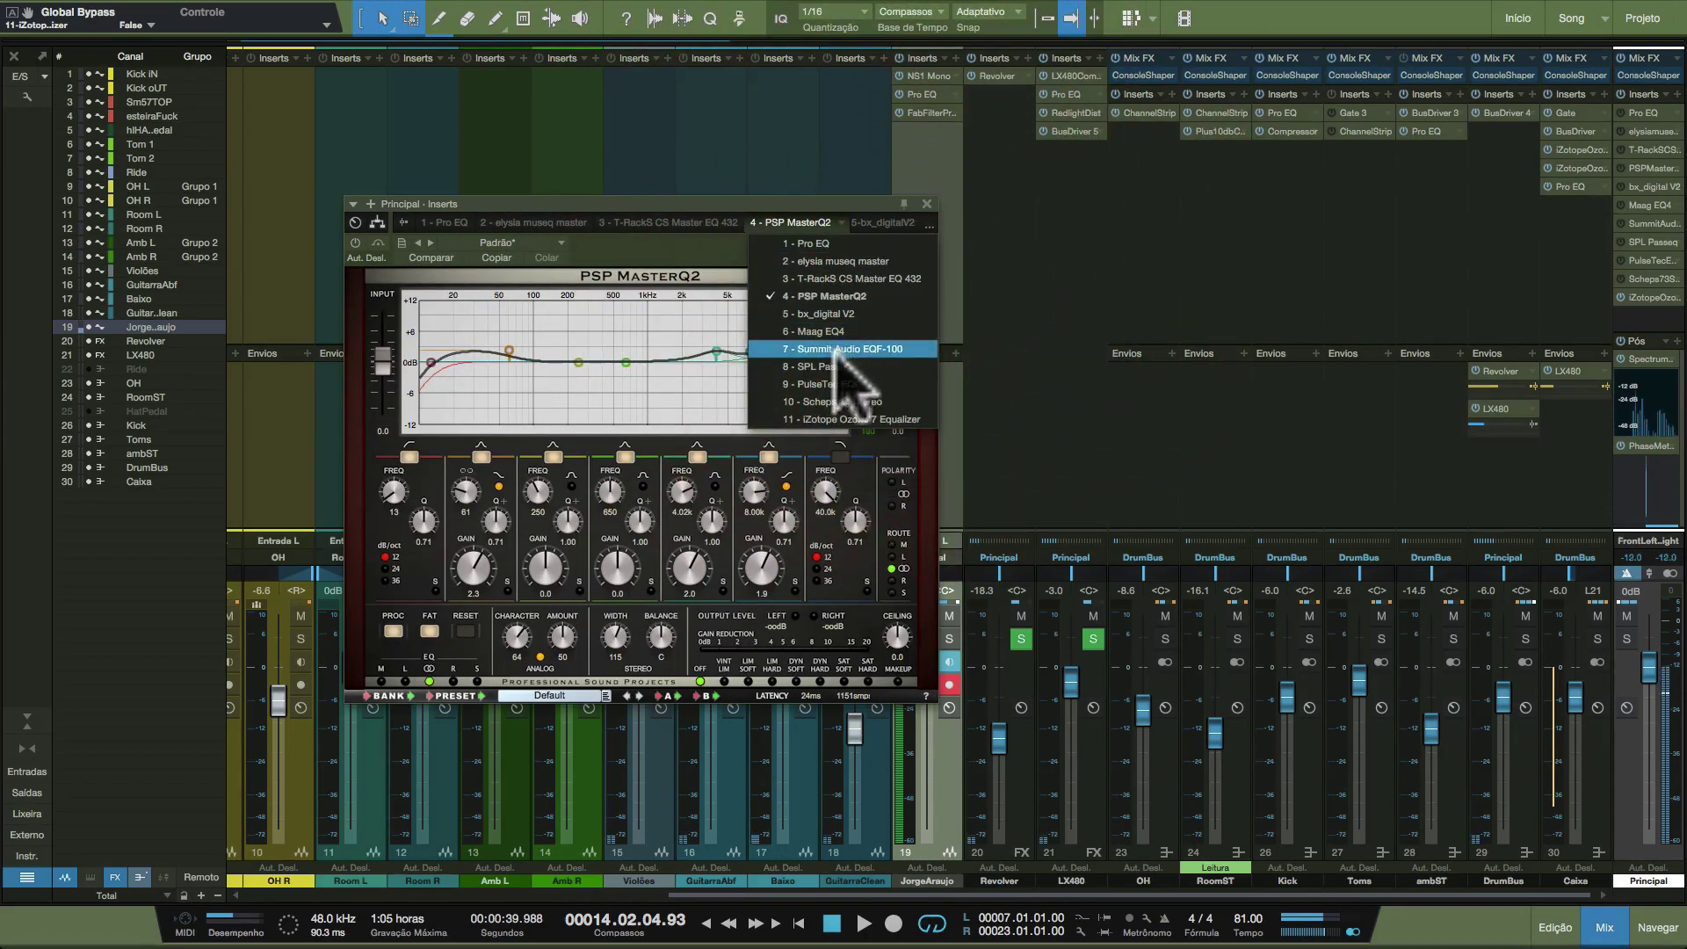
left_click(854, 385)
left_click_drag(901, 244, 947, 199)
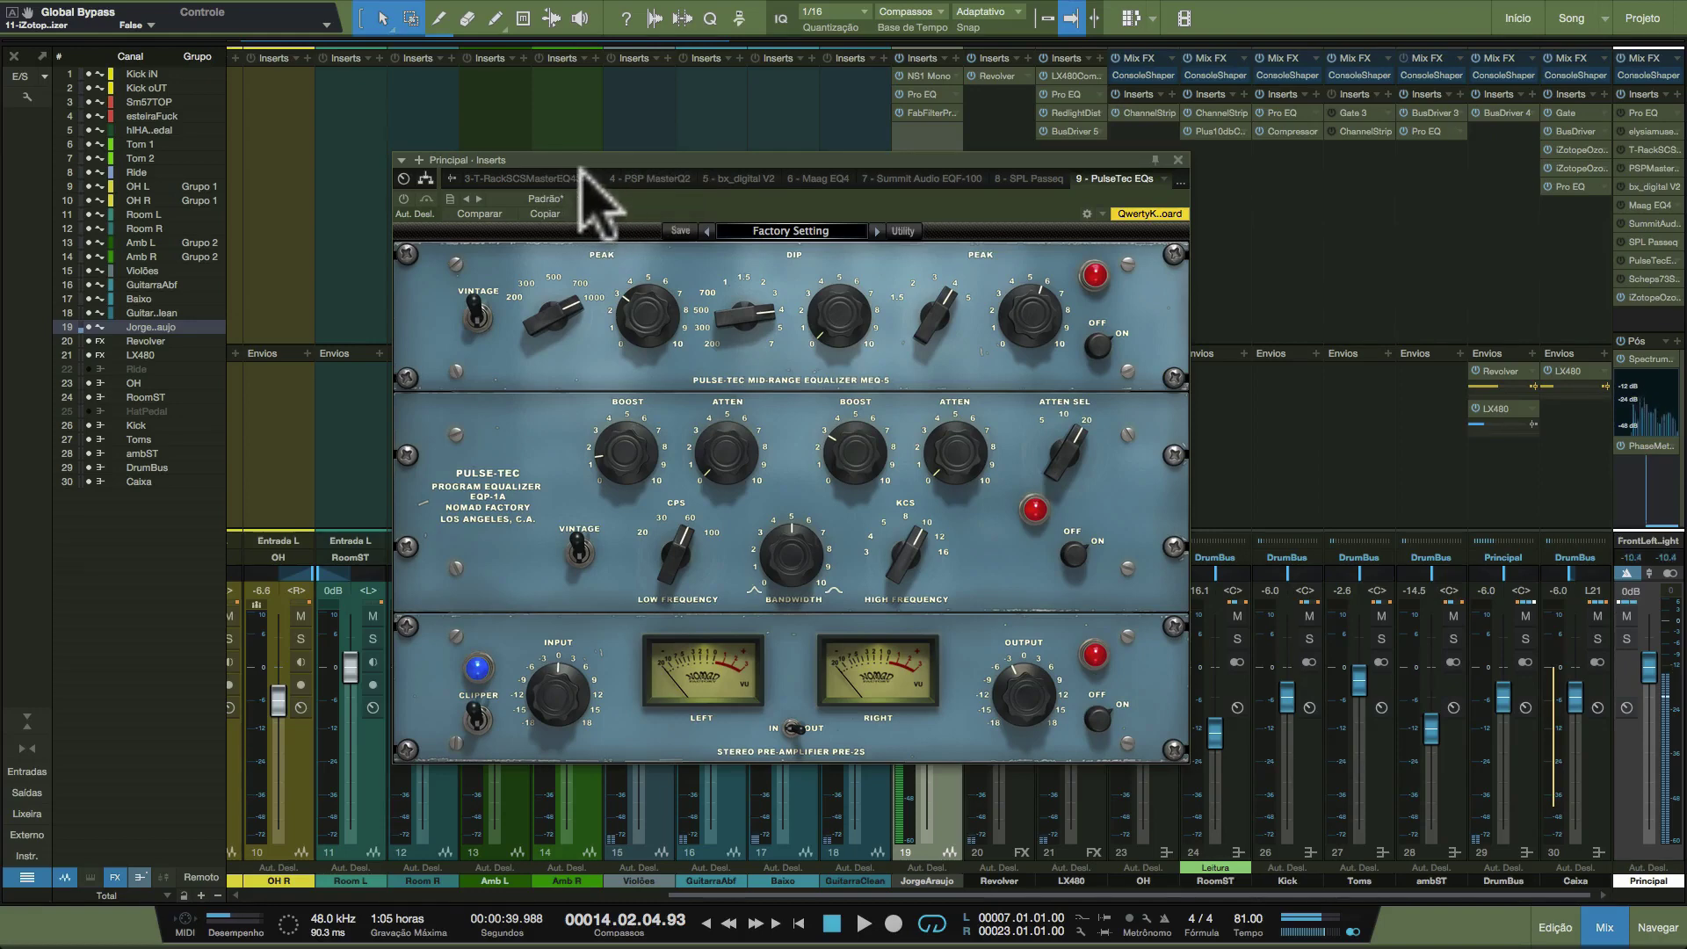
Review the PSP MasterQ2, T-RackS CS Master EQ 432 and bx_digital V2 inserts of the Principal channel, repositioning the plug-in window over the mixer.
left_click(637, 178)
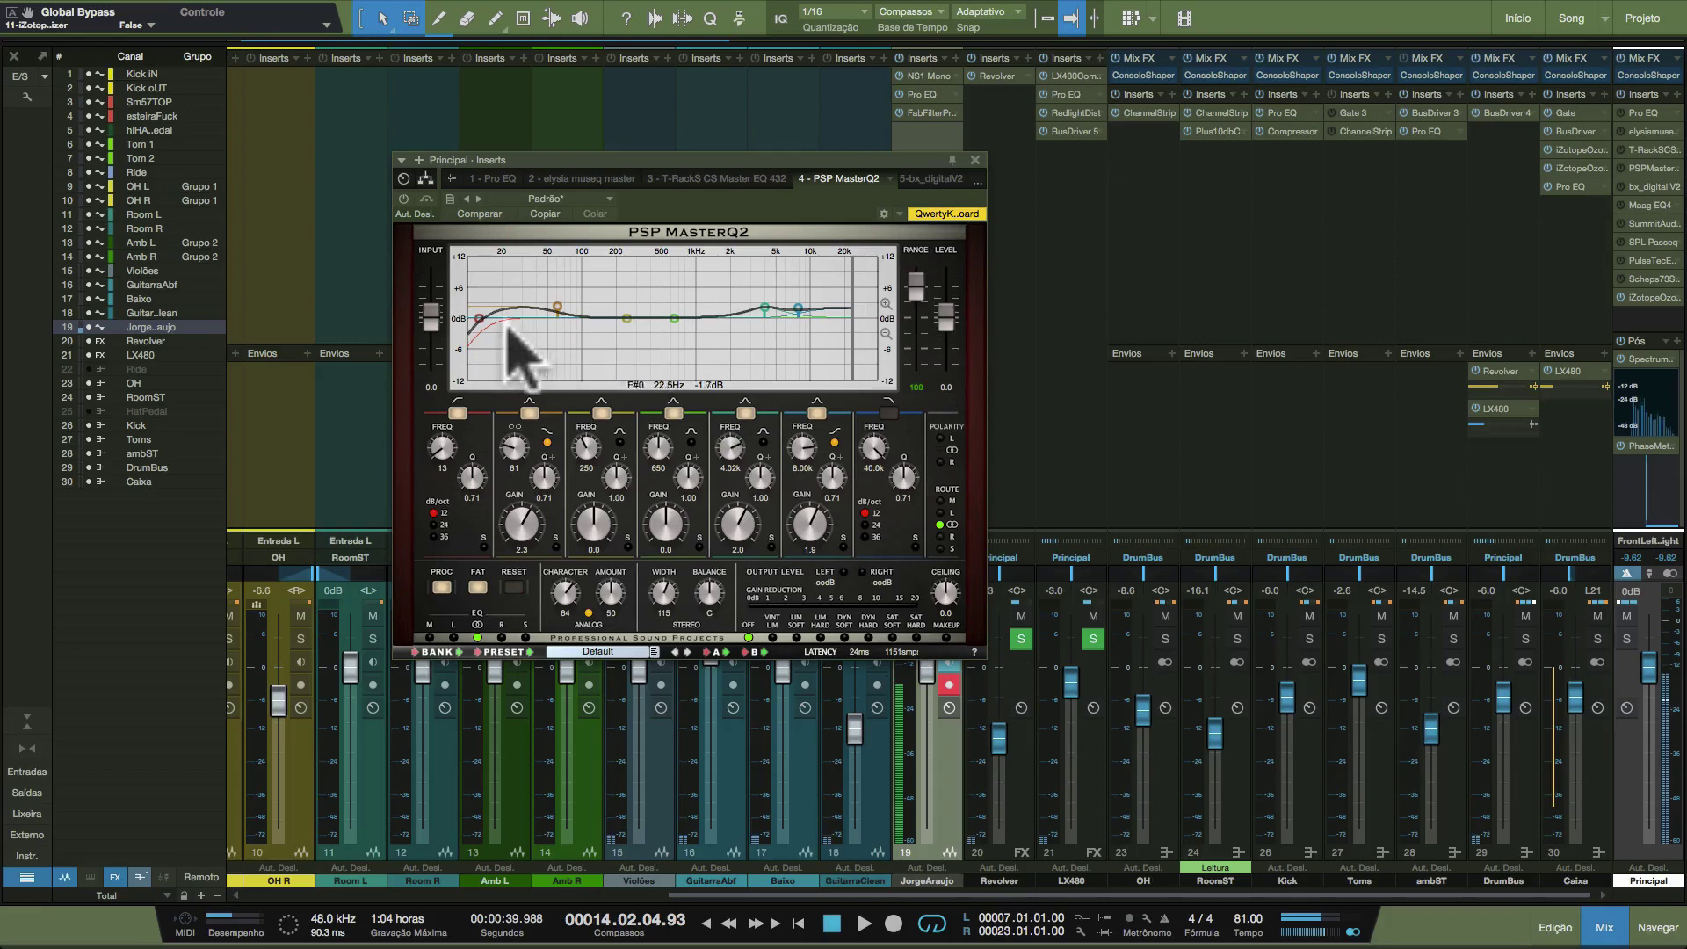
left_click(708, 179)
left_click_drag(825, 201, 838, 230)
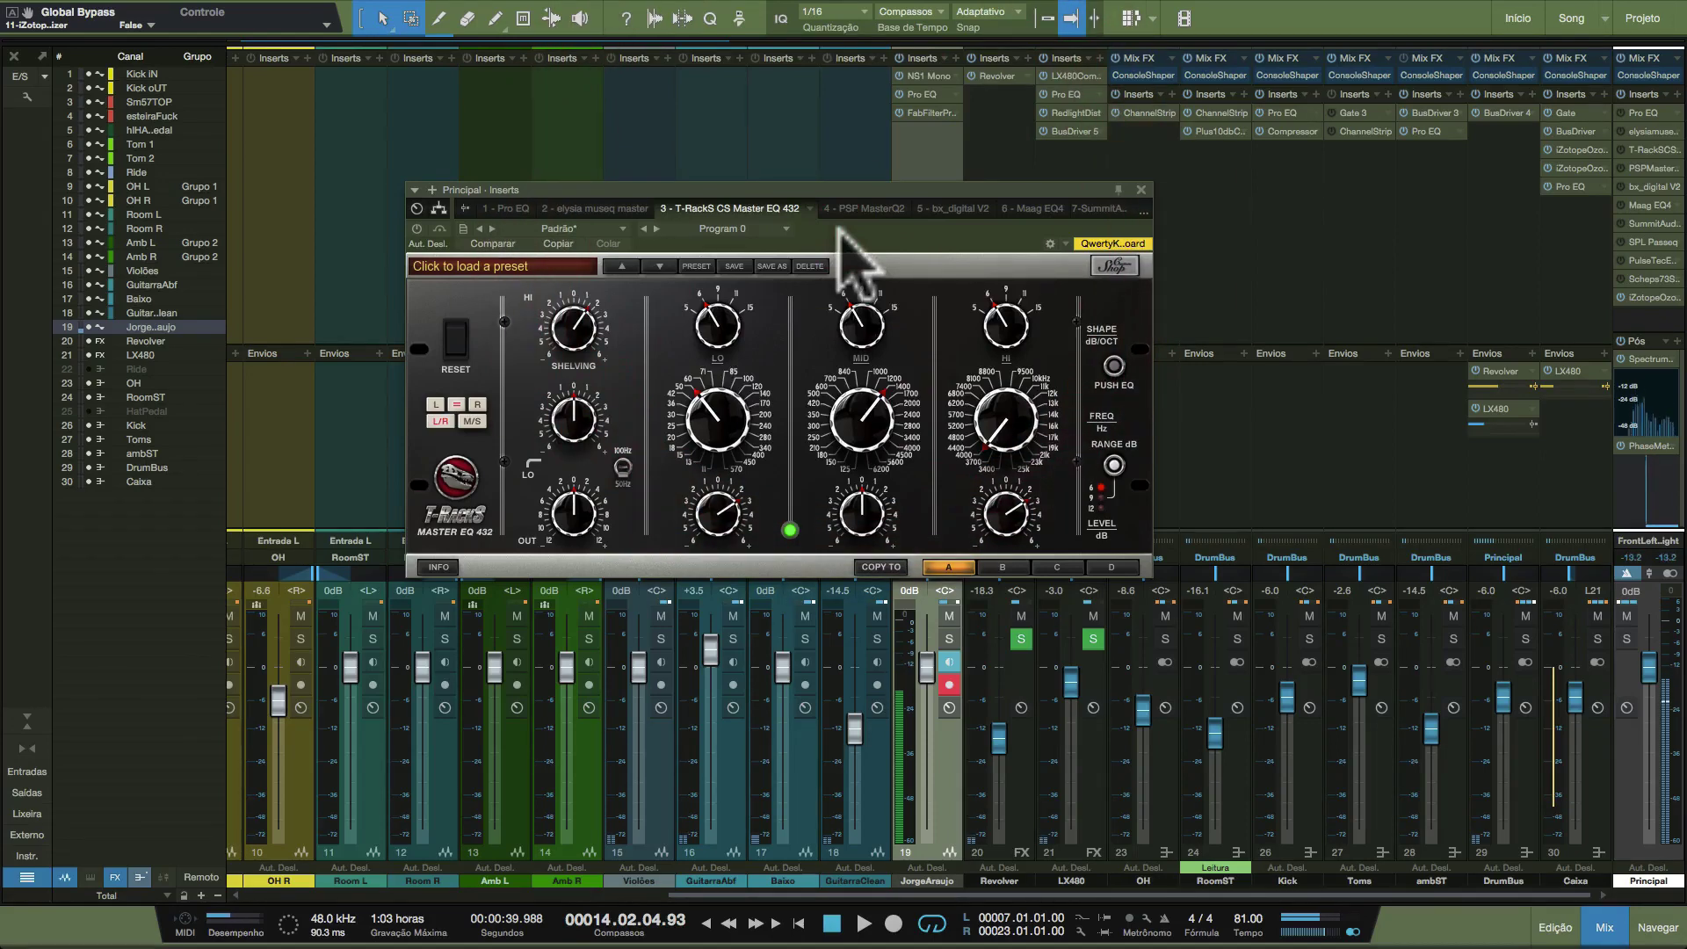
left_click(957, 210)
left_click_drag(958, 234, 928, 176)
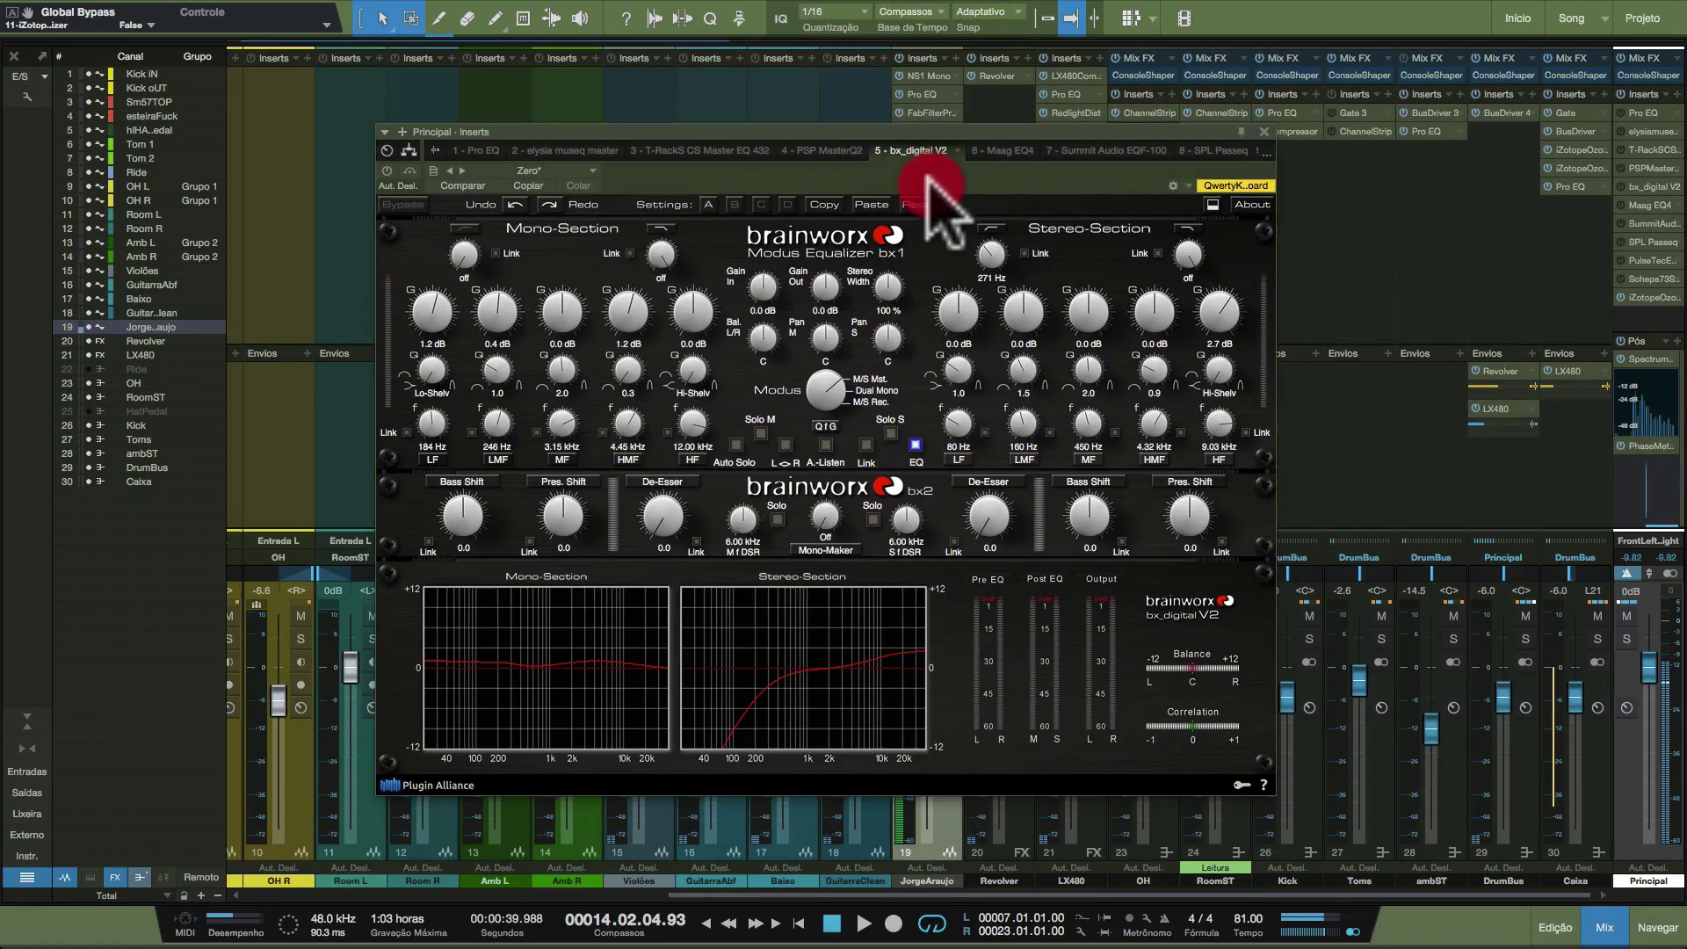